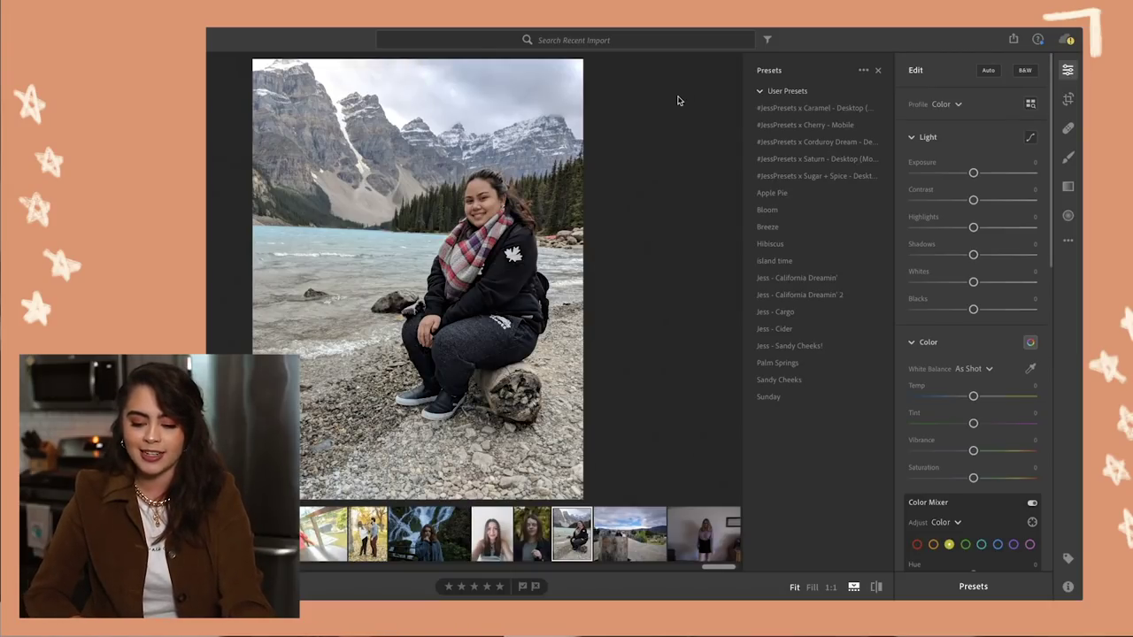
Try the Caramel preset, then apply the Sugar + Spice - Desktop user preset to the lakeside portrait
{"action": "left_click", "coordinate": [760, 109]}
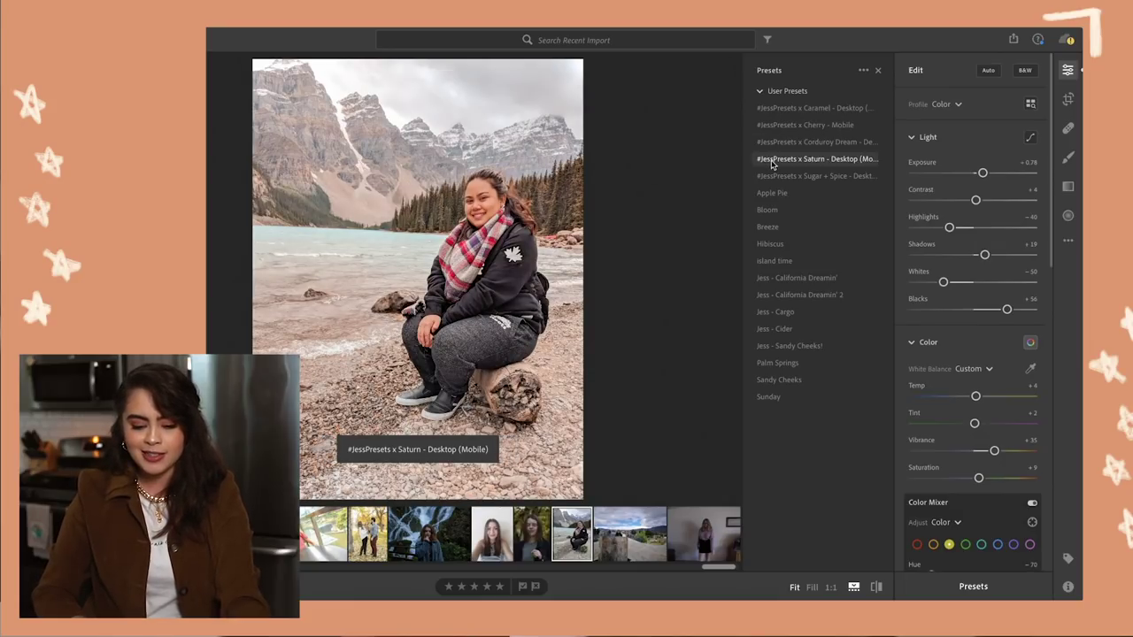
{"action": "left_click", "coordinate": [772, 174]}
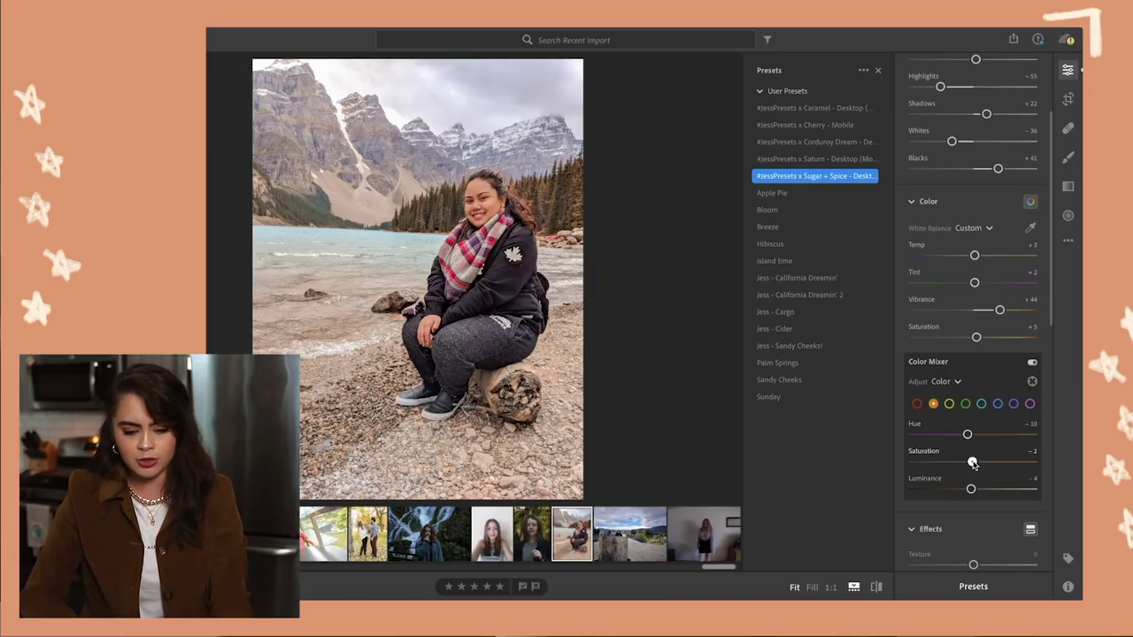
Lower the orange saturation slightly and toggle the before/after view to check it against the original
{"action": "left_click", "coordinate": [971, 462]}
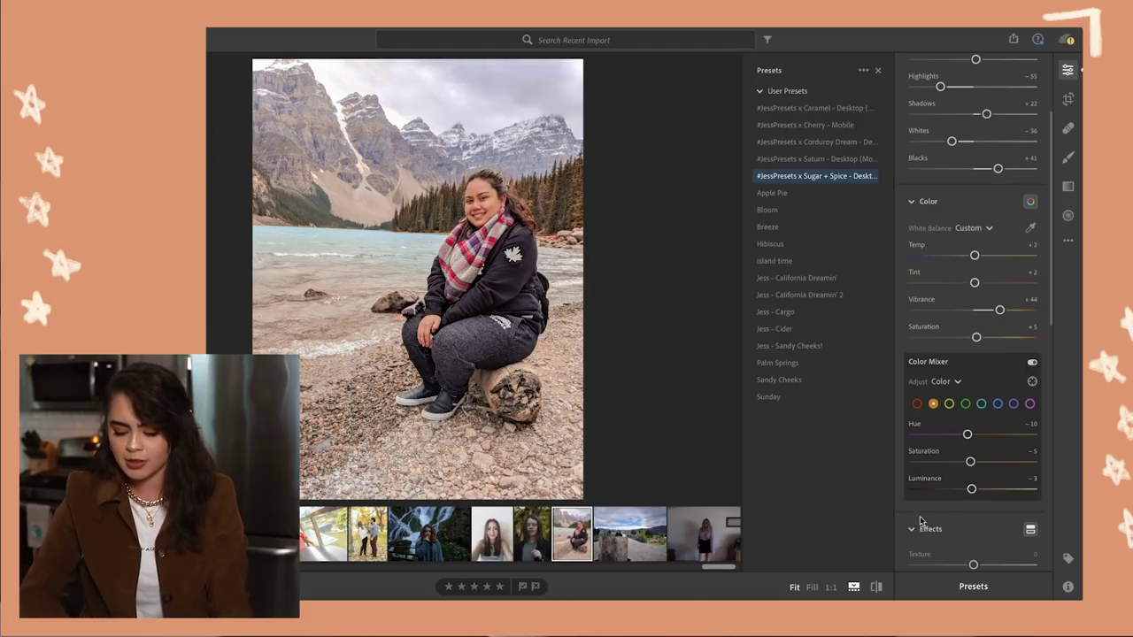
{"action": "left_click", "coordinate": [877, 588]}
{"action": "left_click", "coordinate": [877, 588]}
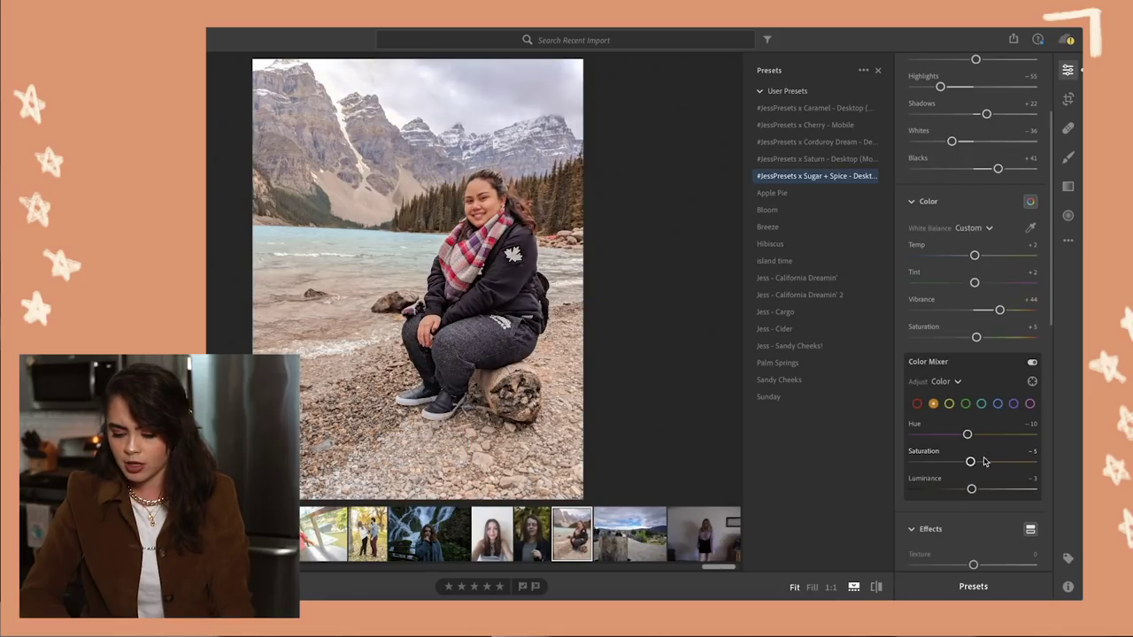
{"action": "left_click", "coordinate": [877, 588]}
{"action": "left_click", "coordinate": [877, 588]}
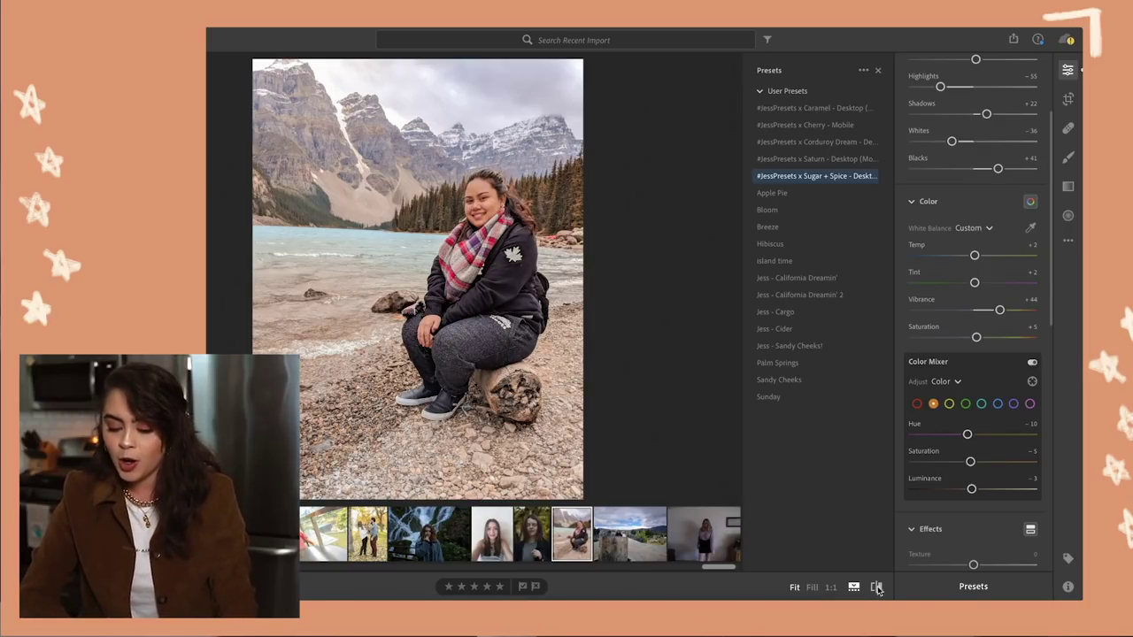
{"action": "left_click", "coordinate": [876, 587]}
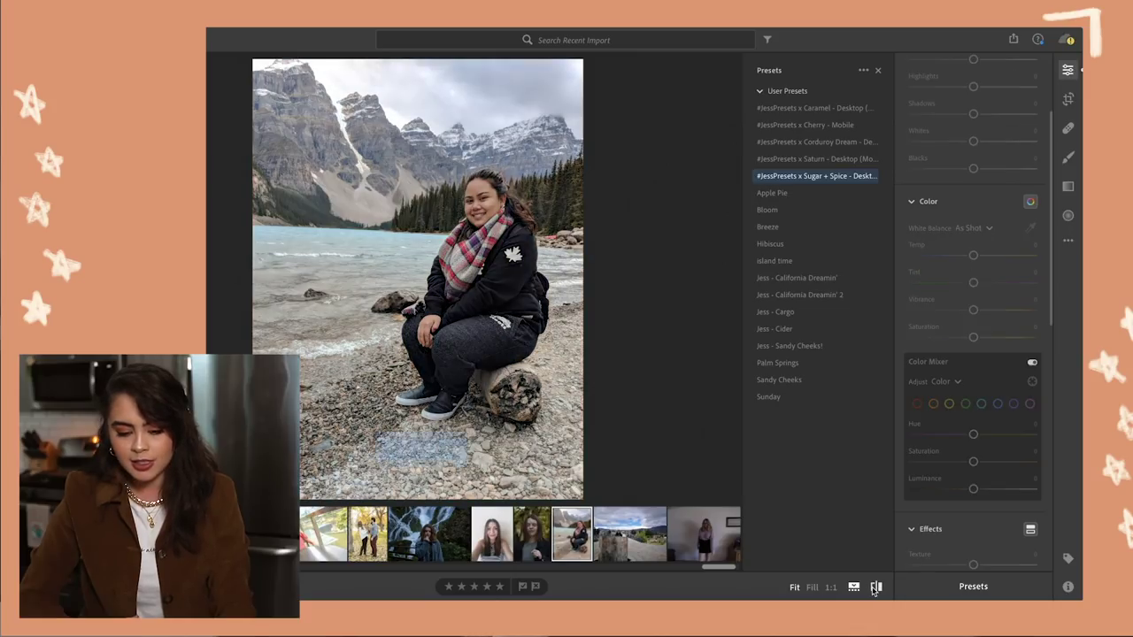
{"action": "left_click", "coordinate": [875, 588]}
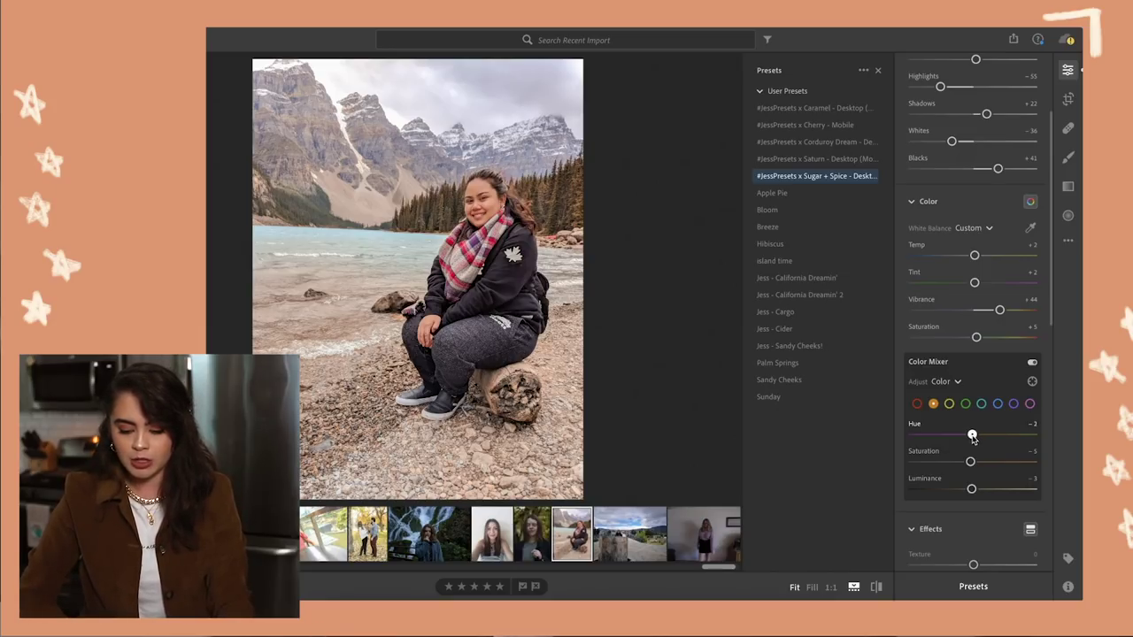
Compare with the original, then shift the green hue in the Color Mixer
{"action": "left_click_drag", "start_coordinate": [876, 587], "coordinate": [876, 587]}
{"action": "left_click", "coordinate": [965, 404]}
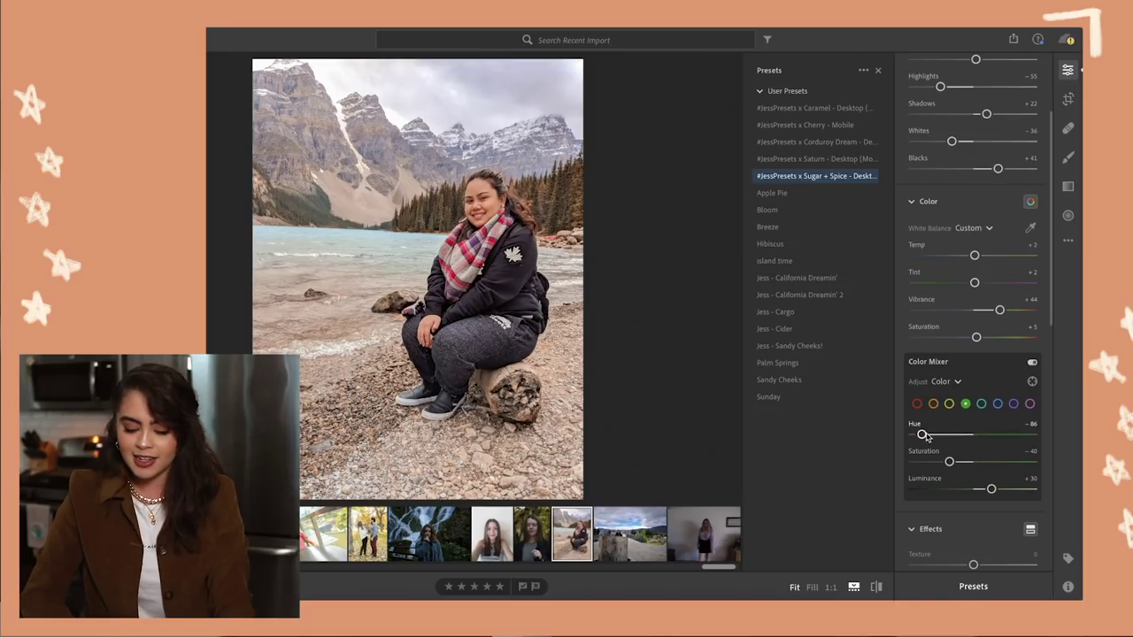
{"action": "left_click_drag", "start_coordinate": [922, 436], "coordinate": [961, 435]}
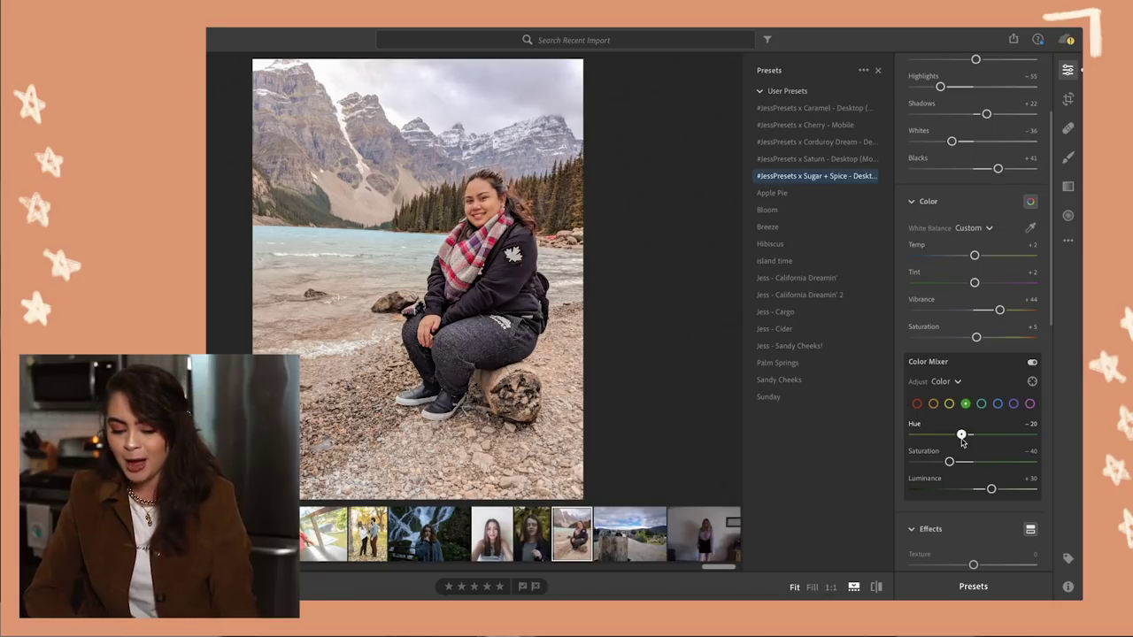
{"action": "left_click_drag", "start_coordinate": [962, 437], "coordinate": [968, 438]}
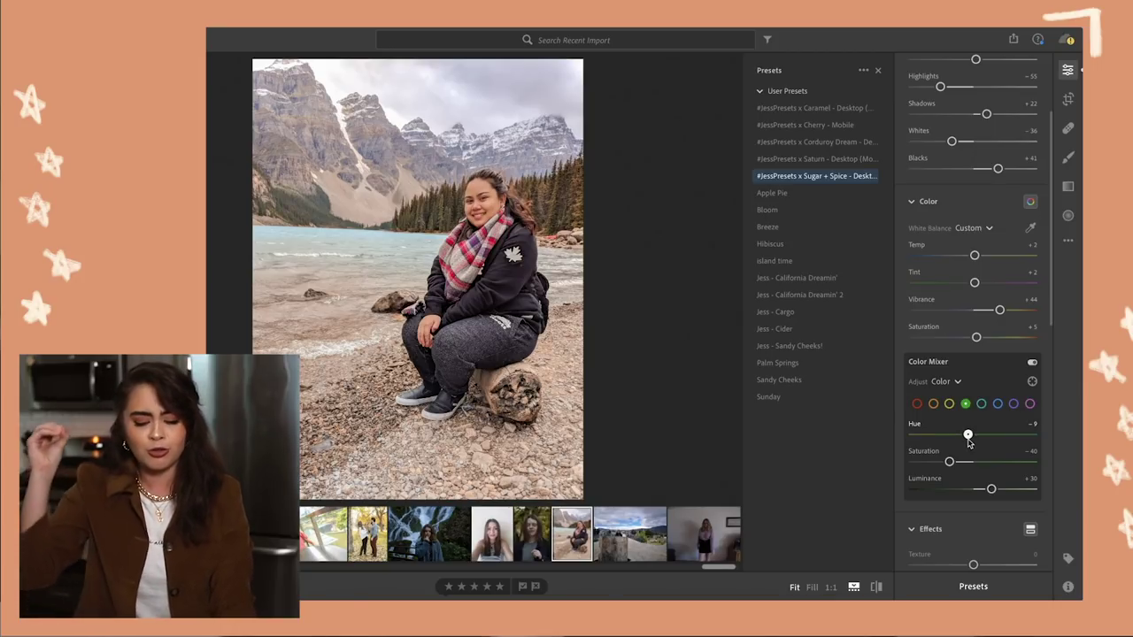
{"action": "left_click_drag", "start_coordinate": [968, 443], "coordinate": [966, 491]}
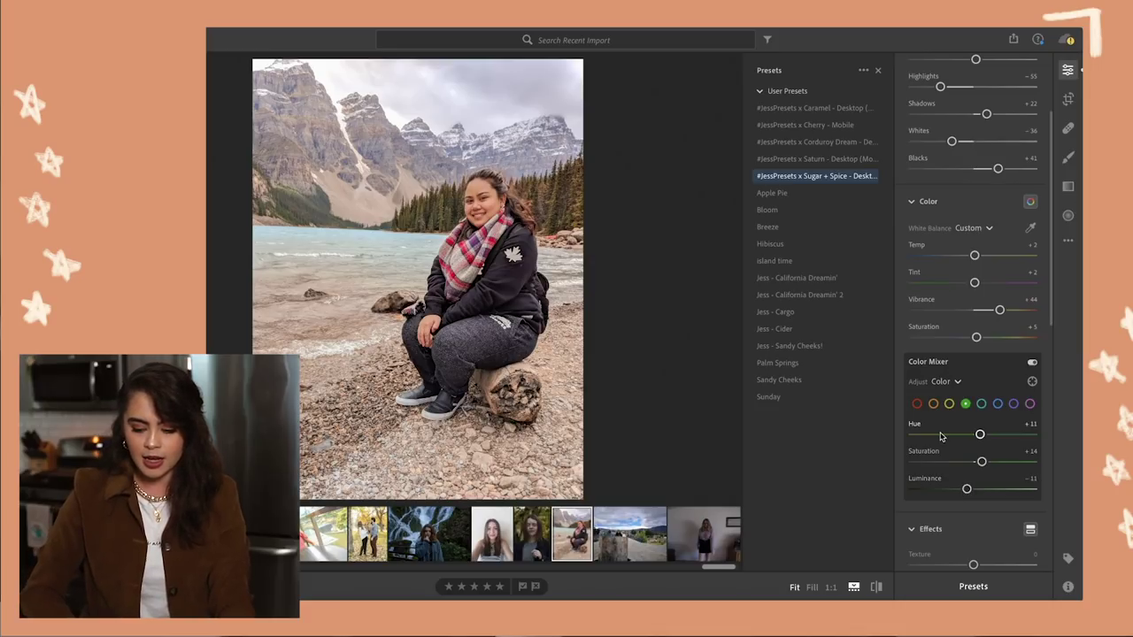
Check the yellows, raise blue saturation to about +20, and push aqua saturation to +100
{"action": "left_click", "coordinate": [949, 405]}
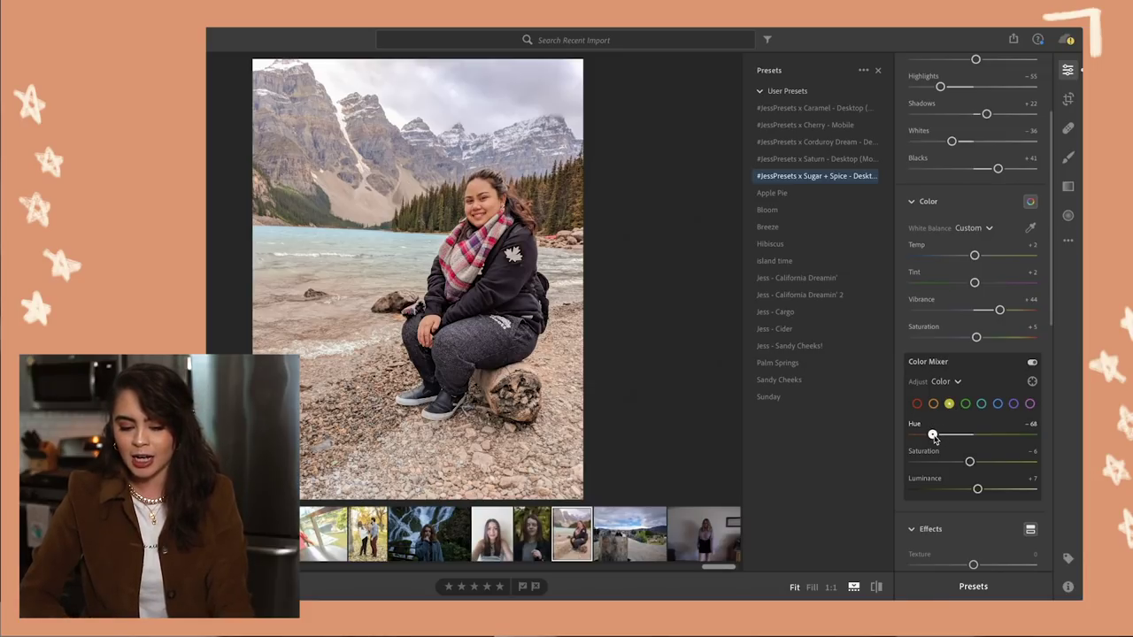
{"action": "left_click", "coordinate": [998, 404]}
{"action": "scroll", "coordinate": [997, 407], "scroll_direction": "up", "scroll_amount": 1}
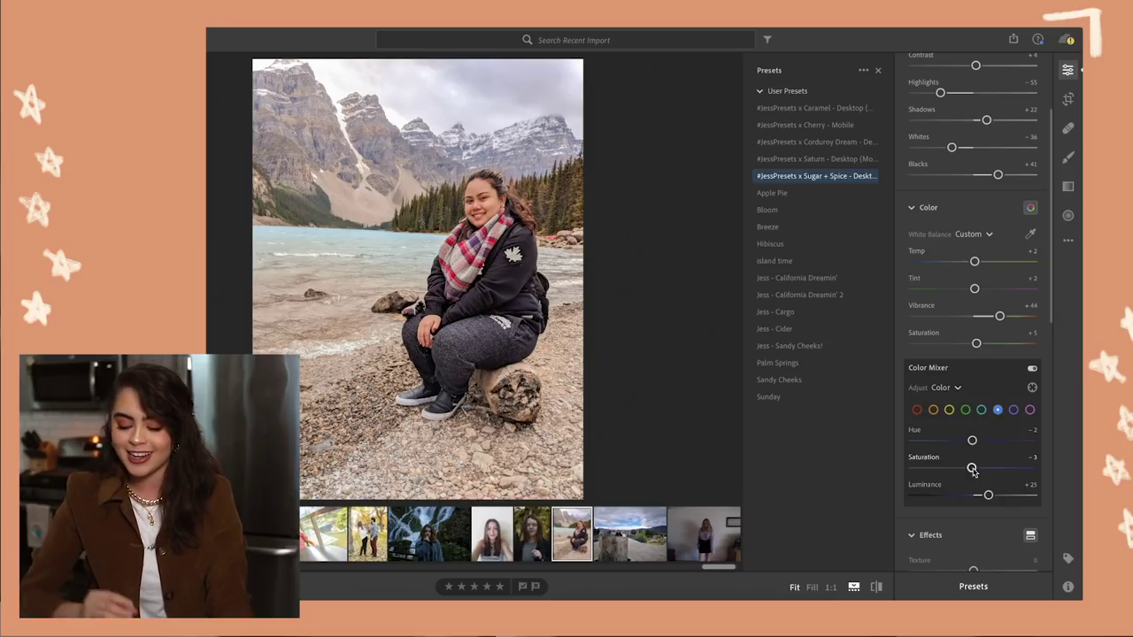
{"action": "left_click_drag", "start_coordinate": [974, 472], "coordinate": [985, 475]}
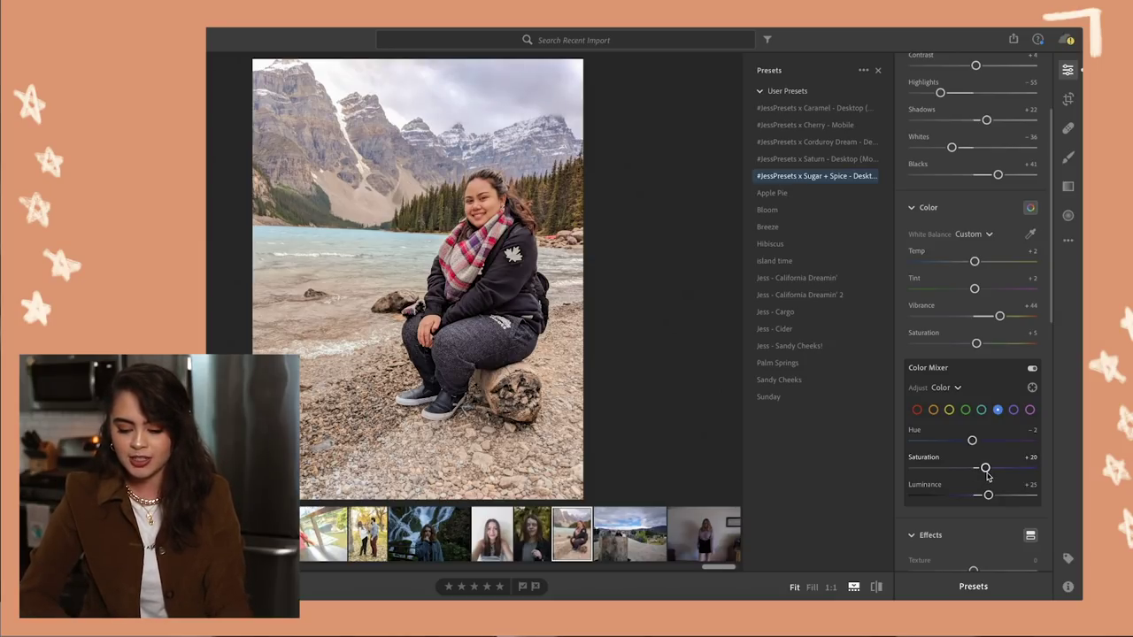
{"action": "left_click", "coordinate": [981, 411]}
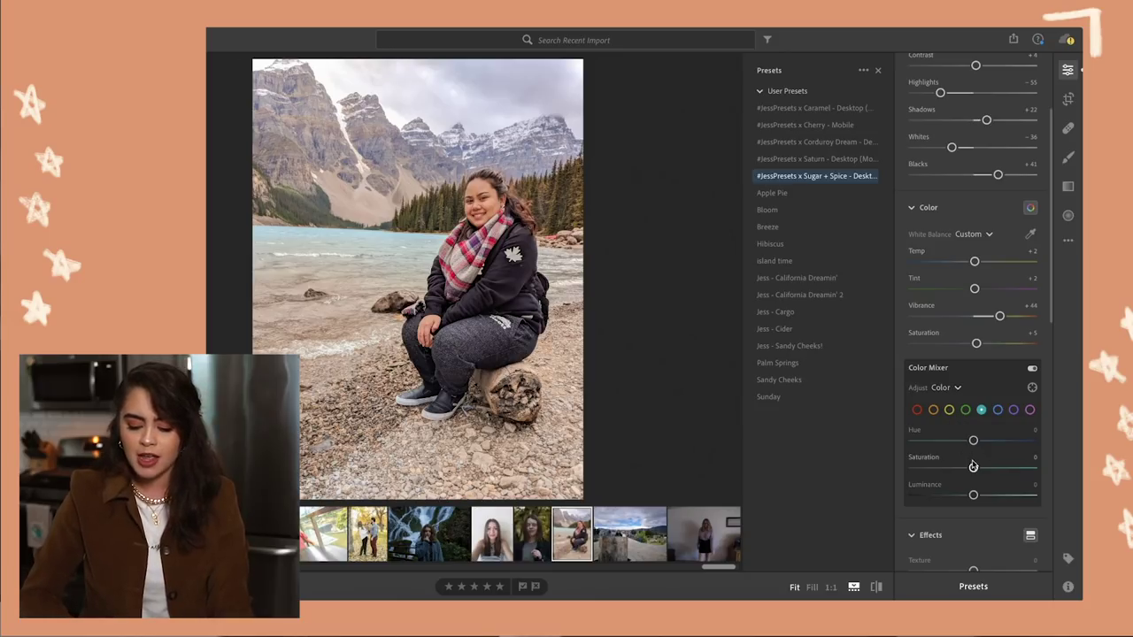
{"action": "left_click_drag", "start_coordinate": [974, 471], "coordinate": [1033, 467]}
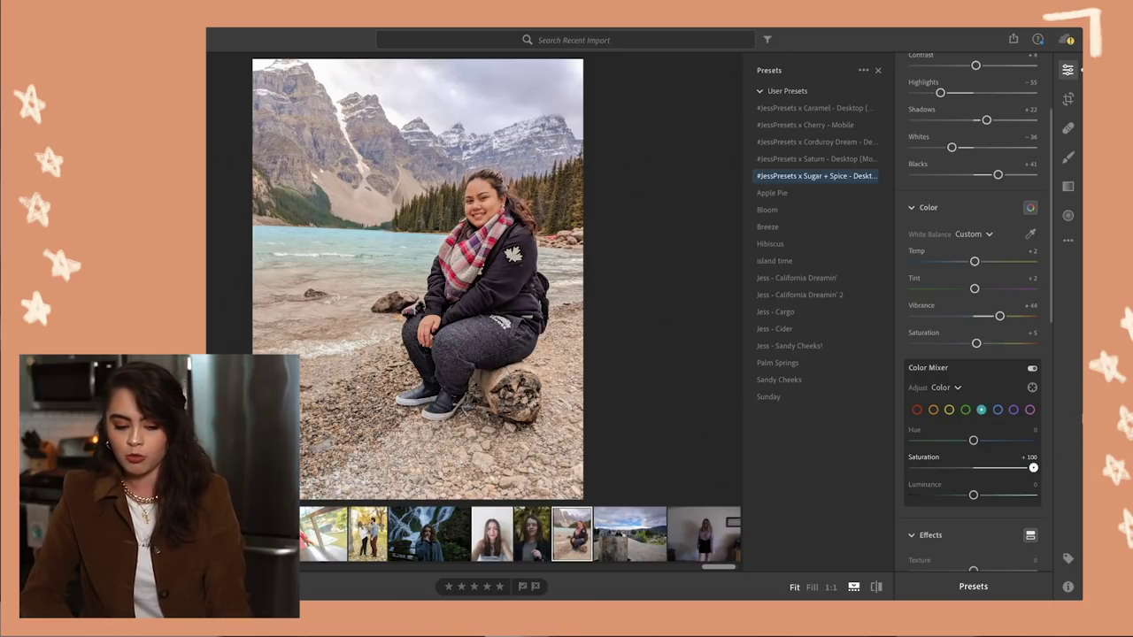
Flip aqua saturation between extremes with undo and redo, ending back at +100
{"action": "key", "text": "ctrl+z"}
{"action": "key", "text": "ctrl+shift+z"}
{"action": "key", "text": "ctrl+z"}
{"action": "key", "text": "ctrl+shift+z"}
{"action": "key", "text": "ctrl+z"}
{"action": "key", "text": "ctrl+shift+z"}
Settle the aqua tones at saturation +42 and hue +9
{"action": "left_click_drag", "start_coordinate": [1033, 467], "coordinate": [999, 481]}
{"action": "left_click_drag", "start_coordinate": [973, 439], "coordinate": [979, 447]}
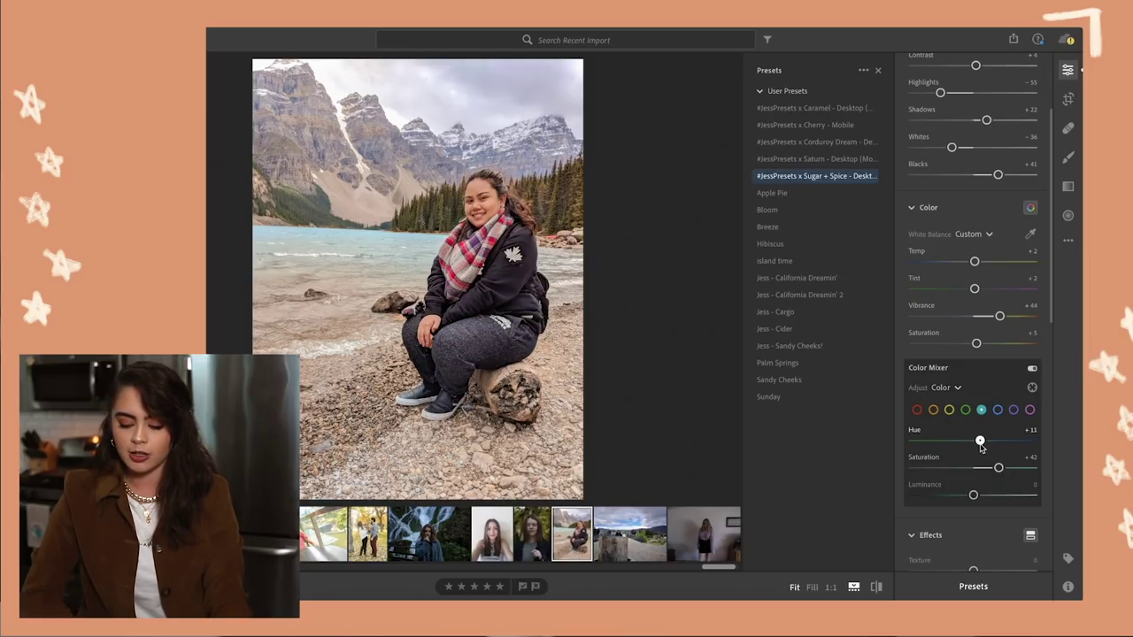
{"action": "left_click_drag", "start_coordinate": [980, 447], "coordinate": [999, 443]}
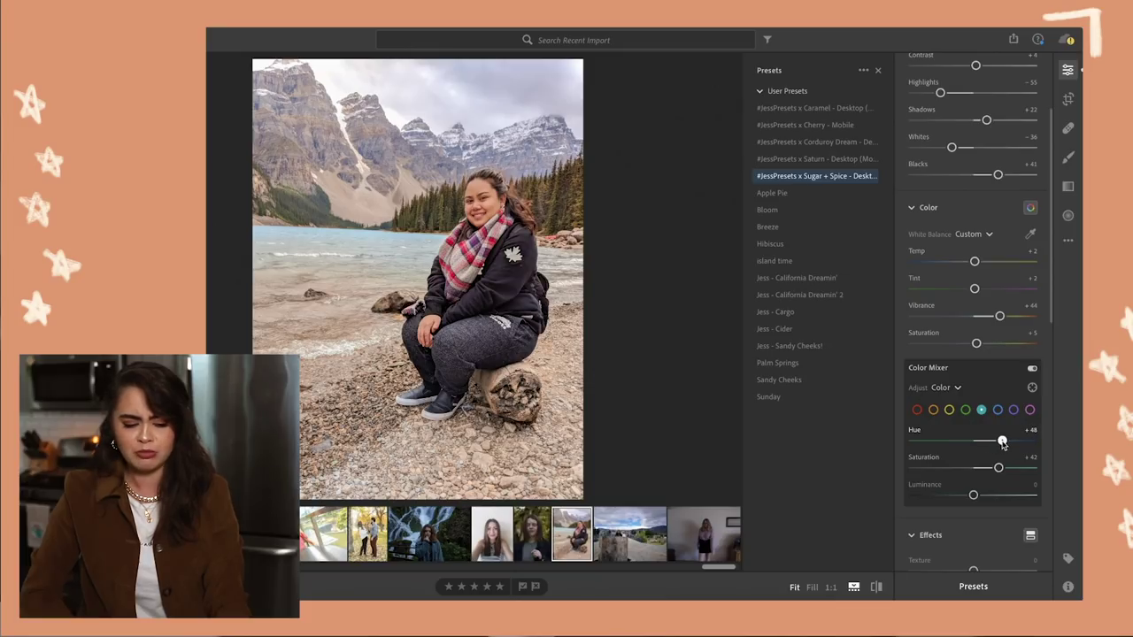
{"action": "left_click_drag", "start_coordinate": [1001, 442], "coordinate": [974, 441]}
{"action": "scroll", "coordinate": [980, 175], "scroll_direction": "up", "scroll_amount": 3}
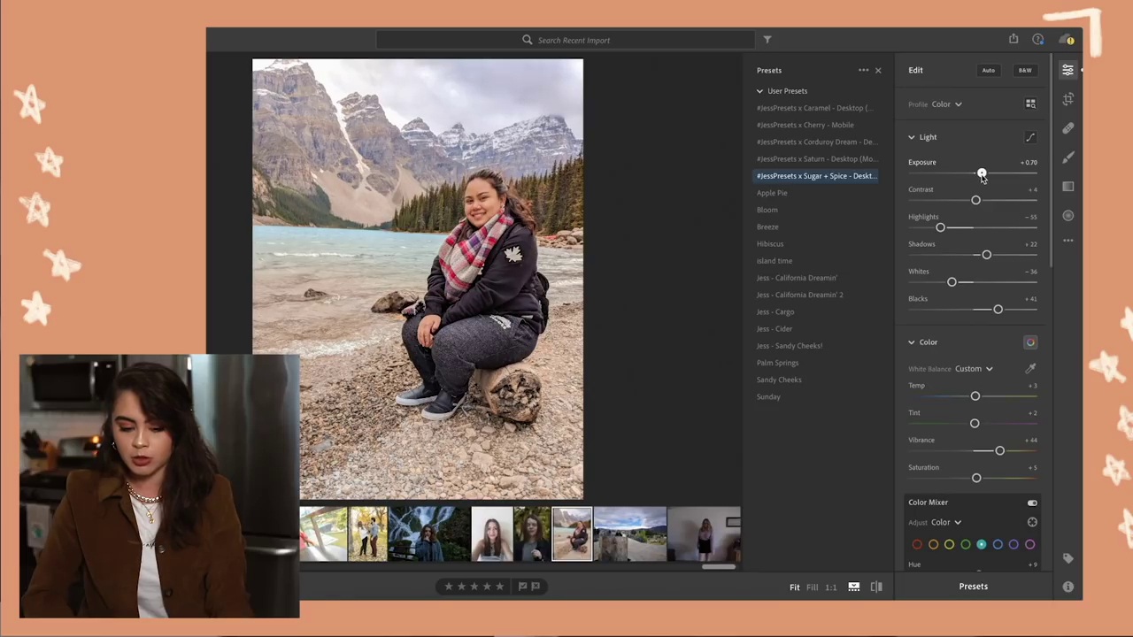
{"action": "left_click", "coordinate": [1069, 99]}
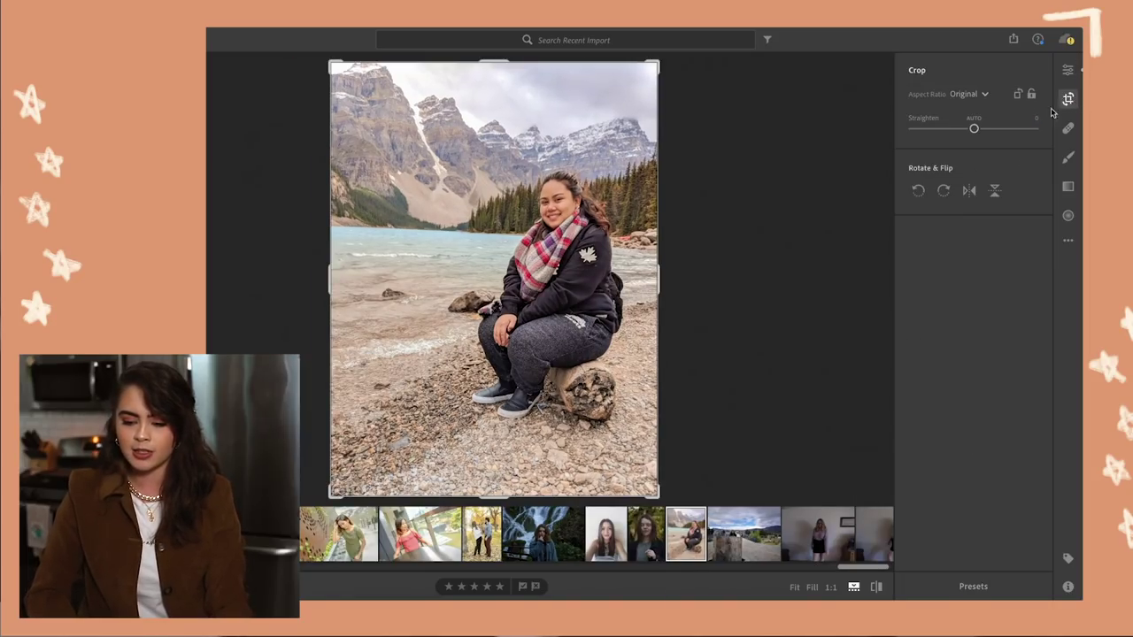
Auto-straighten the lakeside portrait to -2.70 and commit the crop
{"action": "left_click", "coordinate": [977, 119]}
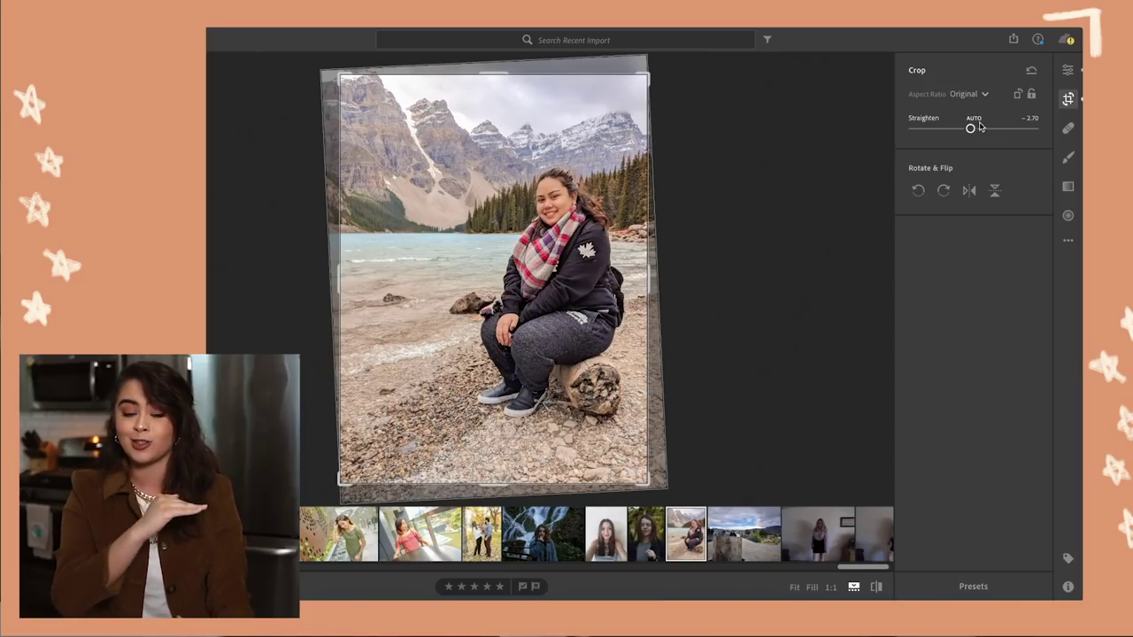
{"action": "key", "text": "e"}
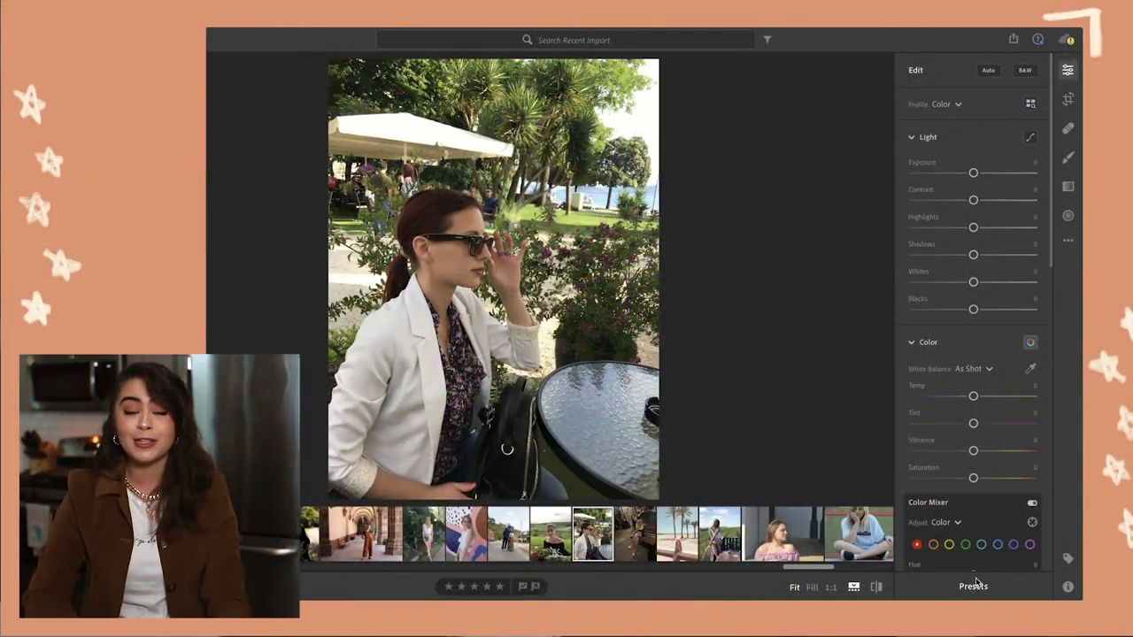
Apply the Sugar + Spice - Desktop user preset to the café portrait
{"action": "left_click", "coordinate": [973, 586]}
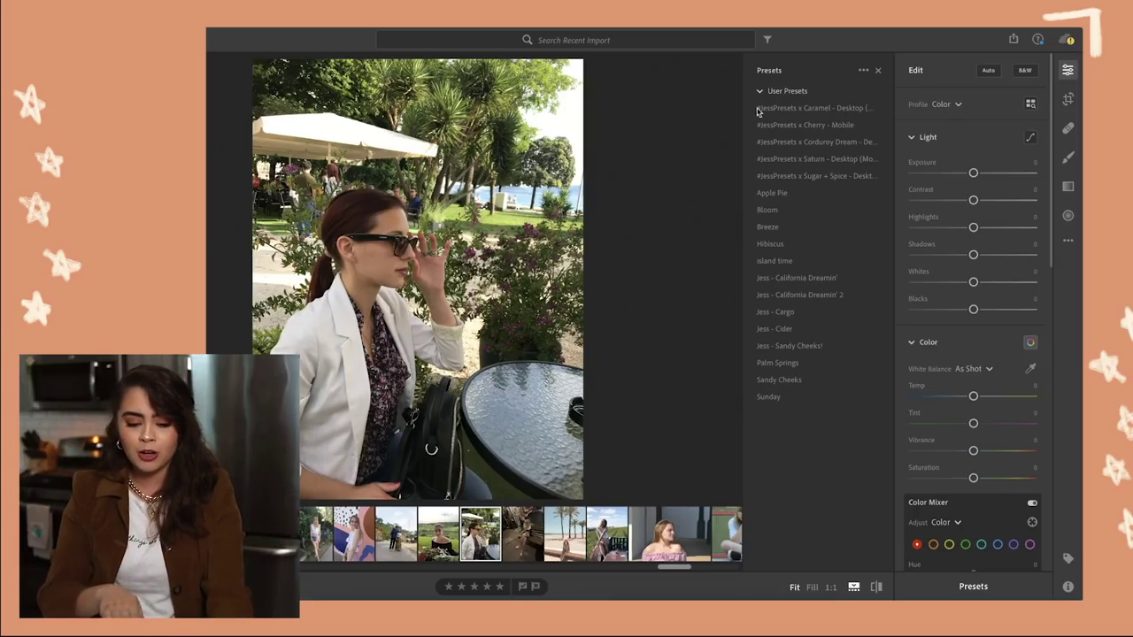
{"action": "left_click", "coordinate": [814, 175]}
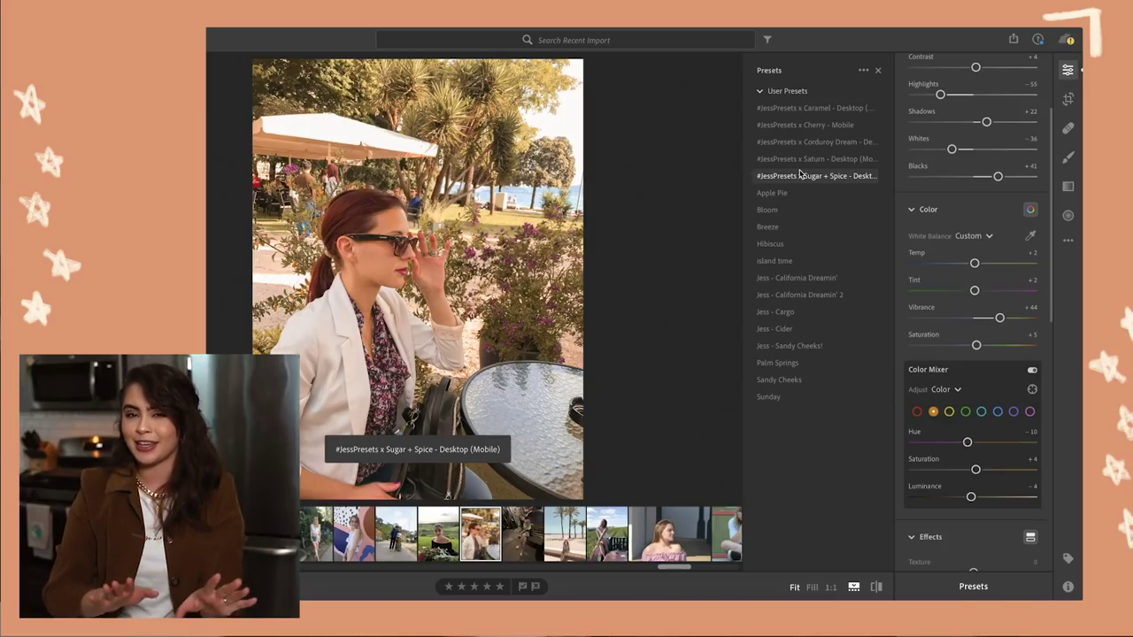
{"action": "left_click", "coordinate": [799, 175]}
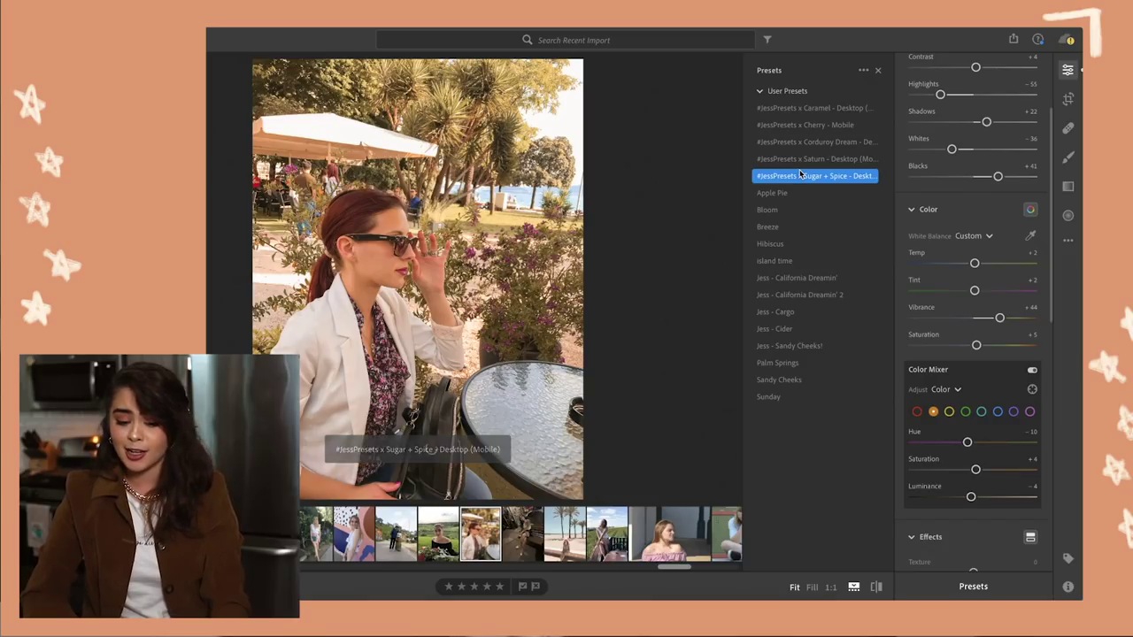
Undo the last exposure change and cool the temperature slightly to -2
{"action": "key", "text": "ctrl+z"}
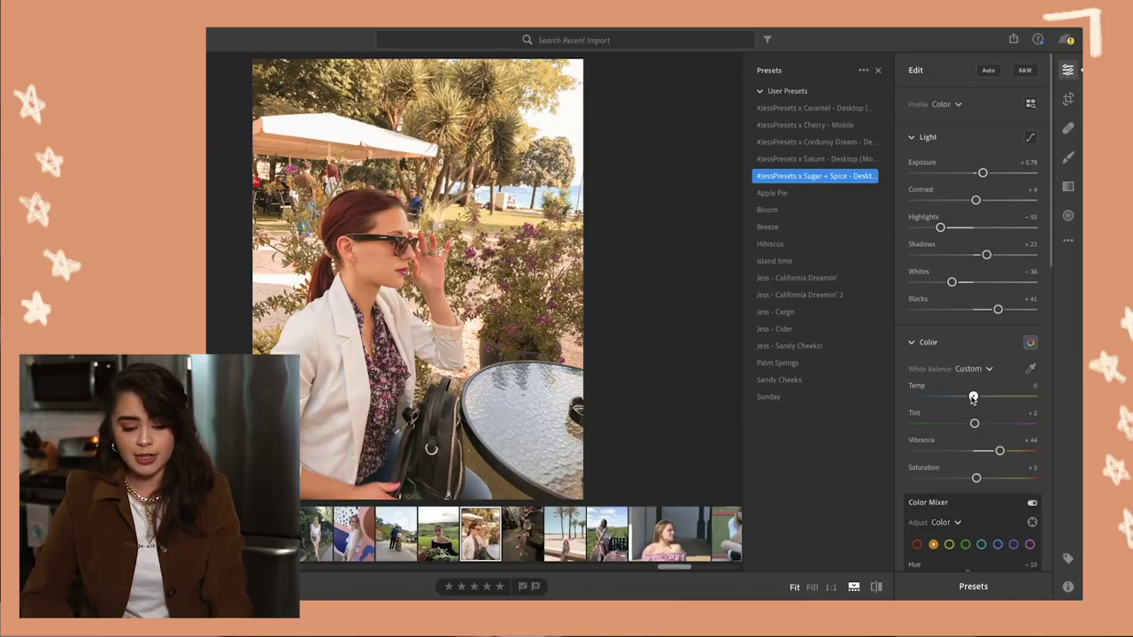
{"action": "left_click_drag", "start_coordinate": [973, 399], "coordinate": [972, 424]}
{"action": "scroll", "coordinate": [973, 425], "scroll_direction": "down", "scroll_amount": 3}
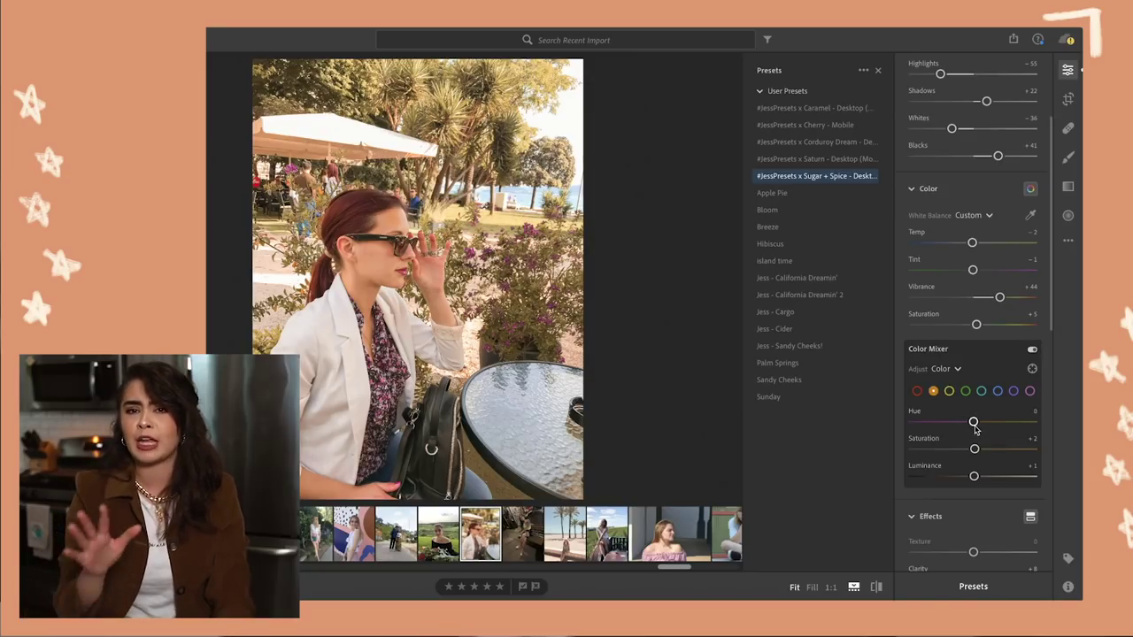
Reshape the café photo's greens to hue −47, saturation −47 and luminance +14
{"action": "left_click", "coordinate": [965, 390]}
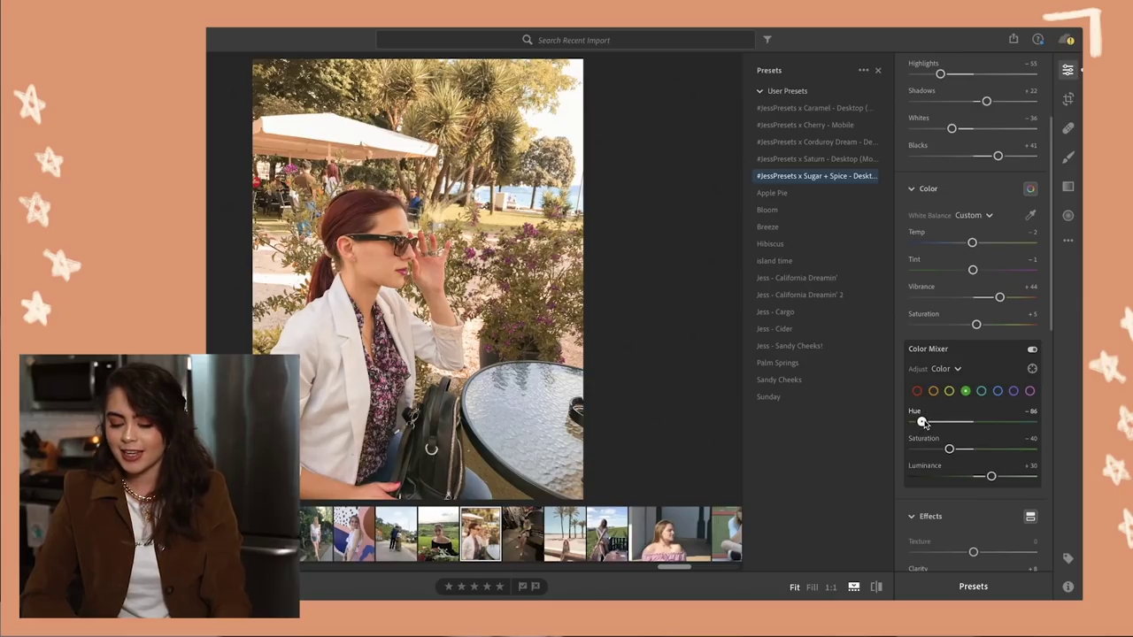
{"action": "left_click_drag", "start_coordinate": [924, 422], "coordinate": [942, 422]}
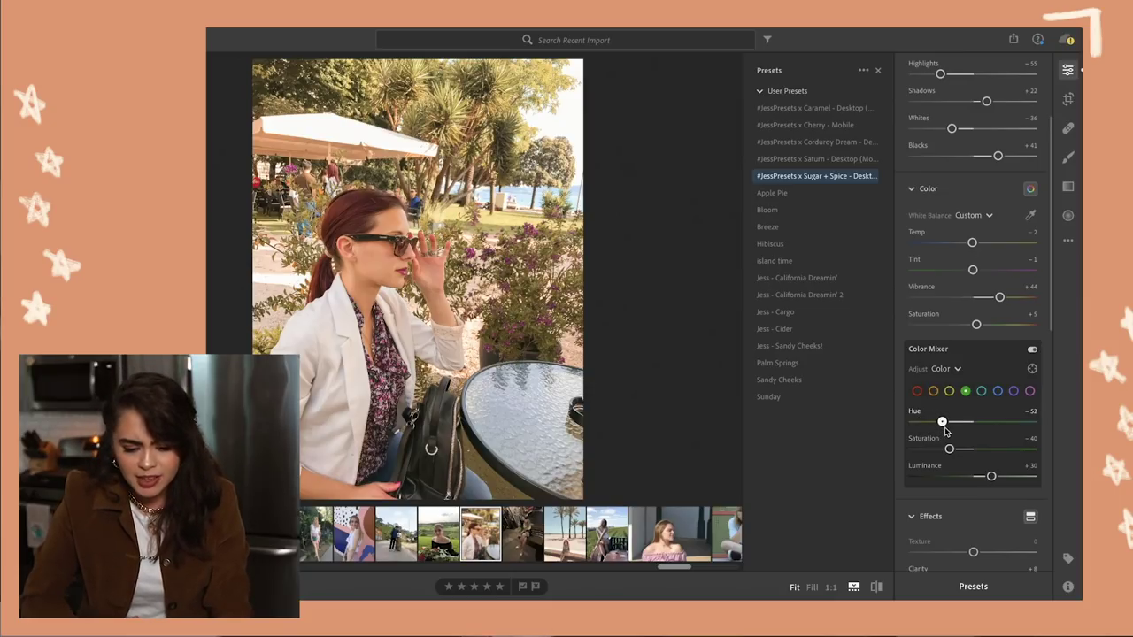
{"action": "left_click_drag", "start_coordinate": [945, 431], "coordinate": [947, 436]}
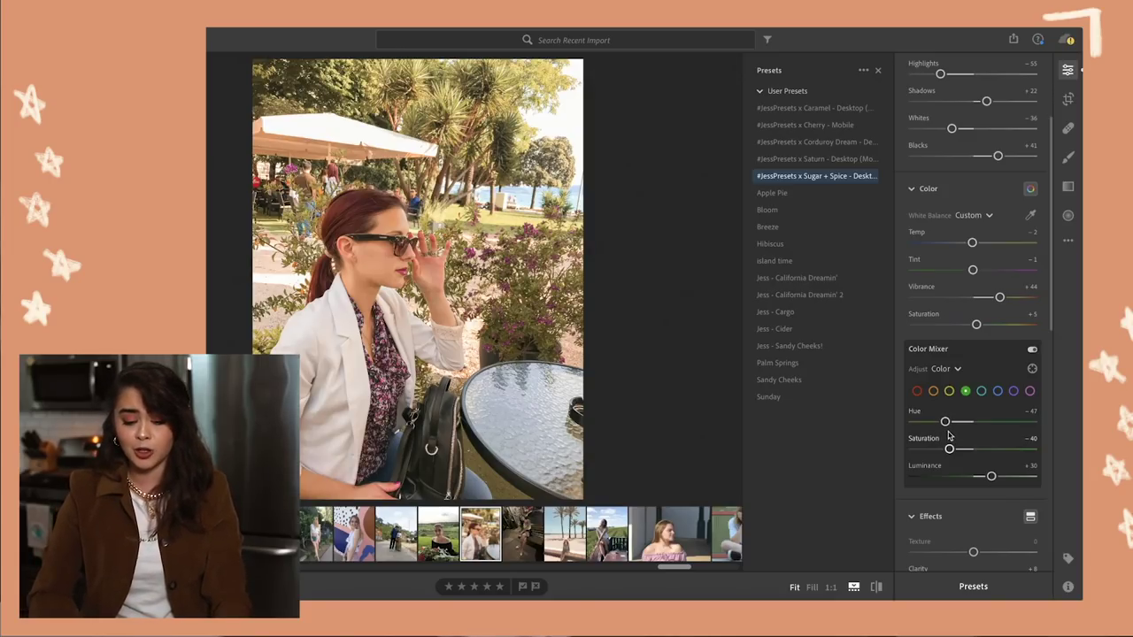
{"action": "left_click_drag", "start_coordinate": [992, 478], "coordinate": [946, 452]}
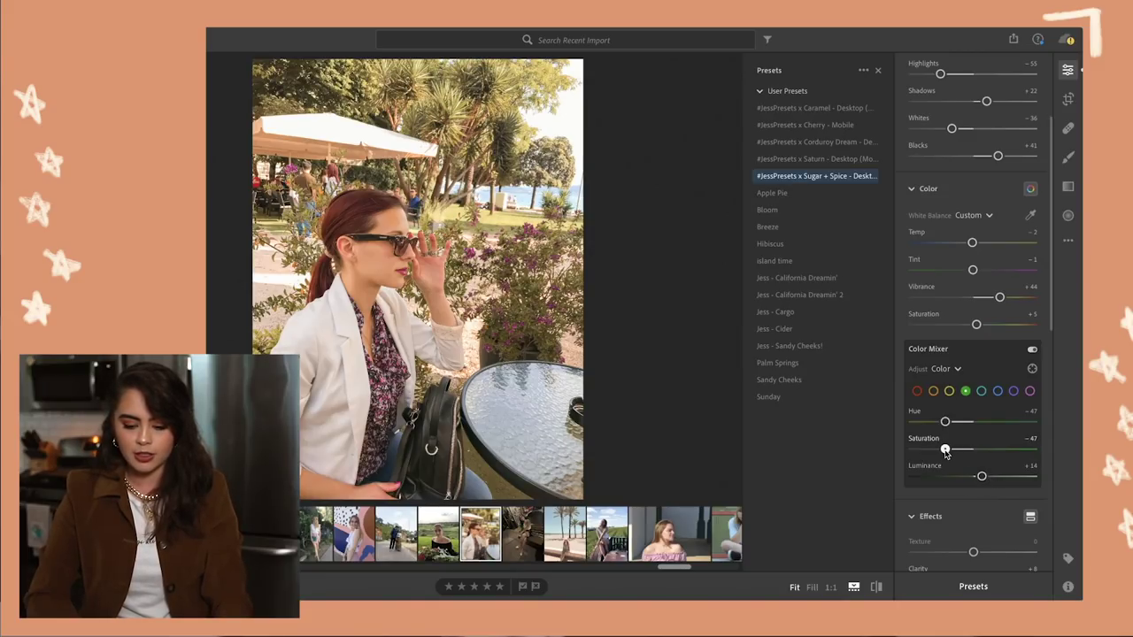
Glance at the crop controls, then raise red saturation in the Color Mixer to about +21
{"action": "key", "text": "c"}
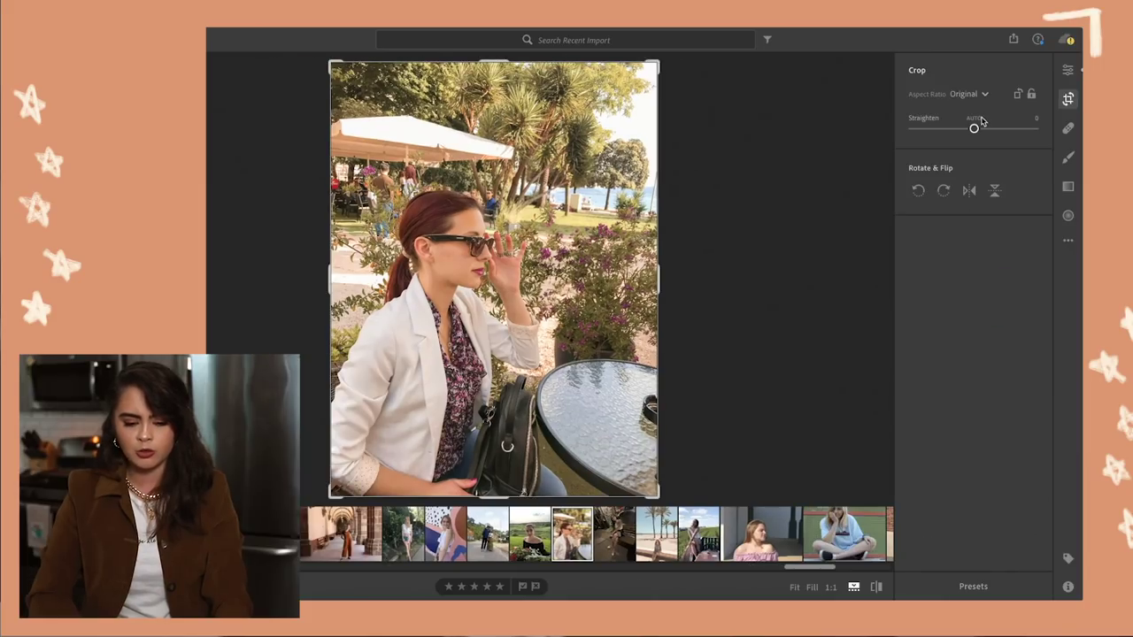
{"action": "key", "text": "e"}
{"action": "scroll", "coordinate": [940, 377], "scroll_direction": "down", "scroll_amount": 3}
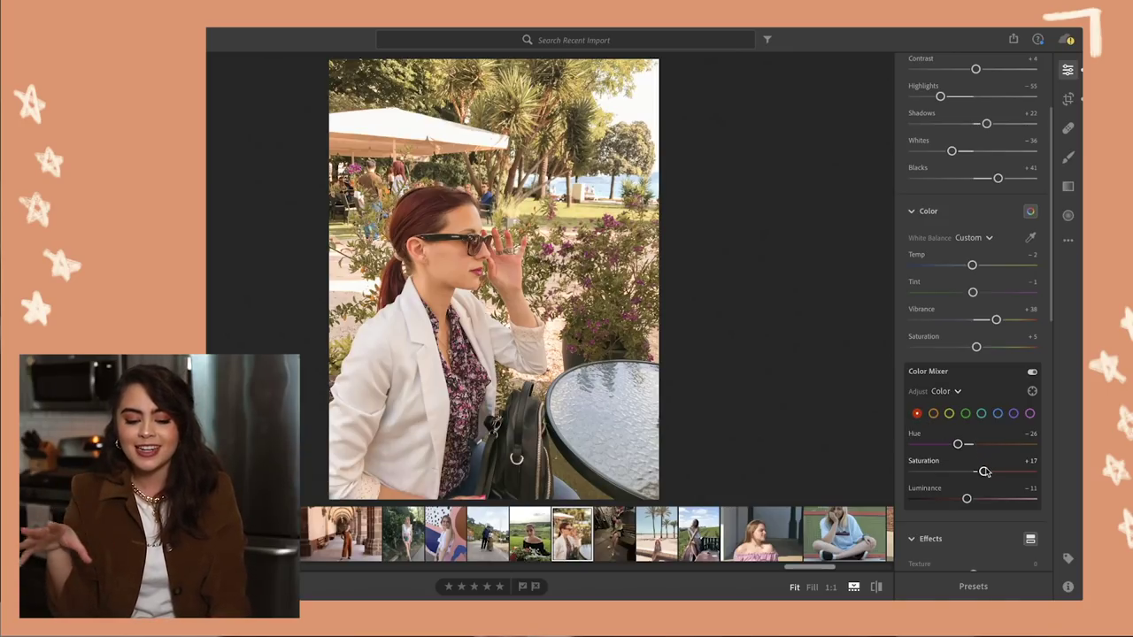
{"action": "left_click_drag", "start_coordinate": [984, 471], "coordinate": [989, 477]}
{"action": "left_click", "coordinate": [1067, 156]}
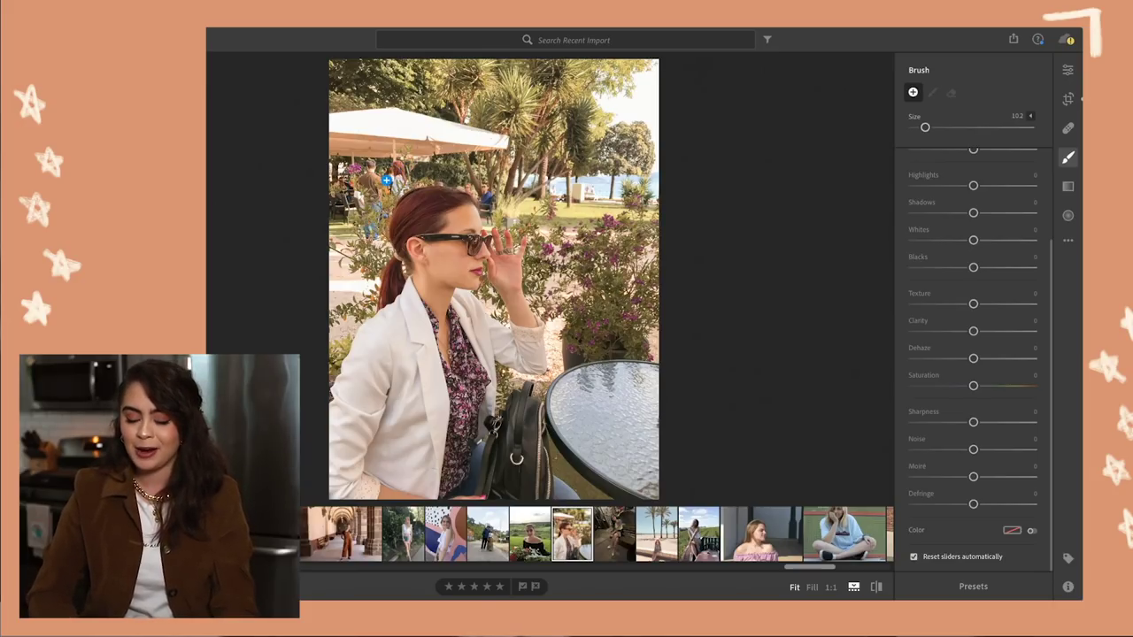
Give a brushed area saturation −40 and clarity −38, then return to the main edits
{"action": "left_click_drag", "start_coordinate": [973, 387], "coordinate": [946, 387]}
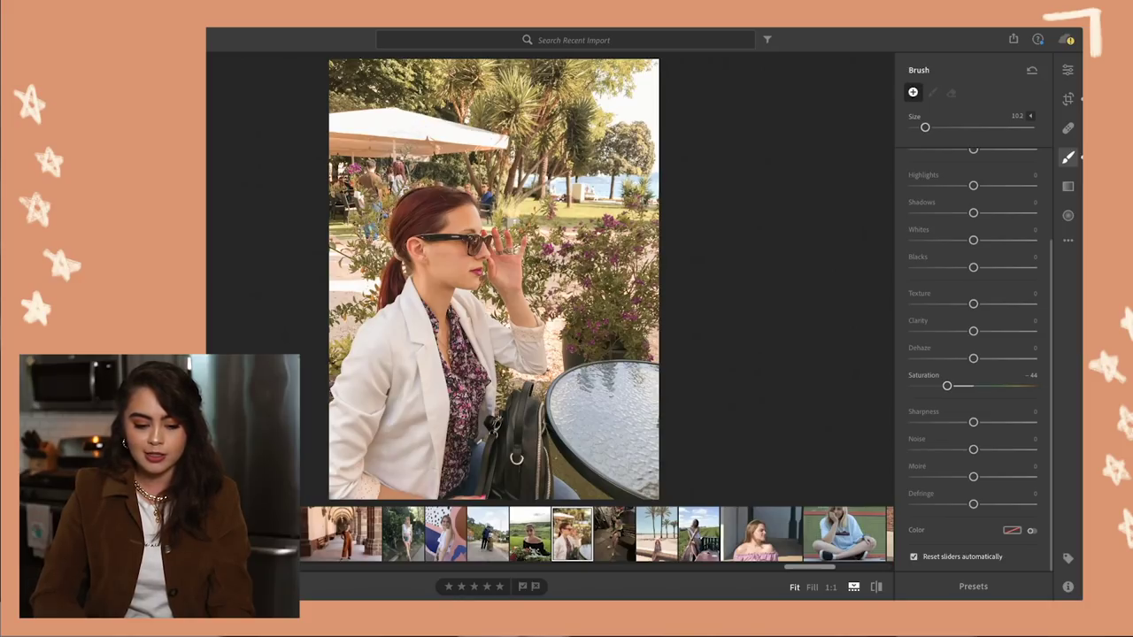
{"action": "scroll", "coordinate": [973, 354], "scroll_direction": "up", "scroll_amount": 2}
{"action": "left_click_drag", "start_coordinate": [972, 421], "coordinate": [949, 420]}
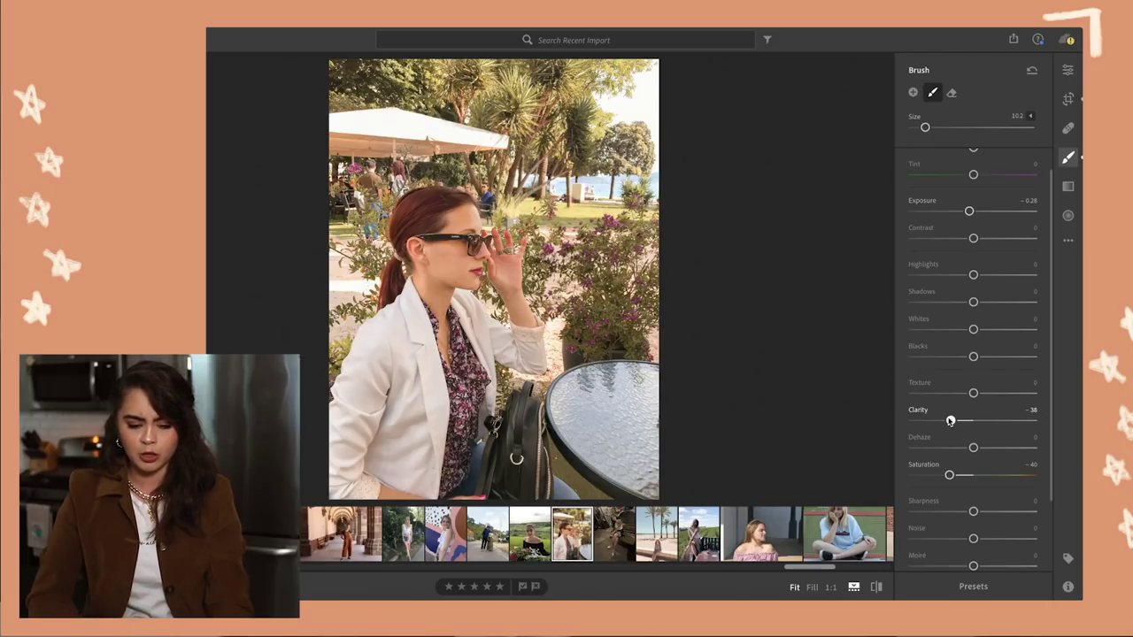
{"action": "key", "text": "e"}
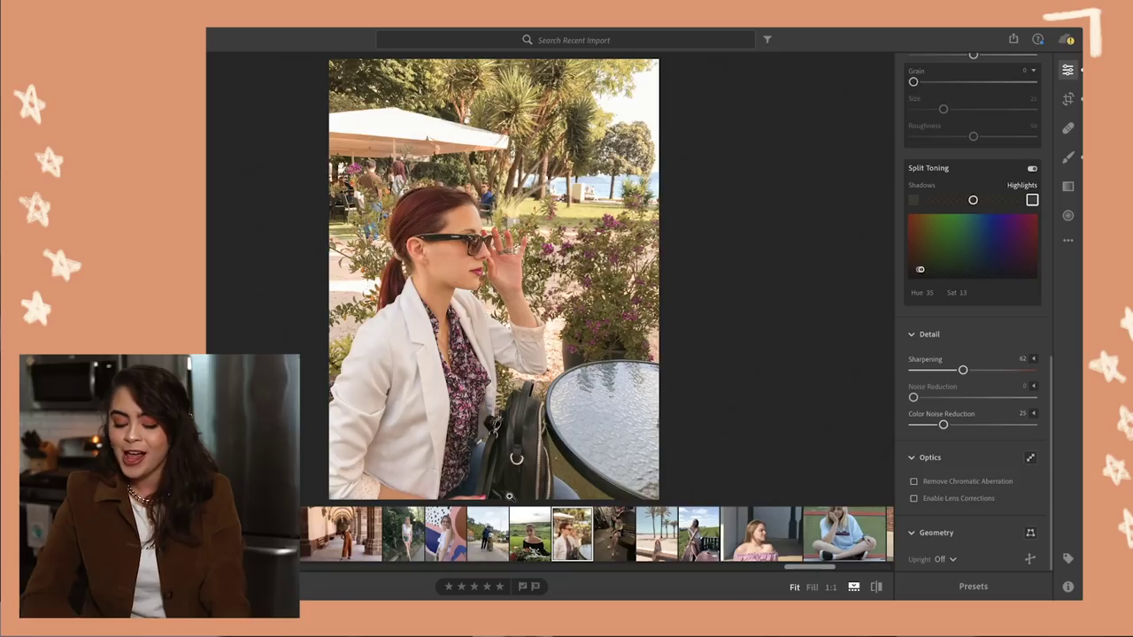
{"action": "left_click", "coordinate": [876, 587]}
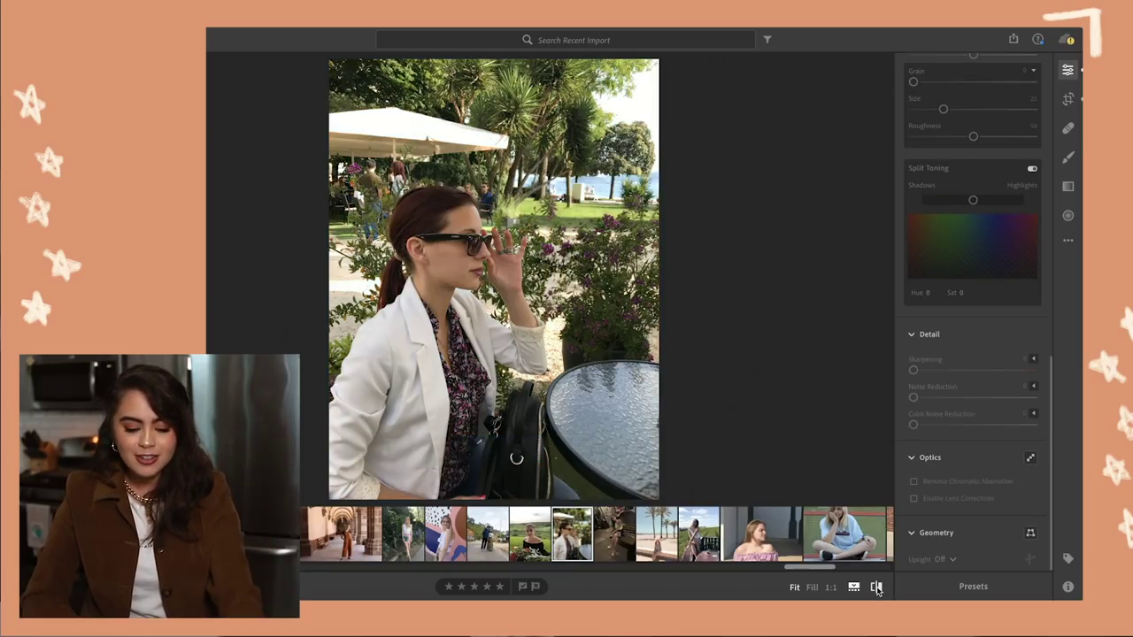
{"action": "left_click", "coordinate": [877, 587]}
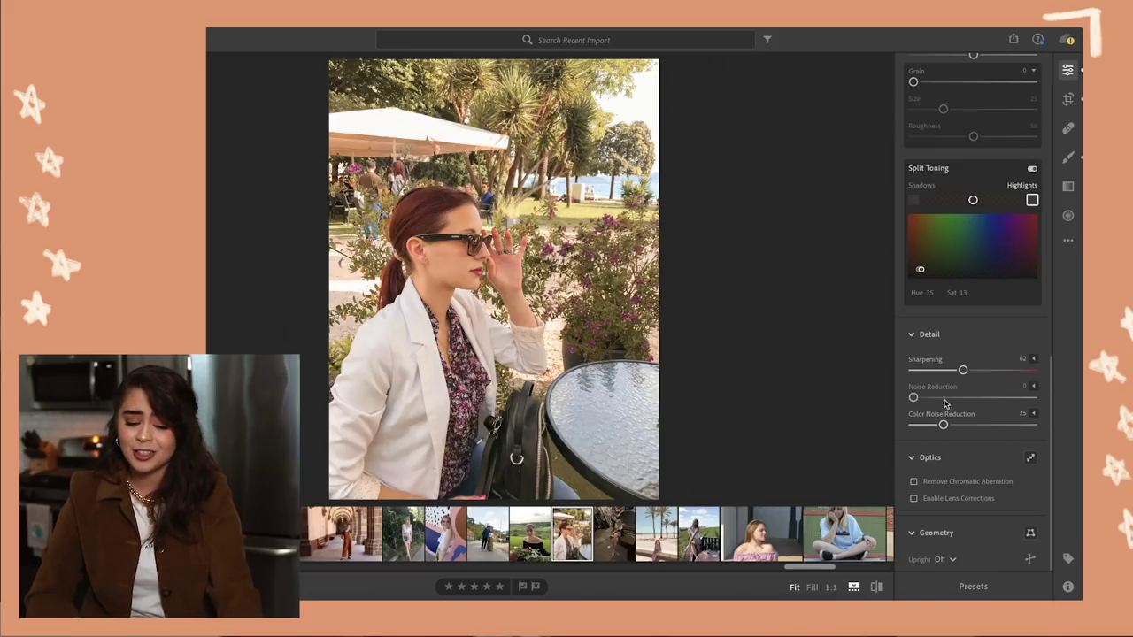
{"action": "scroll", "coordinate": [1018, 329], "scroll_direction": "up", "scroll_amount": 10}
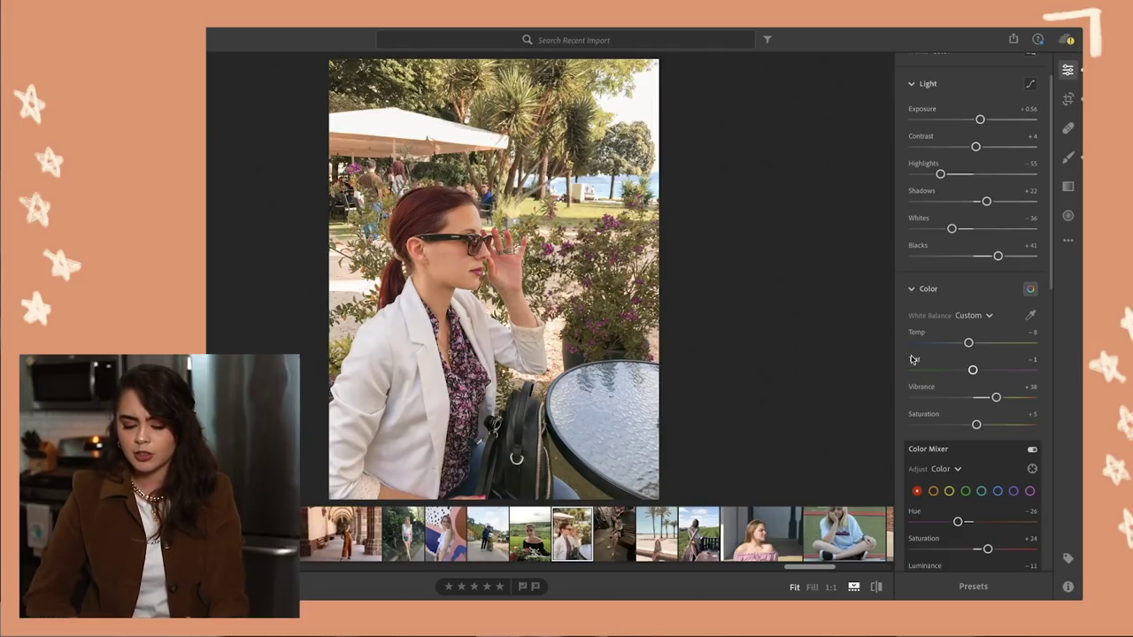
{"action": "left_click", "coordinate": [876, 587]}
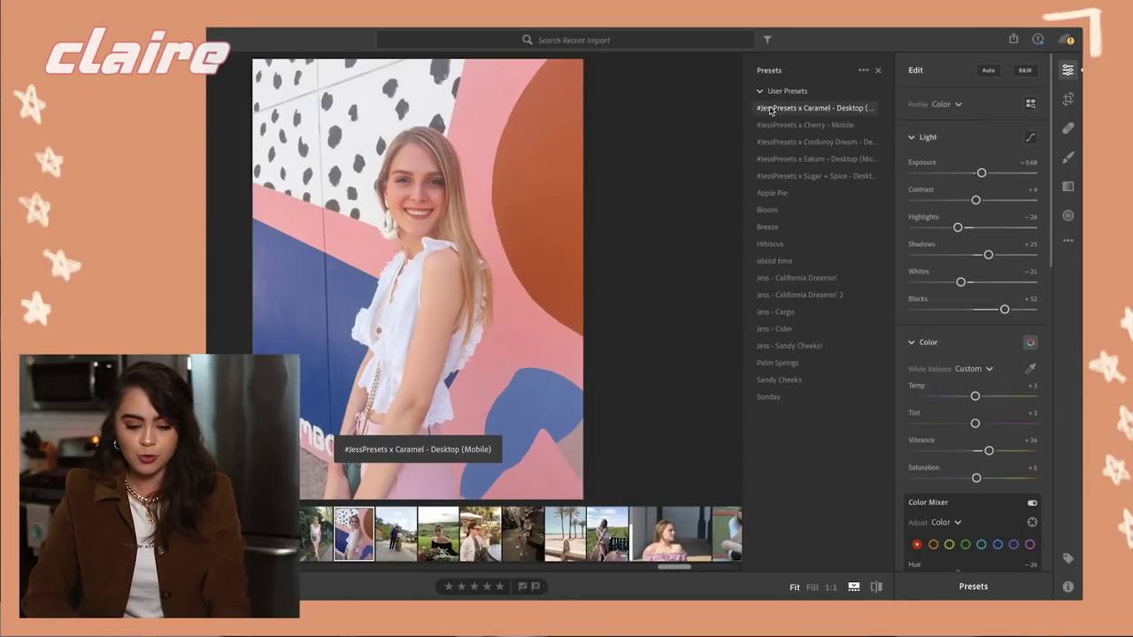
Try Caramel and Saturn, then apply the Cherry - Mobile user preset to the mural portrait
{"action": "left_click", "coordinate": [775, 110]}
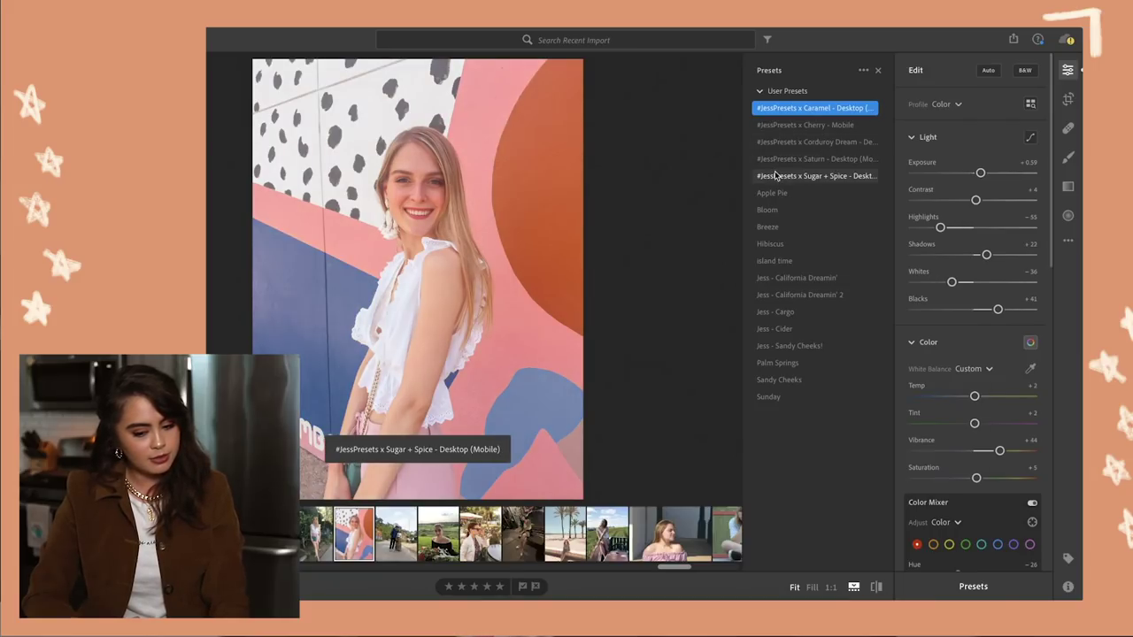
{"action": "left_click", "coordinate": [783, 161]}
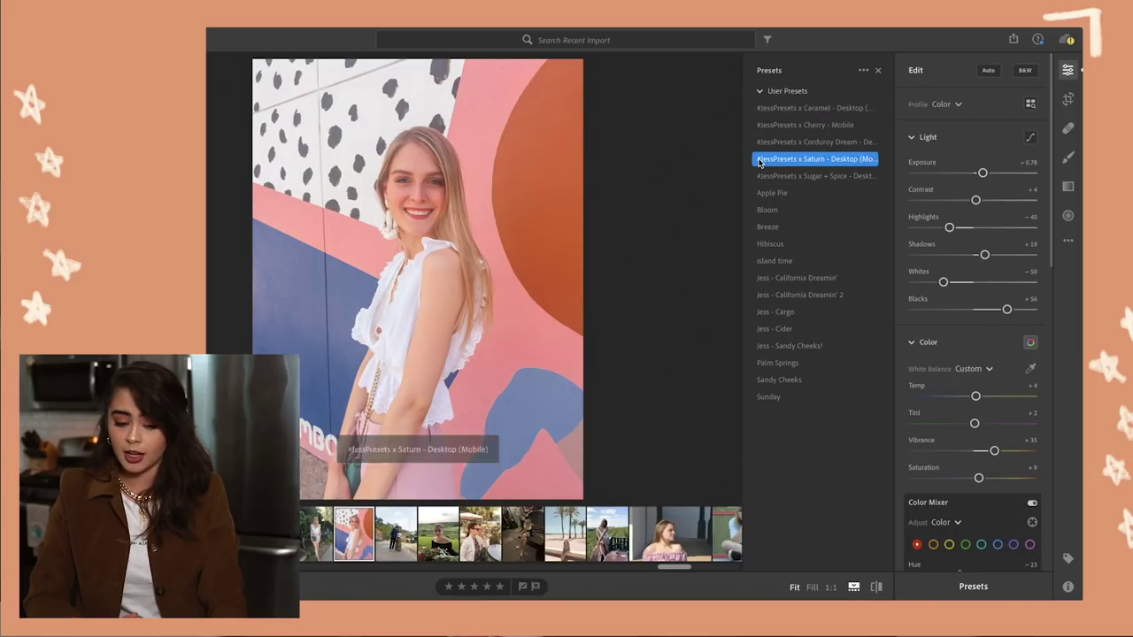
{"action": "left_click", "coordinate": [761, 125]}
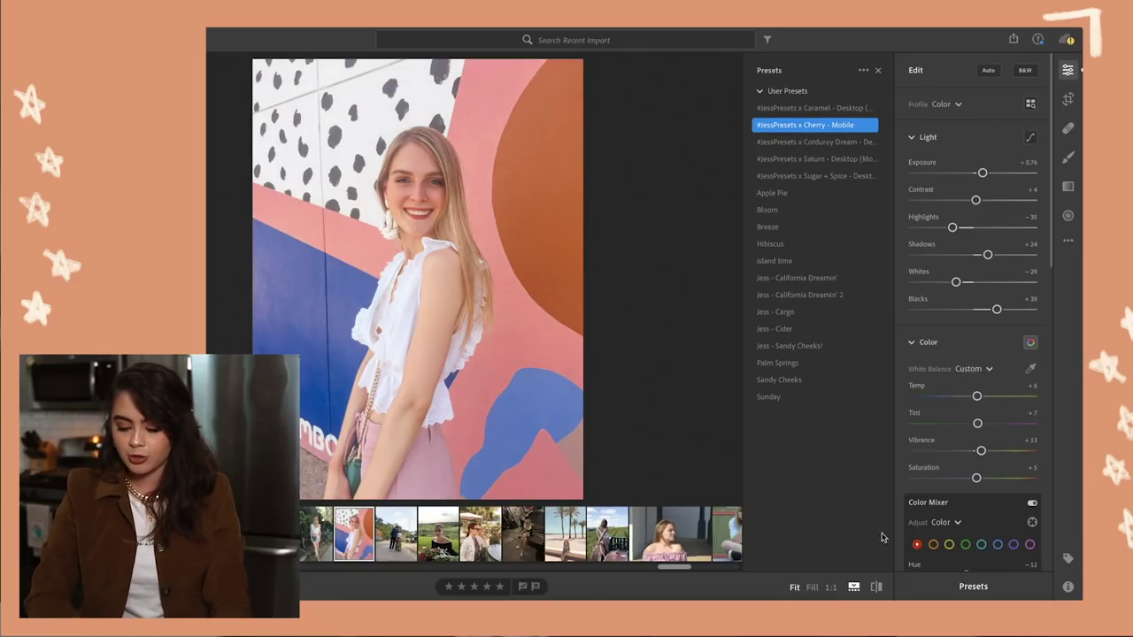
{"action": "scroll", "coordinate": [938, 522], "scroll_direction": "down", "scroll_amount": 3}
{"action": "left_click", "coordinate": [933, 434]}
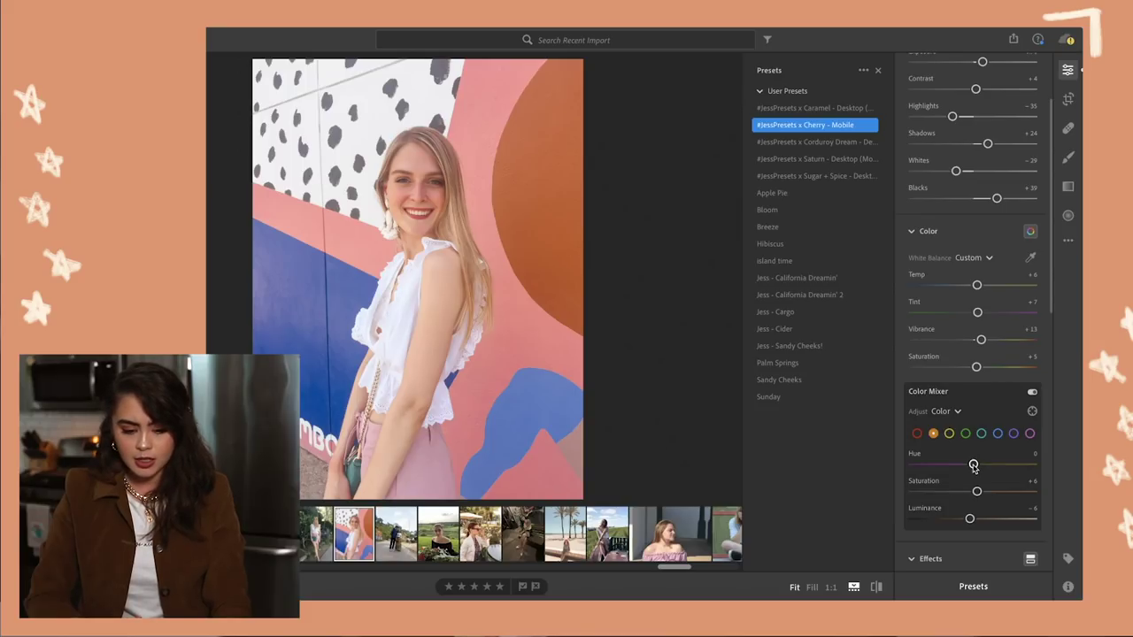
Undo the orange hue shift and reset orange Saturation and Luminance to 0
{"action": "key", "text": "ctrl+z"}
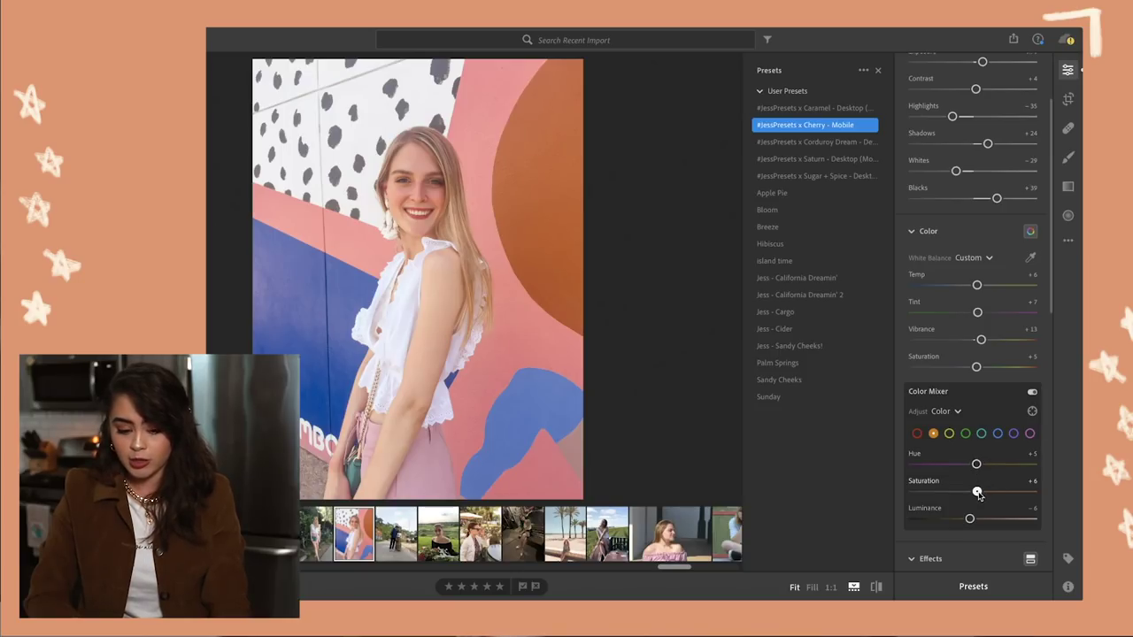
{"action": "double_click", "coordinate": [974, 493]}
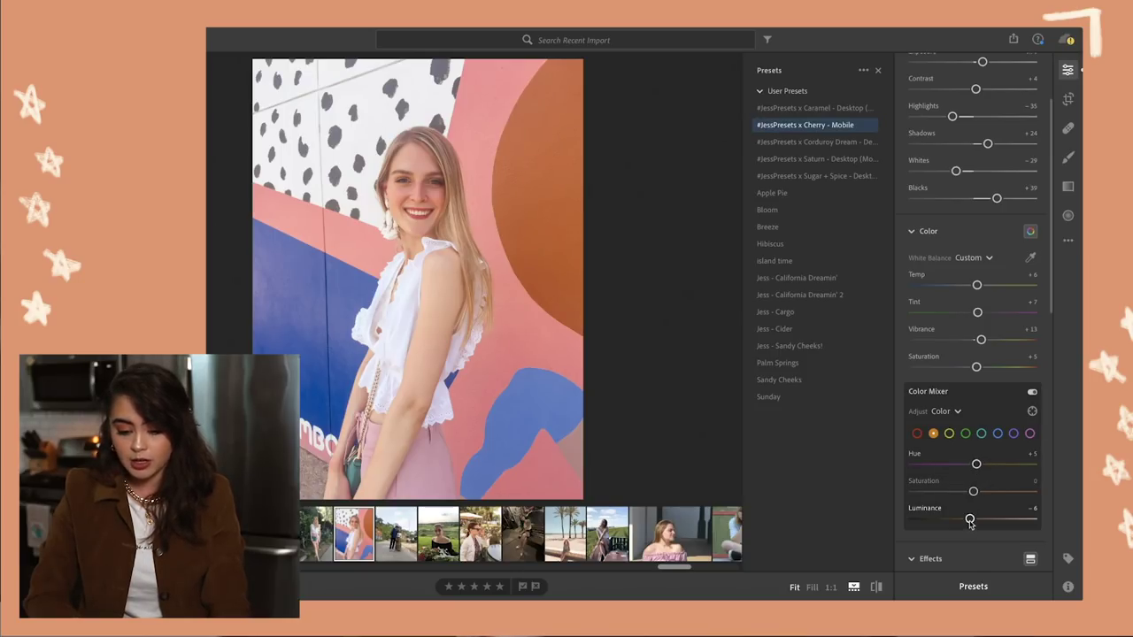
{"action": "double_click", "coordinate": [971, 519]}
{"action": "scroll", "coordinate": [973, 310], "scroll_direction": "up", "scroll_amount": 3}
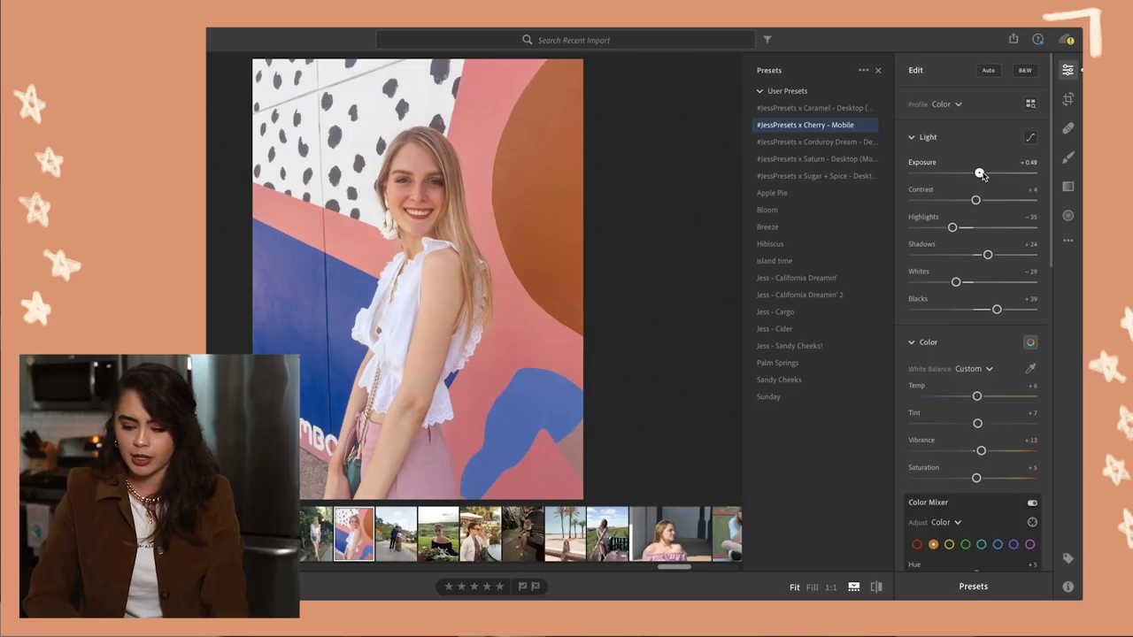
Restore Exposure to +0.70 and add Dehaze +6, checking the face at 1:1
{"action": "key", "text": "ctrl+z"}
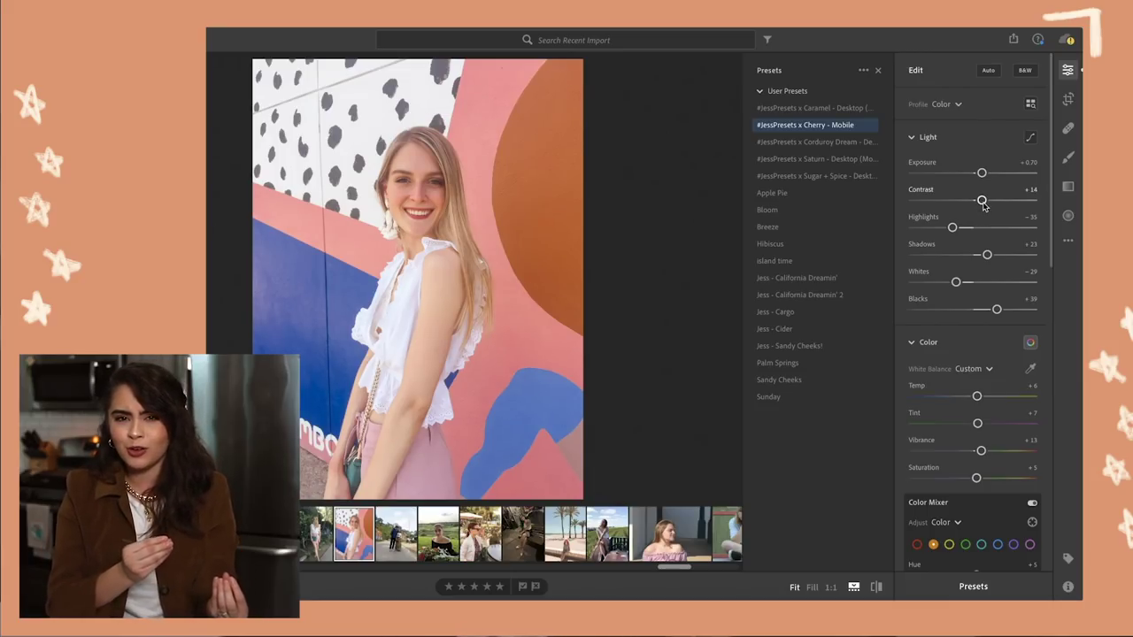
{"action": "key", "text": "z"}
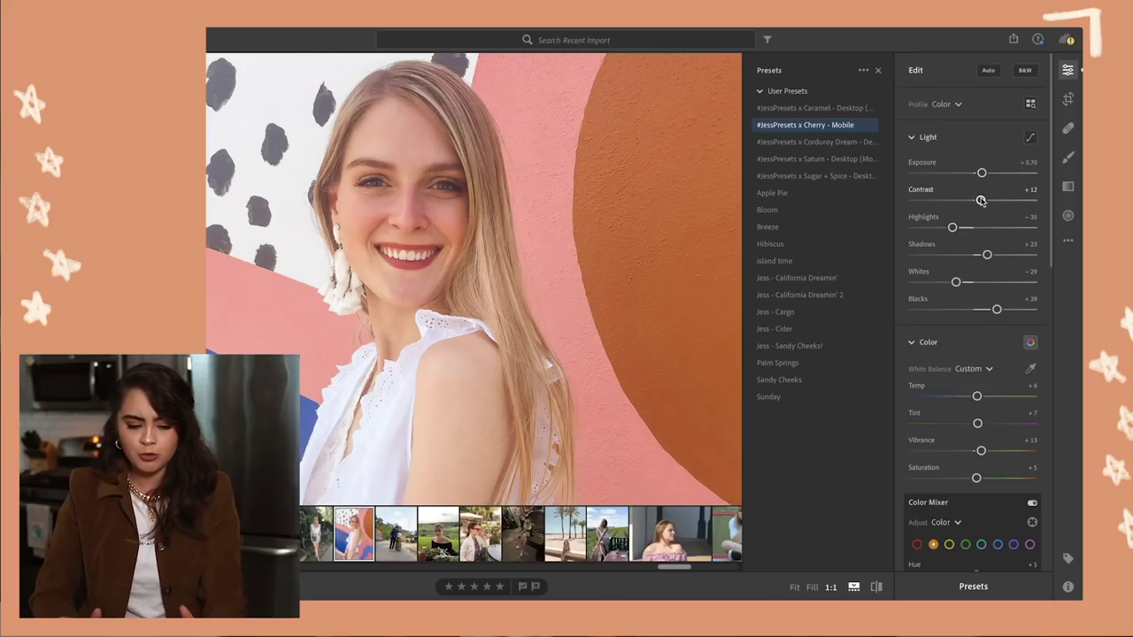
{"action": "scroll", "coordinate": [980, 200], "scroll_direction": "down", "scroll_amount": 10}
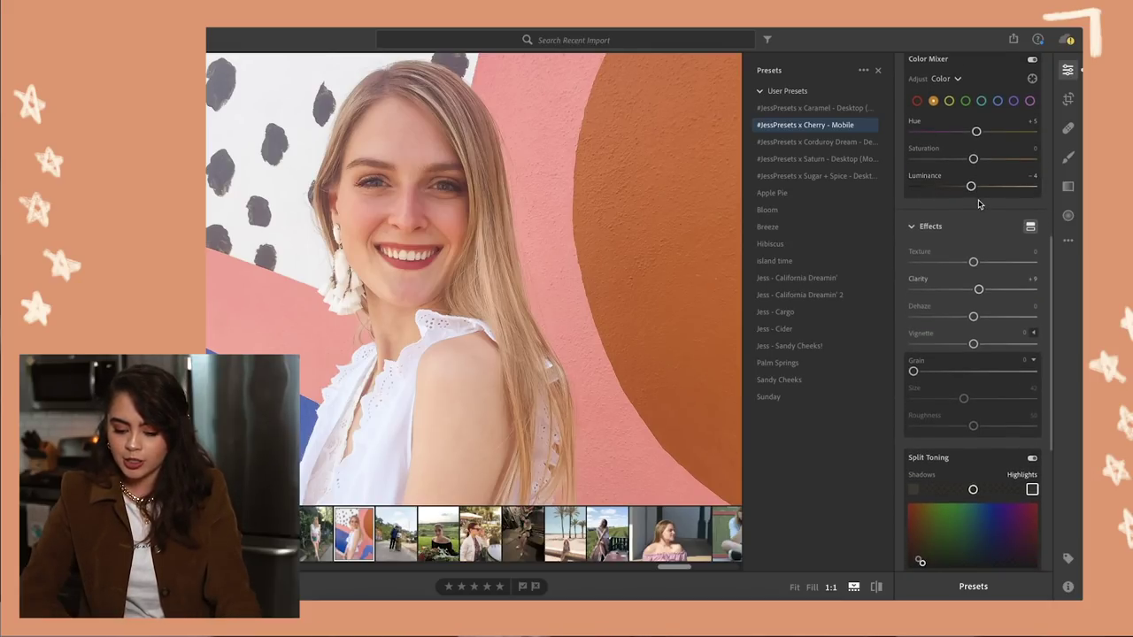
{"action": "left_click_drag", "start_coordinate": [975, 284], "coordinate": [979, 287]}
{"action": "scroll", "coordinate": [979, 287], "scroll_direction": "down", "scroll_amount": 5}
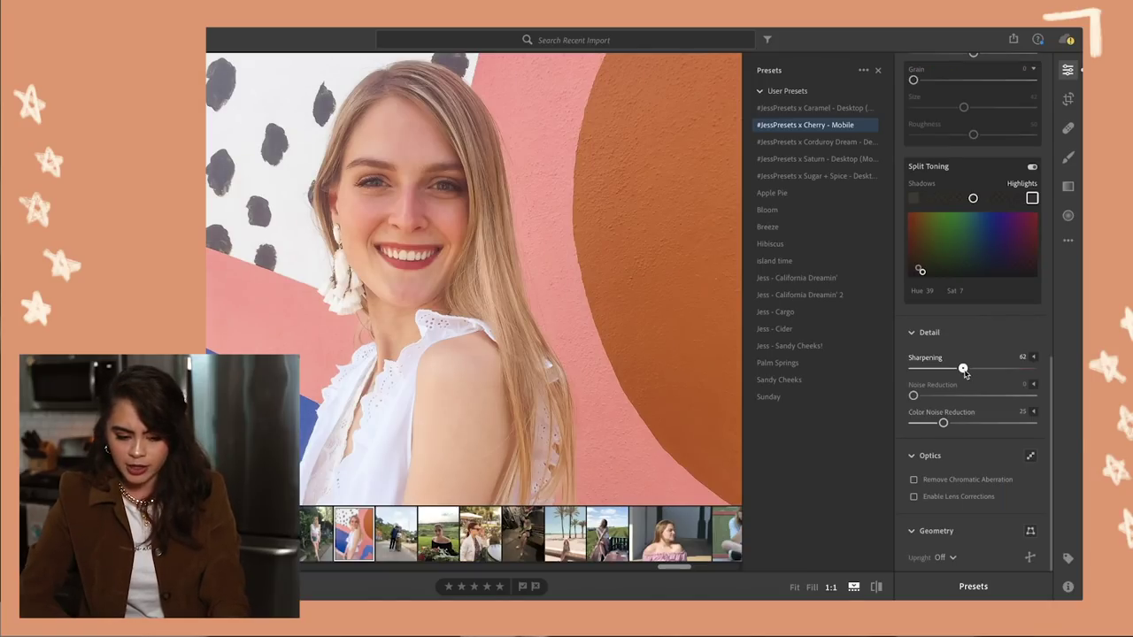
{"action": "left_click", "coordinate": [465, 299]}
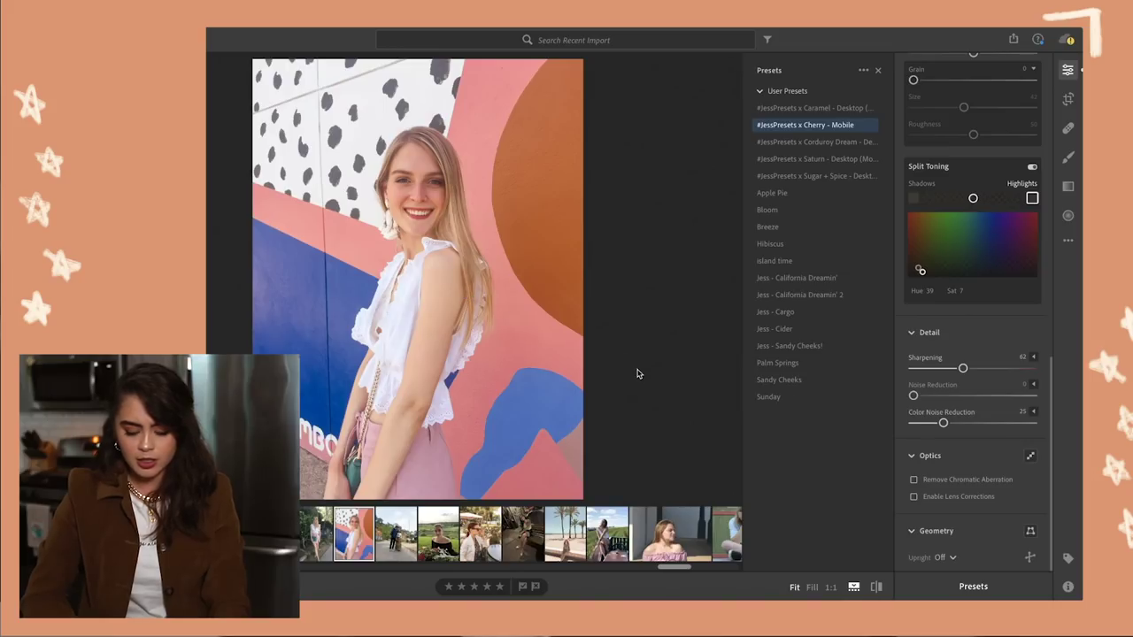
Compare with the original, then set red Saturation to about +11 and adjust red Luminance
{"action": "left_click", "coordinate": [880, 593]}
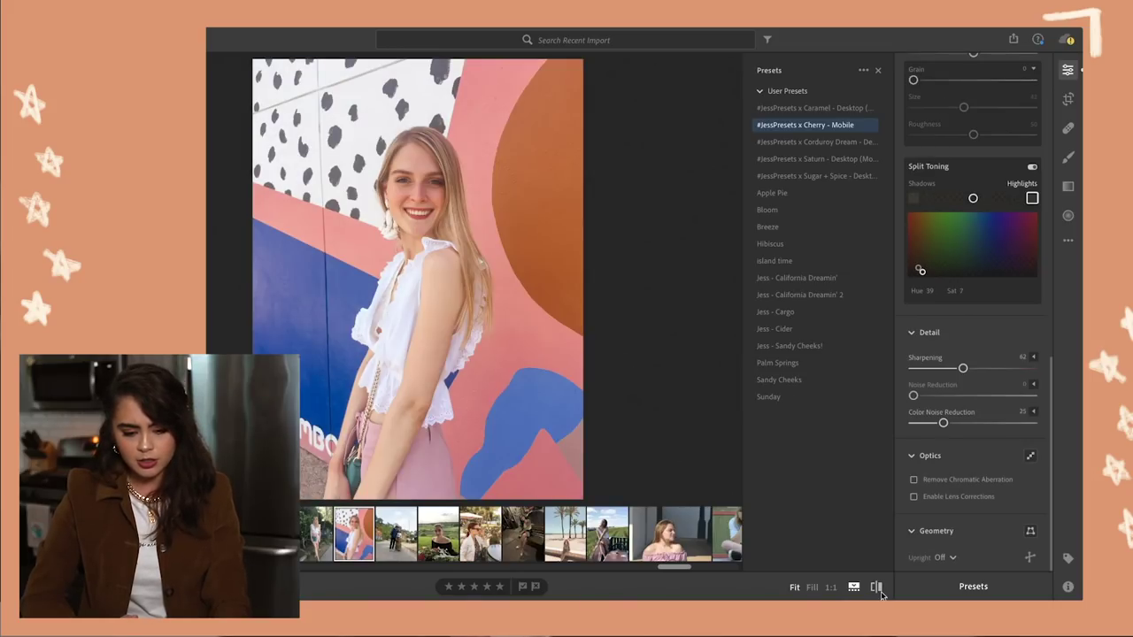
{"action": "scroll", "coordinate": [974, 266], "scroll_direction": "up", "scroll_amount": 5}
{"action": "left_click_drag", "start_coordinate": [989, 275], "coordinate": [985, 278]}
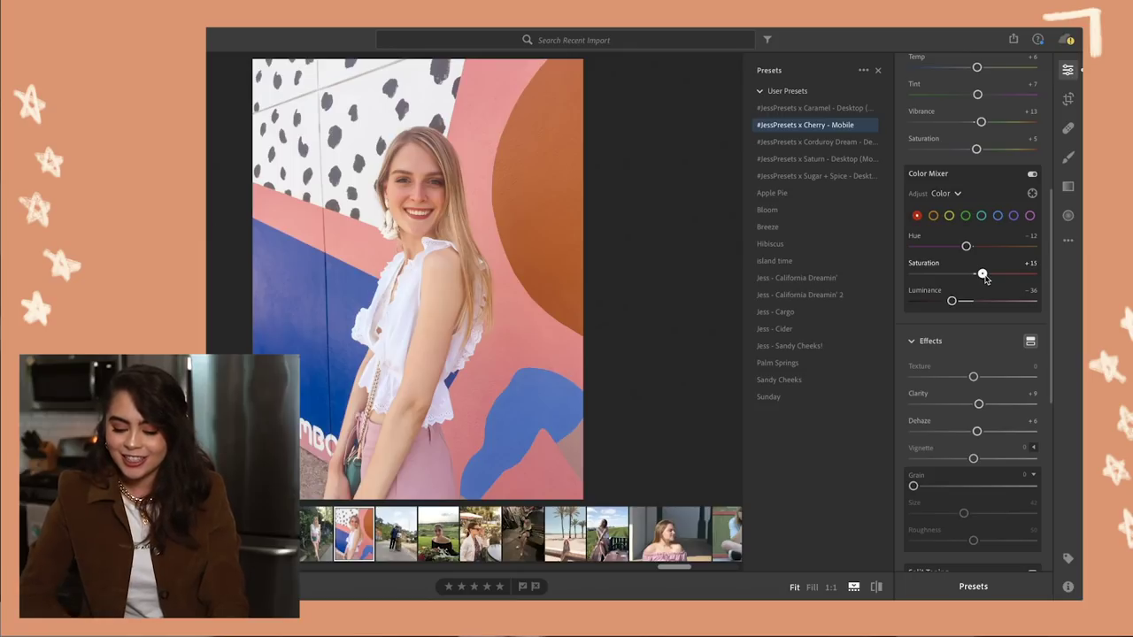
{"action": "left_click_drag", "start_coordinate": [985, 278], "coordinate": [986, 277]}
{"action": "left_click_drag", "start_coordinate": [951, 301], "coordinate": [960, 306]}
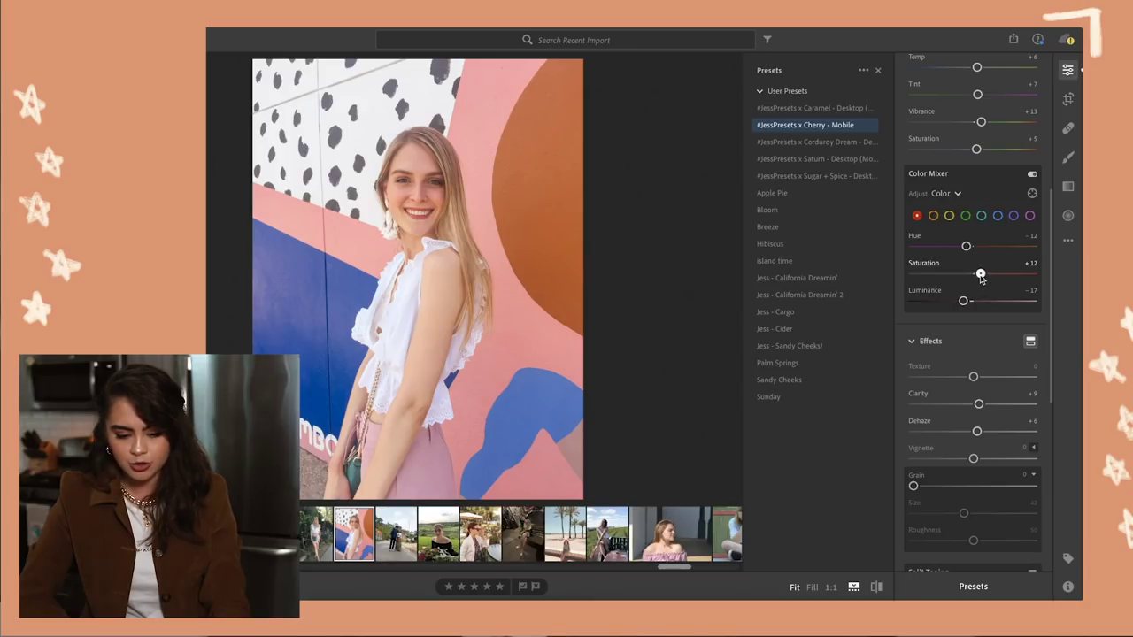
{"action": "scroll", "coordinate": [980, 275], "scroll_direction": "up", "scroll_amount": 3}
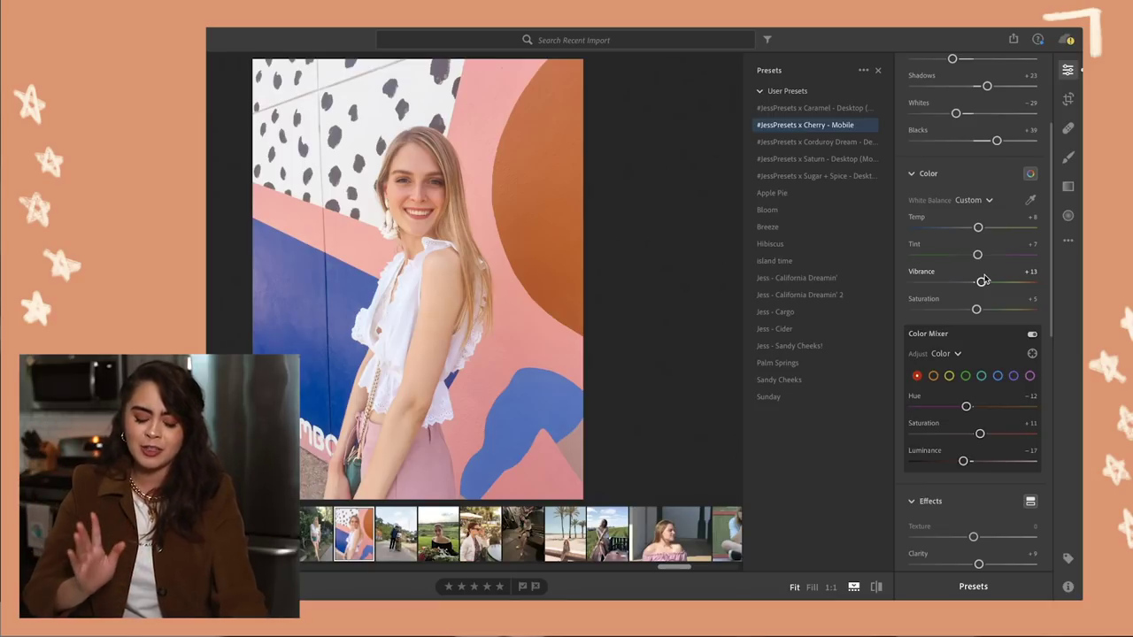
Check the crop, return to Edit, and compare the finished edit with the unedited original
{"action": "key", "text": "c"}
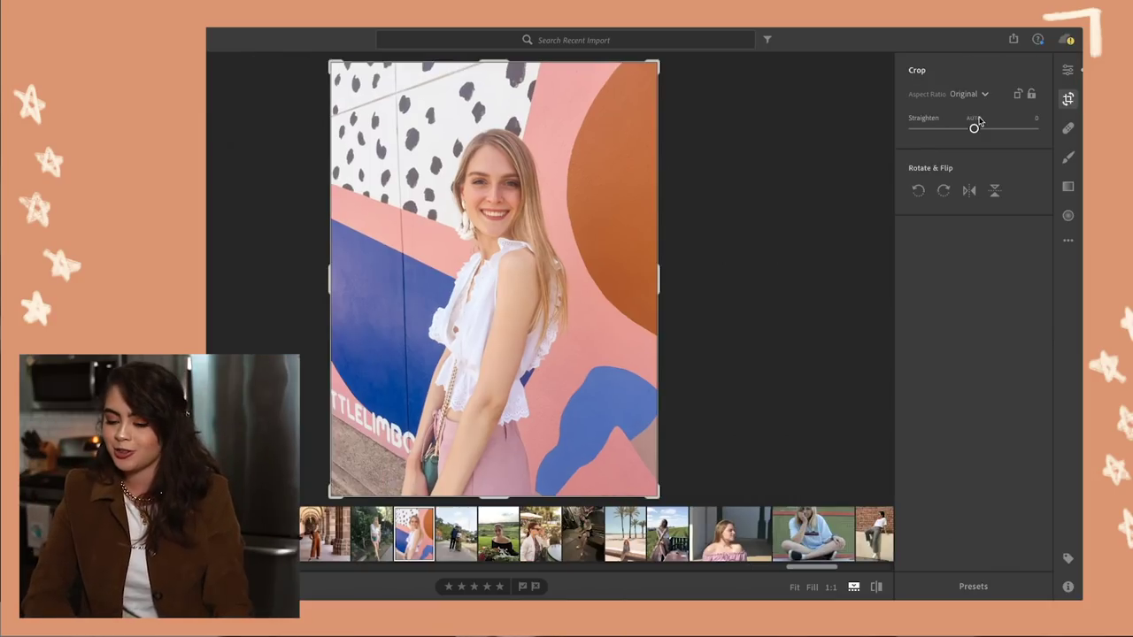
{"action": "key", "text": "e"}
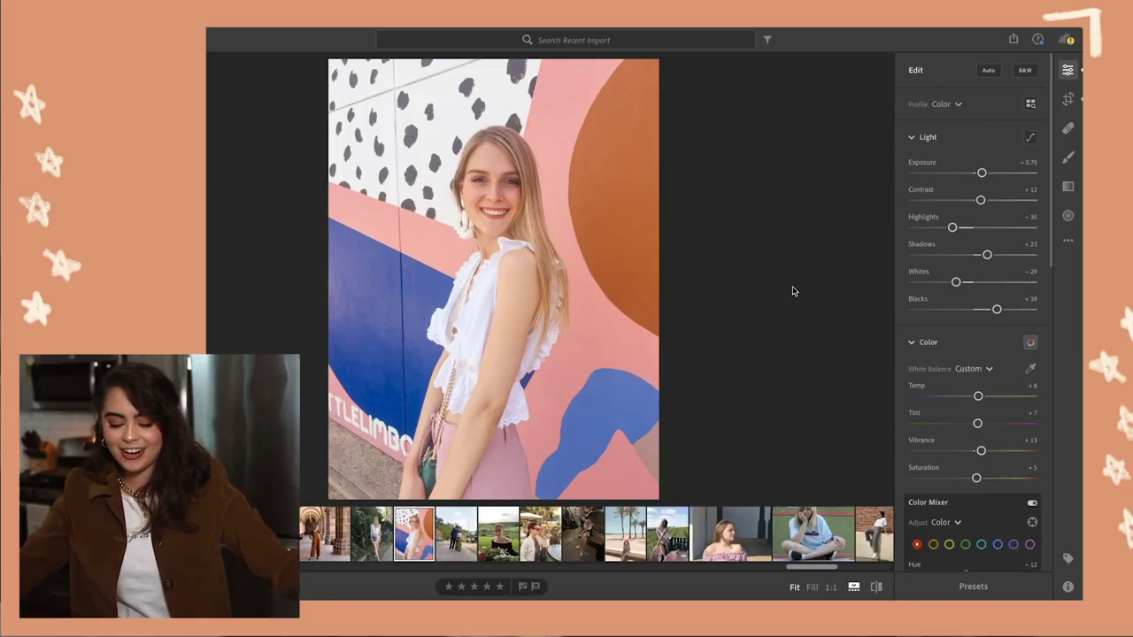
{"action": "left_click_drag", "start_coordinate": [879, 589], "coordinate": [878, 589]}
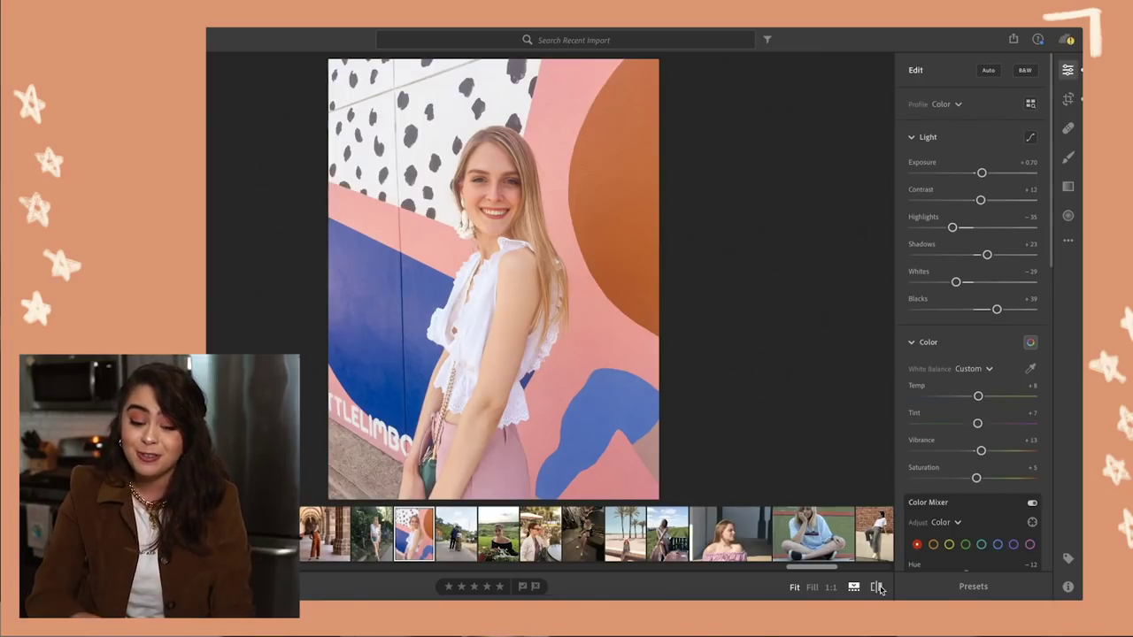
{"action": "left_click_drag", "start_coordinate": [878, 589], "coordinate": [879, 588]}
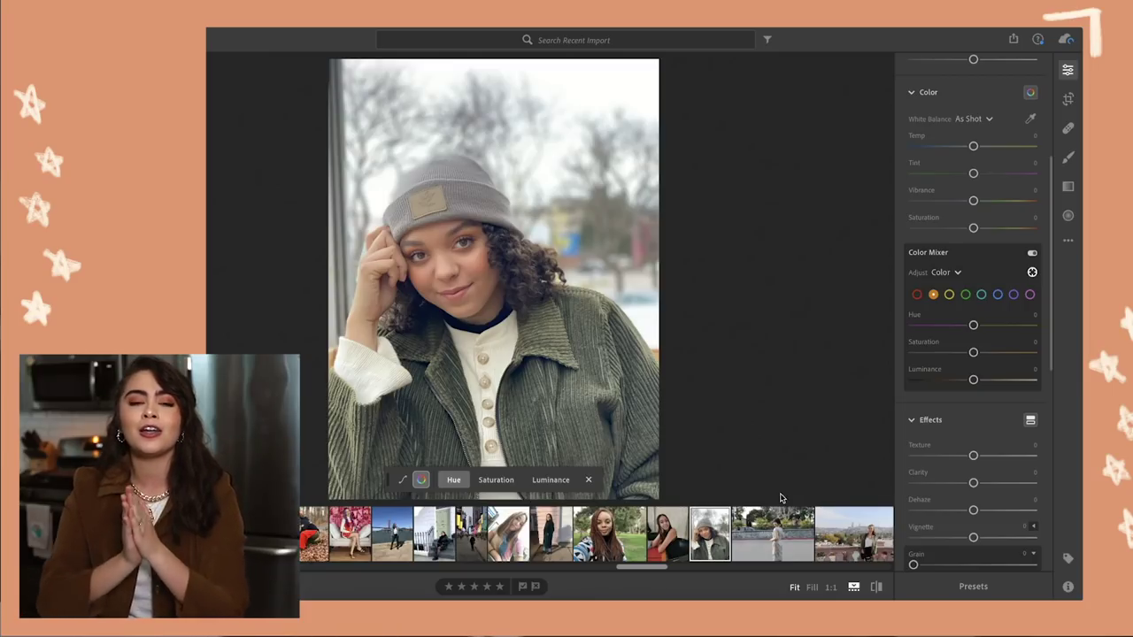
Give the beanie portrait Tint +5, Exposure +0.12, Contrast +8, Highlights −20 and Whites +24
{"action": "left_click", "coordinate": [973, 586]}
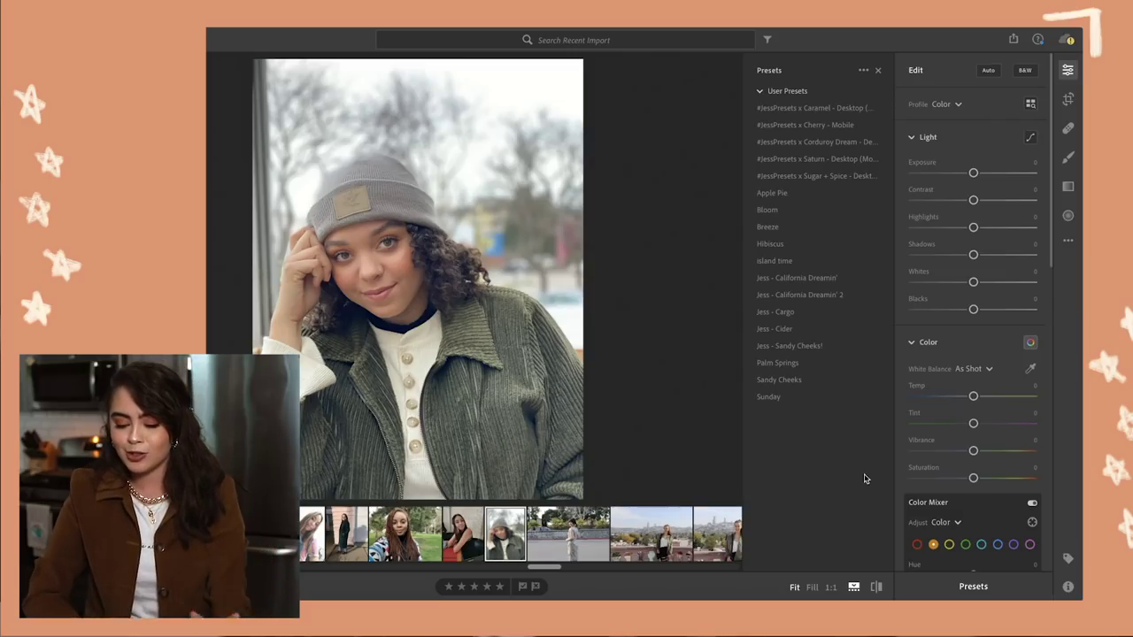
{"action": "left_click_drag", "start_coordinate": [974, 428], "coordinate": [975, 430]}
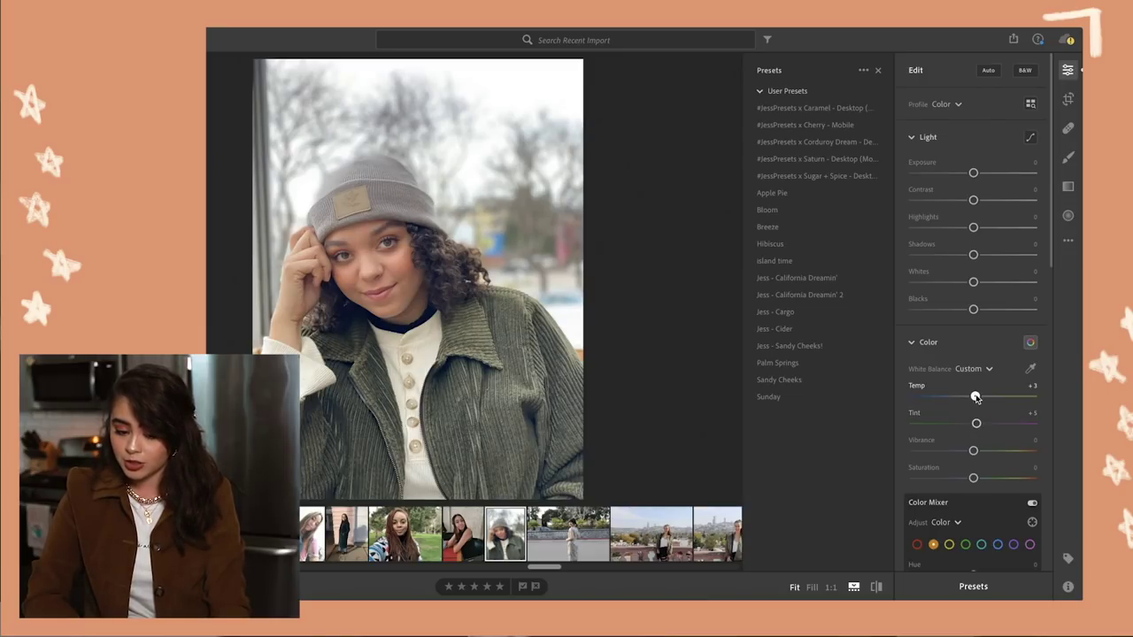
{"action": "left_click", "coordinate": [952, 229]}
{"action": "mouse_move", "coordinate": [952, 232]}
{"action": "left_mouse_down"}
{"action": "mouse_move", "coordinate": [917, 228]}
{"action": "mouse_move", "coordinate": [965, 228]}
{"action": "mouse_move", "coordinate": [936, 228]}
{"action": "mouse_move", "coordinate": [979, 245]}
{"action": "mouse_move", "coordinate": [963, 250]}
{"action": "left_mouse_up"}
{"action": "left_click", "coordinate": [985, 283]}
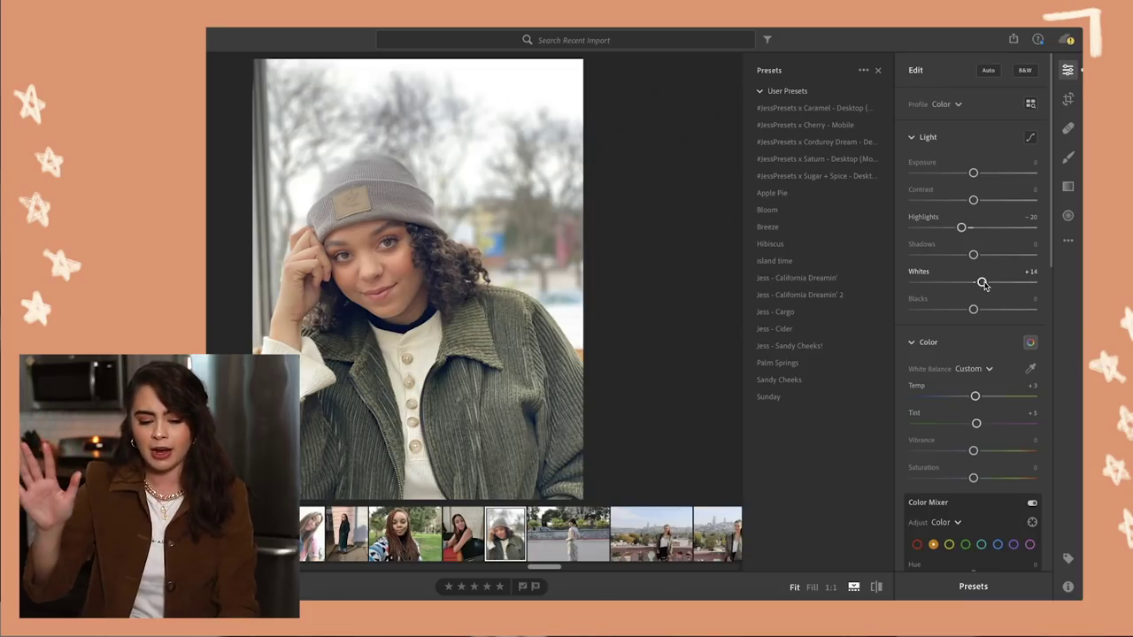
{"action": "left_click_drag", "start_coordinate": [982, 283], "coordinate": [988, 283]}
{"action": "left_click", "coordinate": [975, 173]}
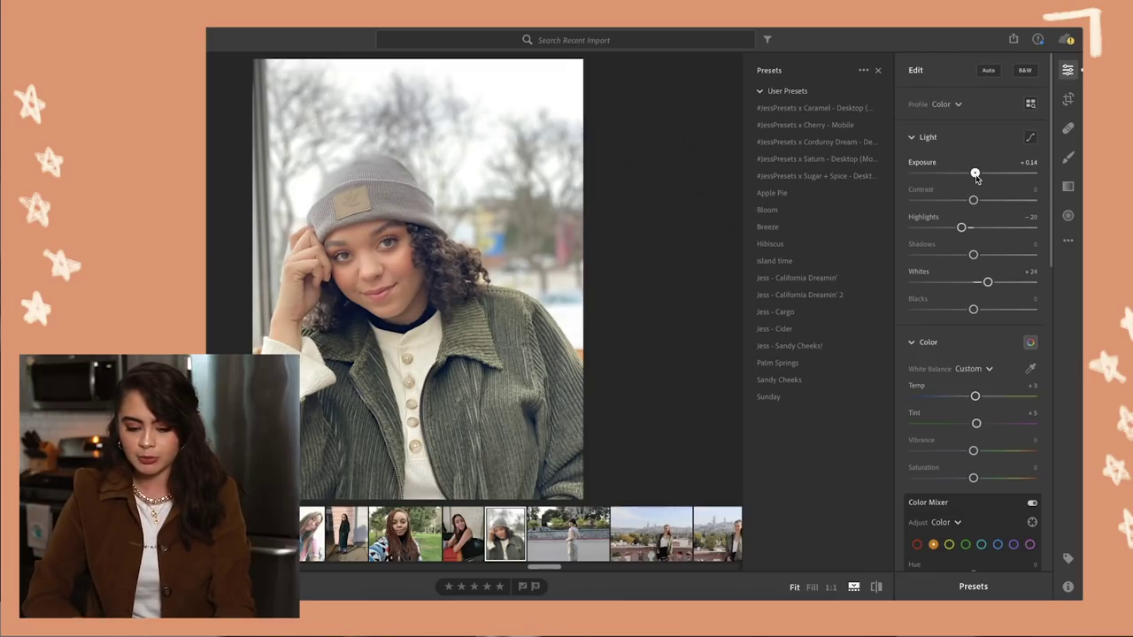
{"action": "left_click", "coordinate": [977, 200]}
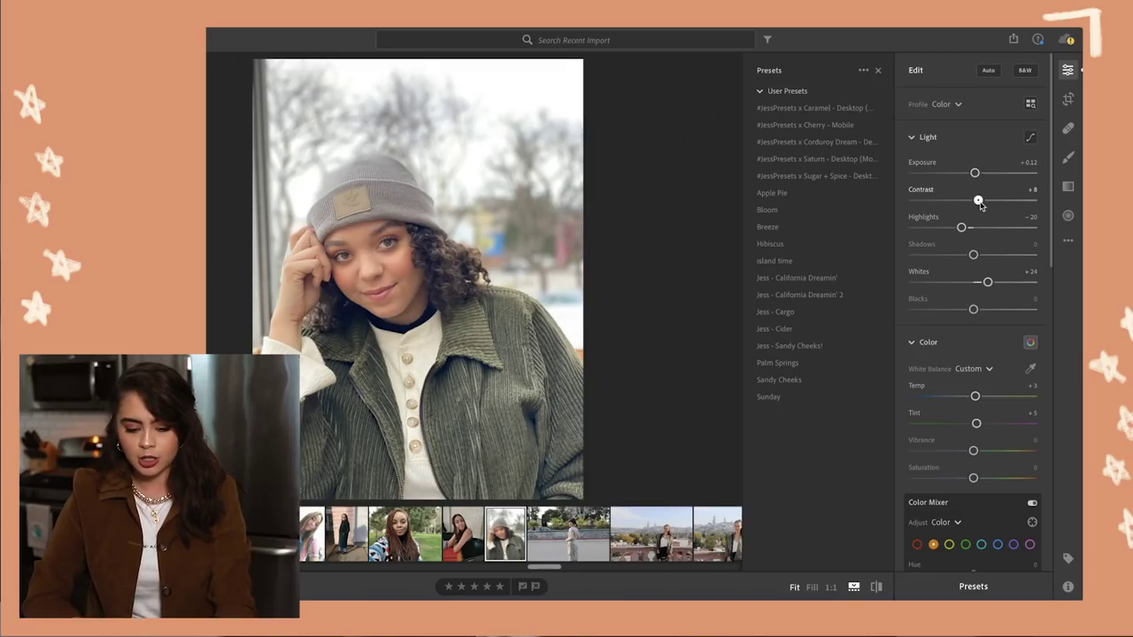
{"action": "scroll", "coordinate": [980, 203], "scroll_direction": "down", "scroll_amount": 10}
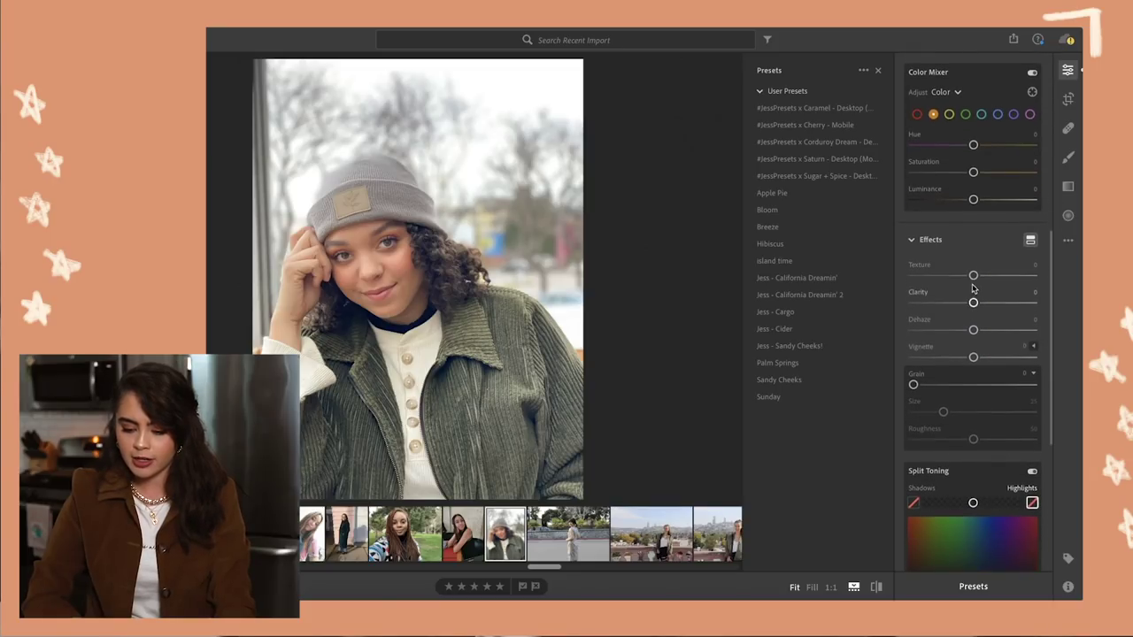
Add Clarity +6 and a slight Dehaze, checking the beanie detail at 1:1
{"action": "left_click_drag", "start_coordinate": [974, 305], "coordinate": [976, 307]}
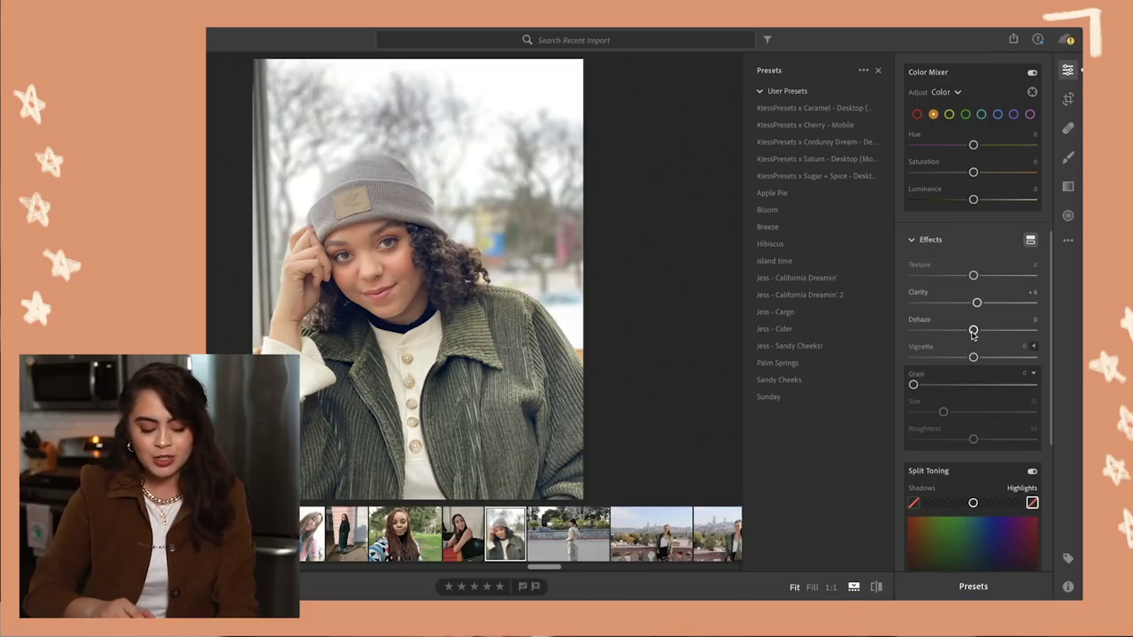
{"action": "left_click", "coordinate": [332, 185]}
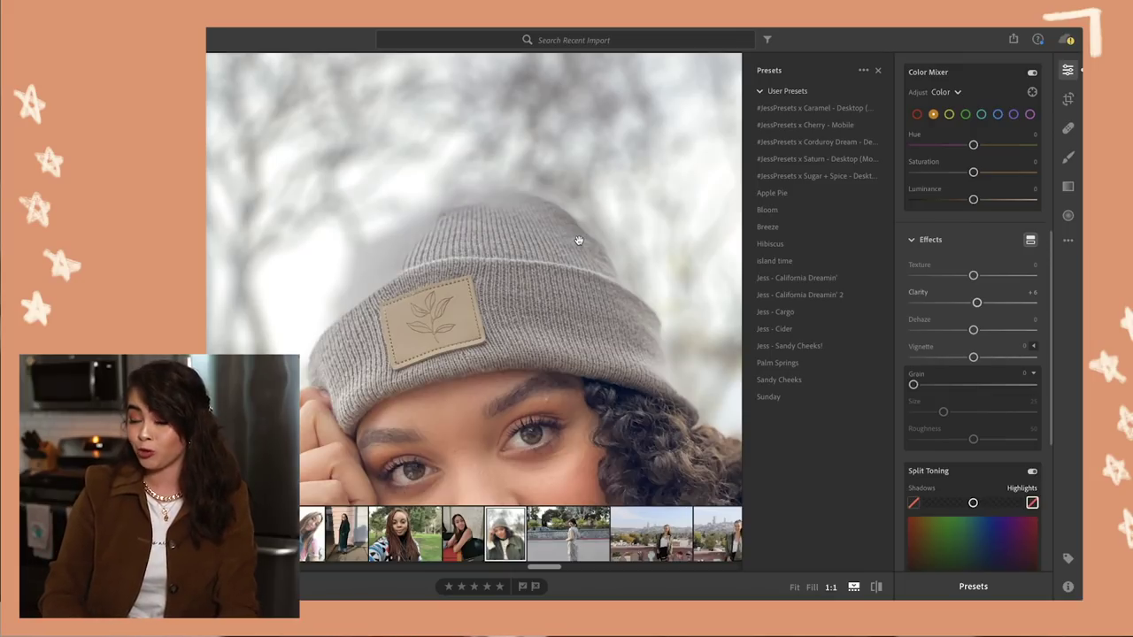
{"action": "left_click", "coordinate": [579, 240]}
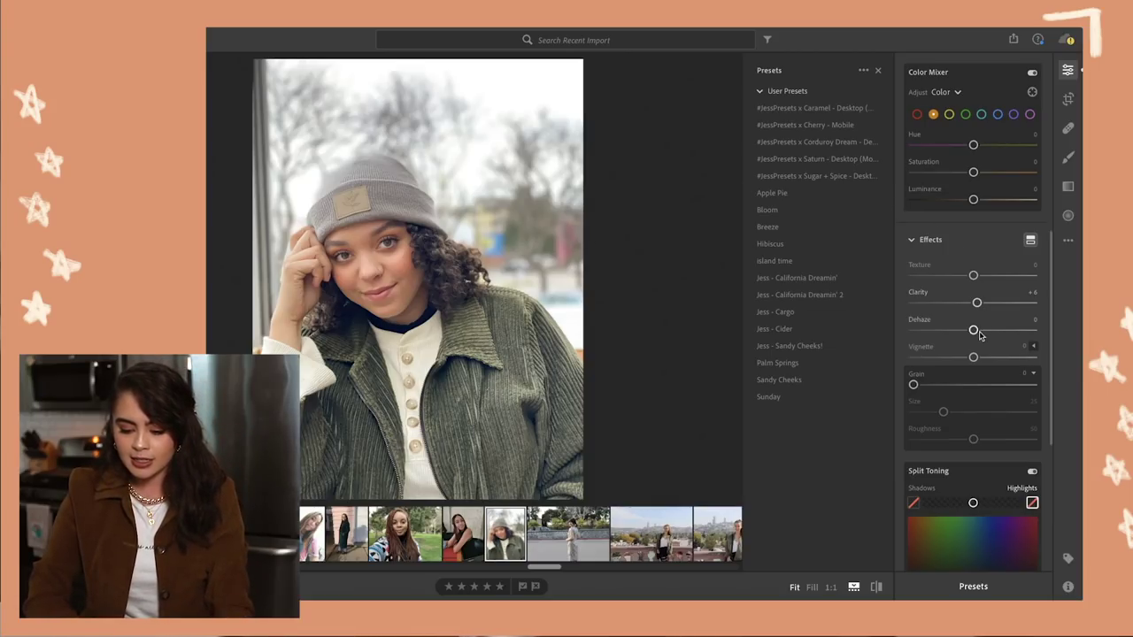
{"action": "left_click_drag", "start_coordinate": [975, 333], "coordinate": [978, 337]}
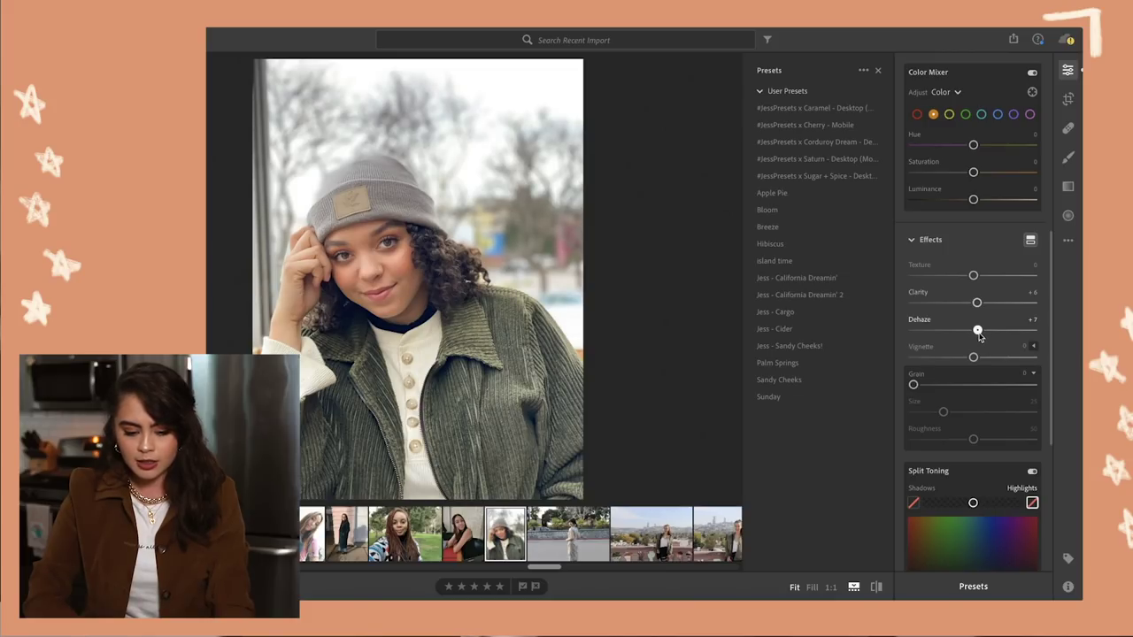
Set split toning shadows to Hue 9 Sat 4 and highlights to Hue 30 Sat 6
{"action": "scroll", "coordinate": [978, 335], "scroll_direction": "down", "scroll_amount": 4}
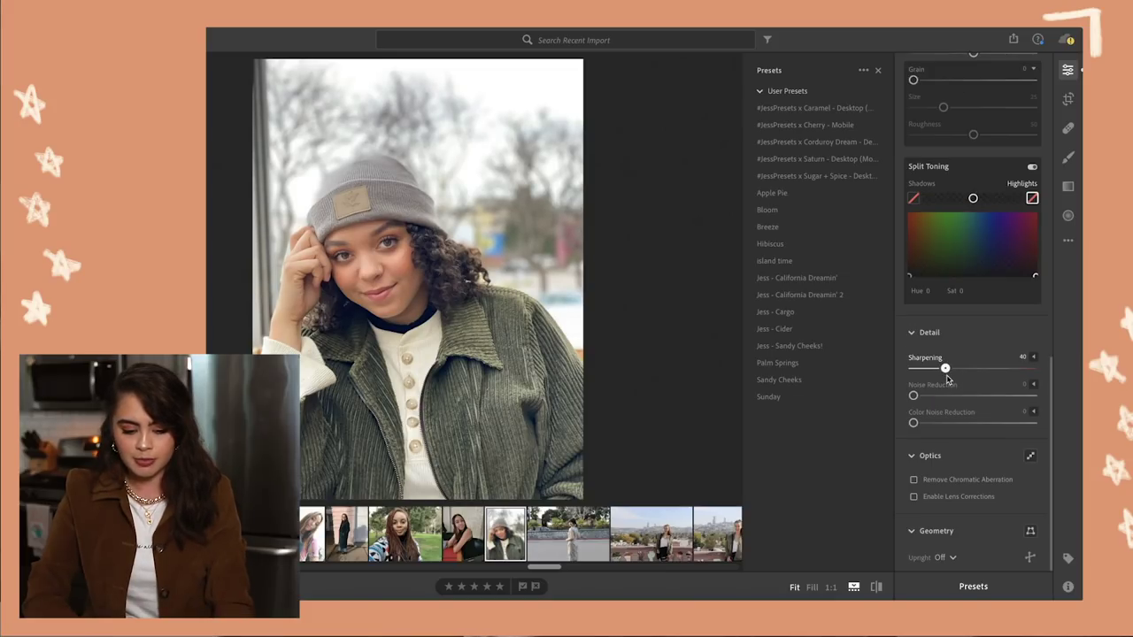
{"action": "left_click", "coordinate": [912, 278]}
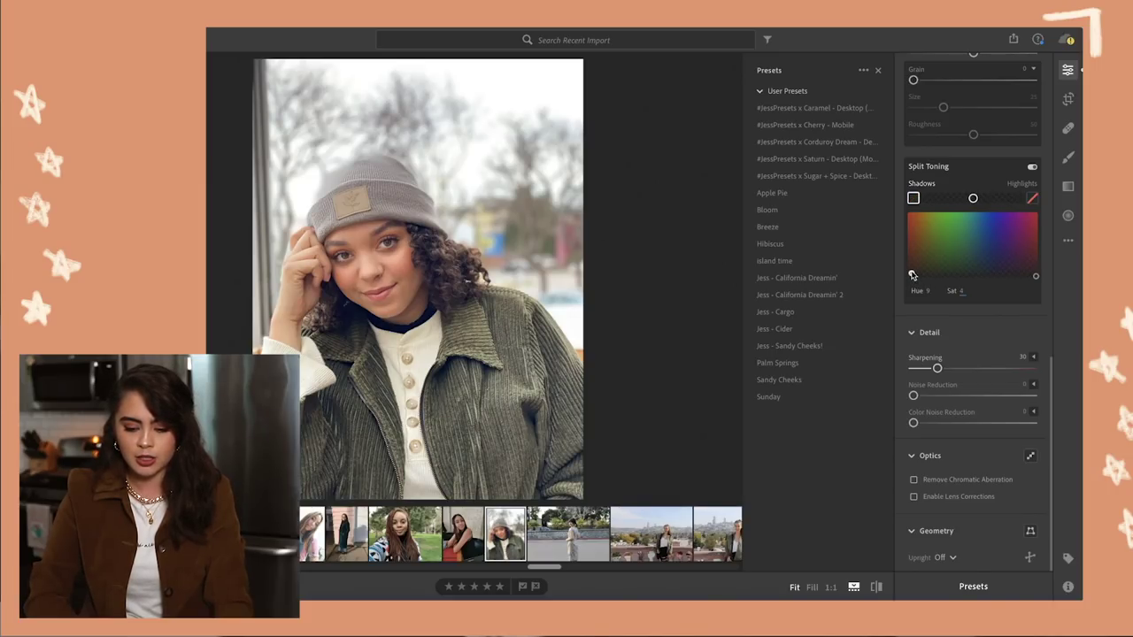
{"action": "left_click_drag", "start_coordinate": [912, 275], "coordinate": [921, 275]}
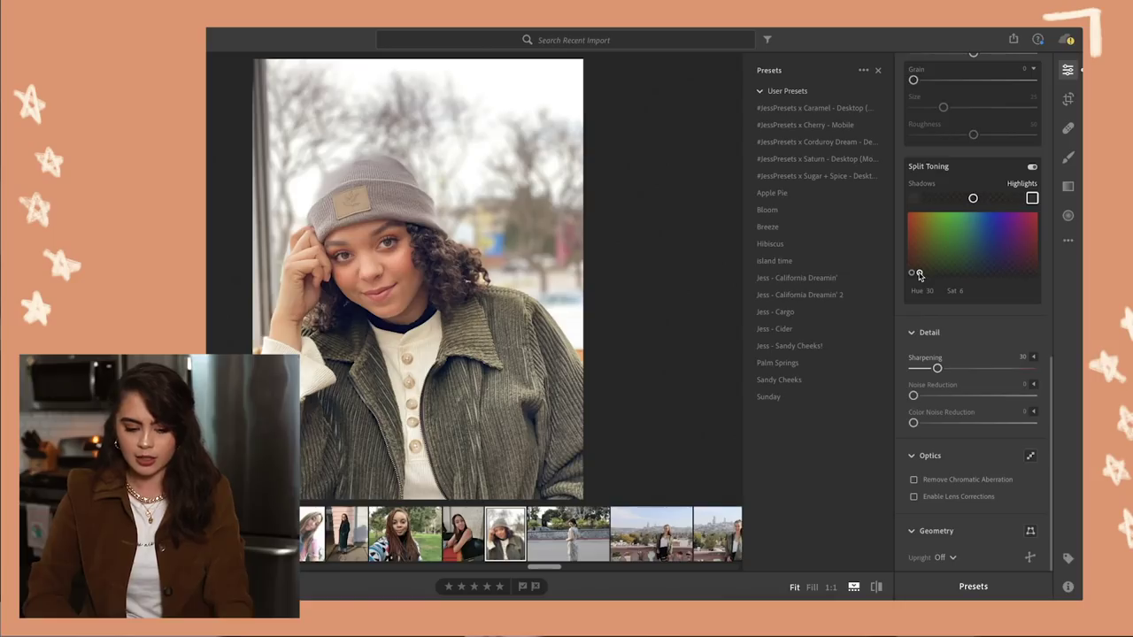
{"action": "scroll", "coordinate": [974, 399], "scroll_direction": "up", "scroll_amount": 10}
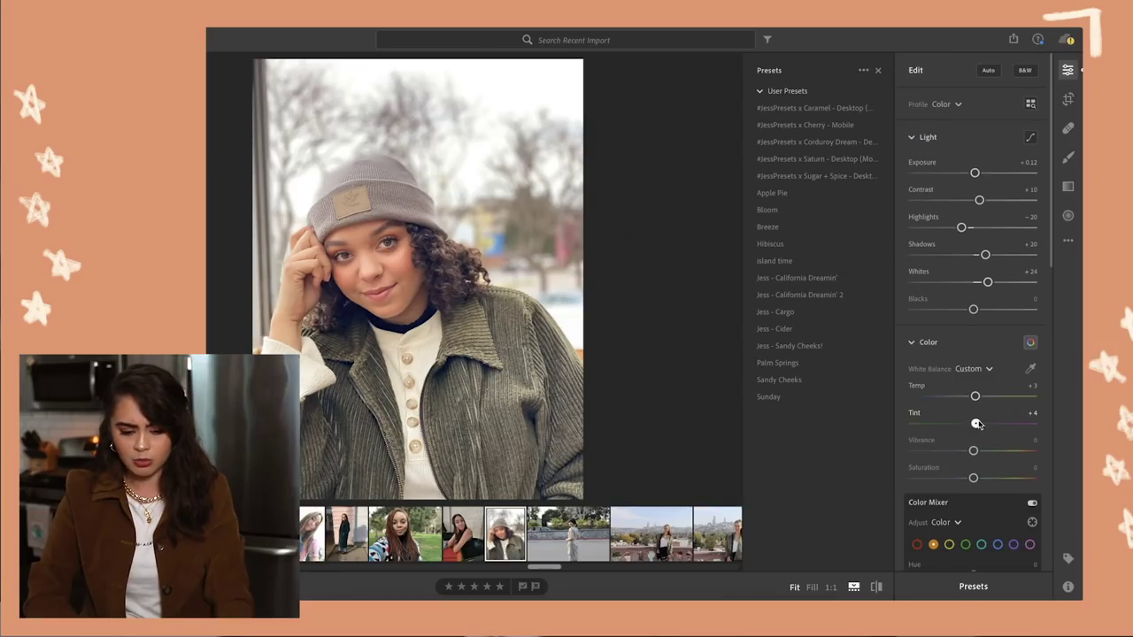
Nudge the orange Hue to +1 and compare the beanie edit with the original
{"action": "scroll", "coordinate": [974, 399], "scroll_direction": "down", "scroll_amount": 5}
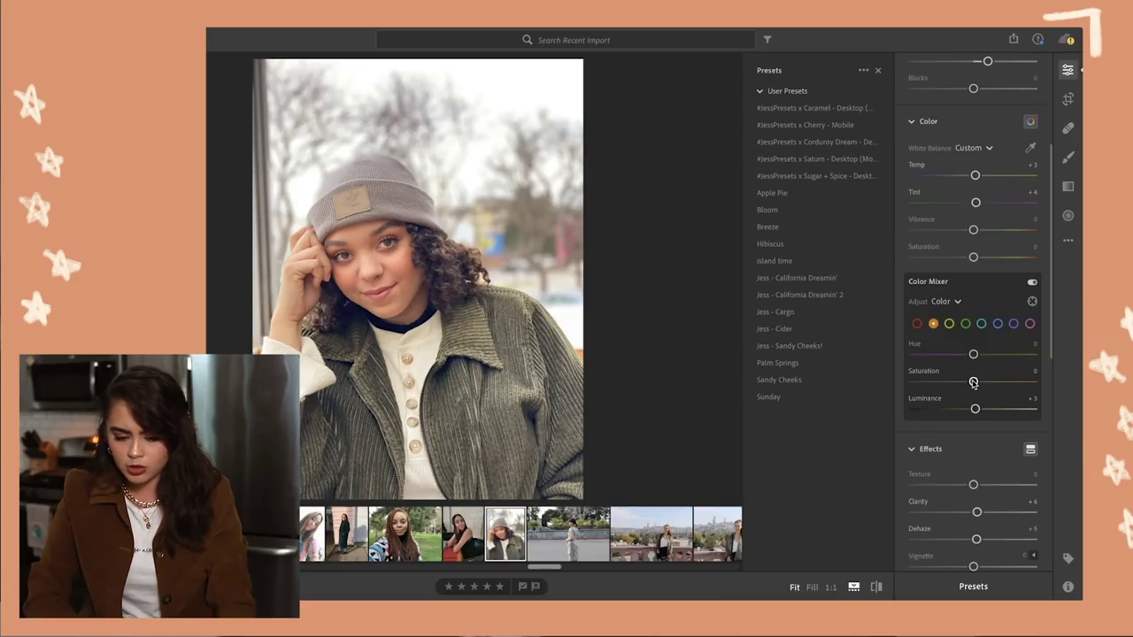
{"action": "left_click_drag", "start_coordinate": [973, 356], "coordinate": [976, 356]}
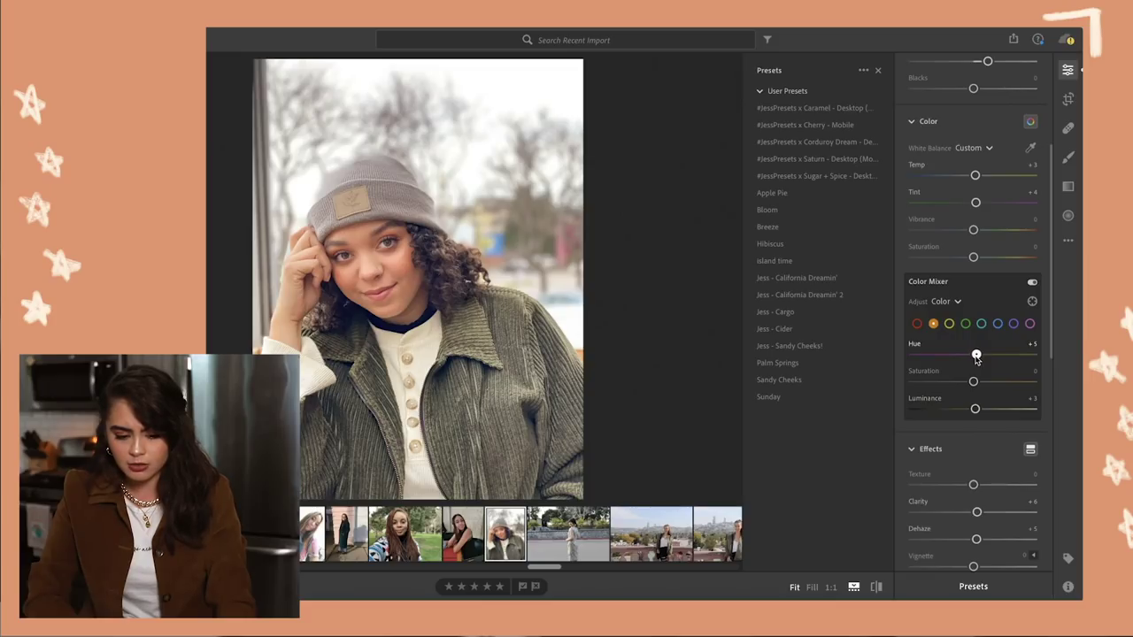
{"action": "left_click", "coordinate": [876, 587]}
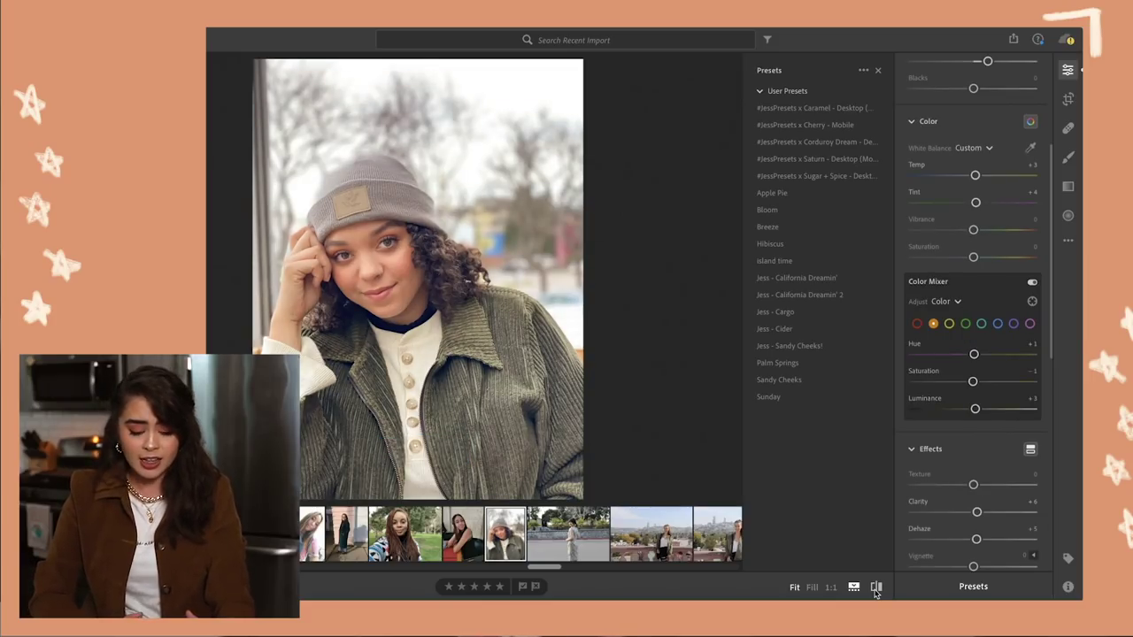
{"action": "key", "text": "backslash"}
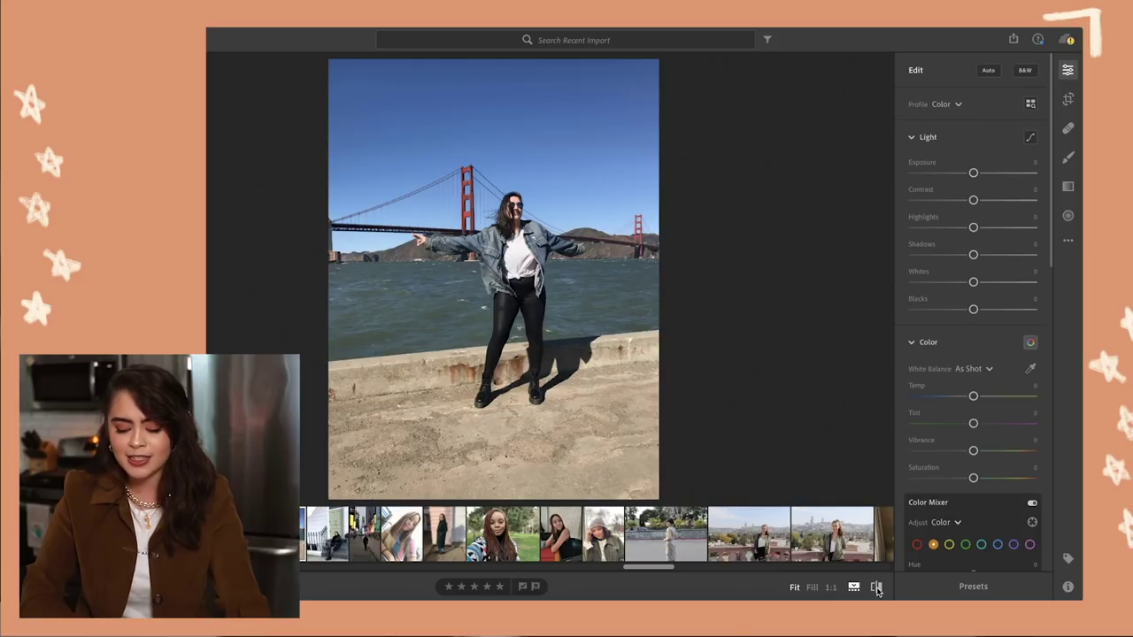
Try the Cherry mobile and Caramel presets, then apply Corduroy Dream to the bridge photo
{"action": "left_click", "coordinate": [973, 586]}
{"action": "left_click", "coordinate": [766, 123]}
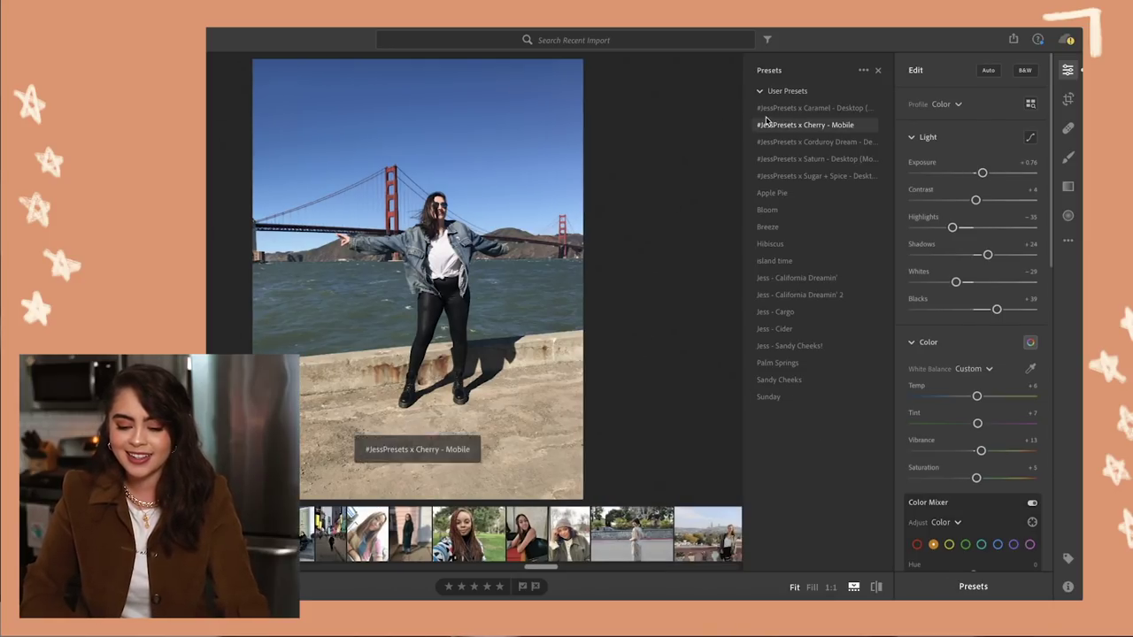
{"action": "left_click", "coordinate": [772, 110]}
{"action": "left_click", "coordinate": [794, 143]}
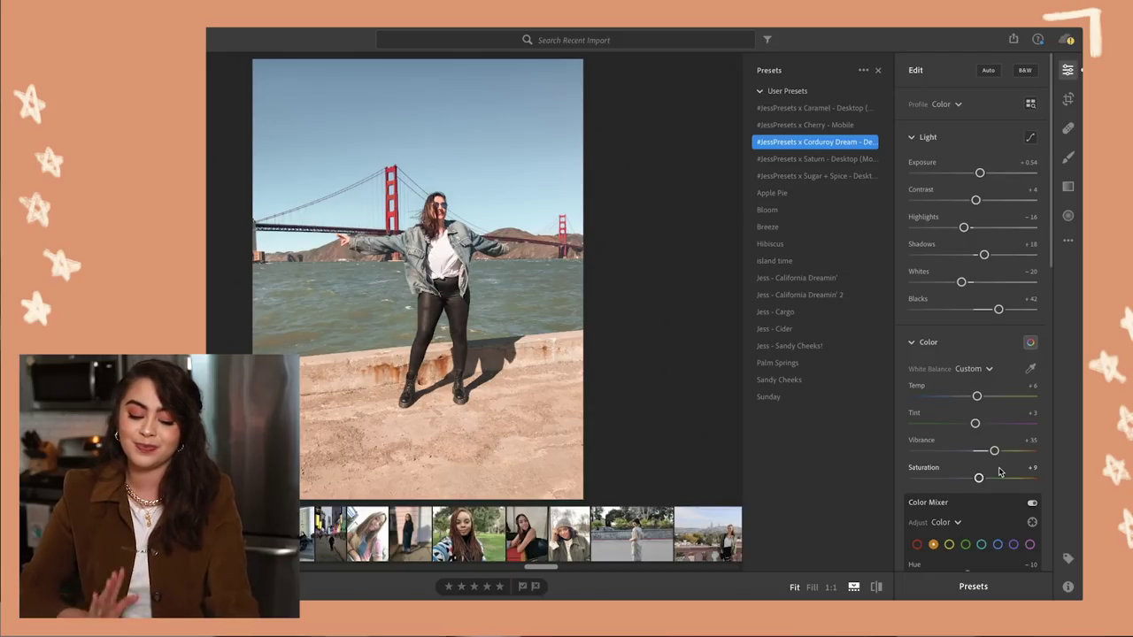
Undo the last temperature change and warm the photo slightly
{"action": "scroll", "coordinate": [983, 372], "scroll_direction": "down", "scroll_amount": 2}
{"action": "key", "text": "ctrl+z"}
{"action": "left_click", "coordinate": [979, 350]}
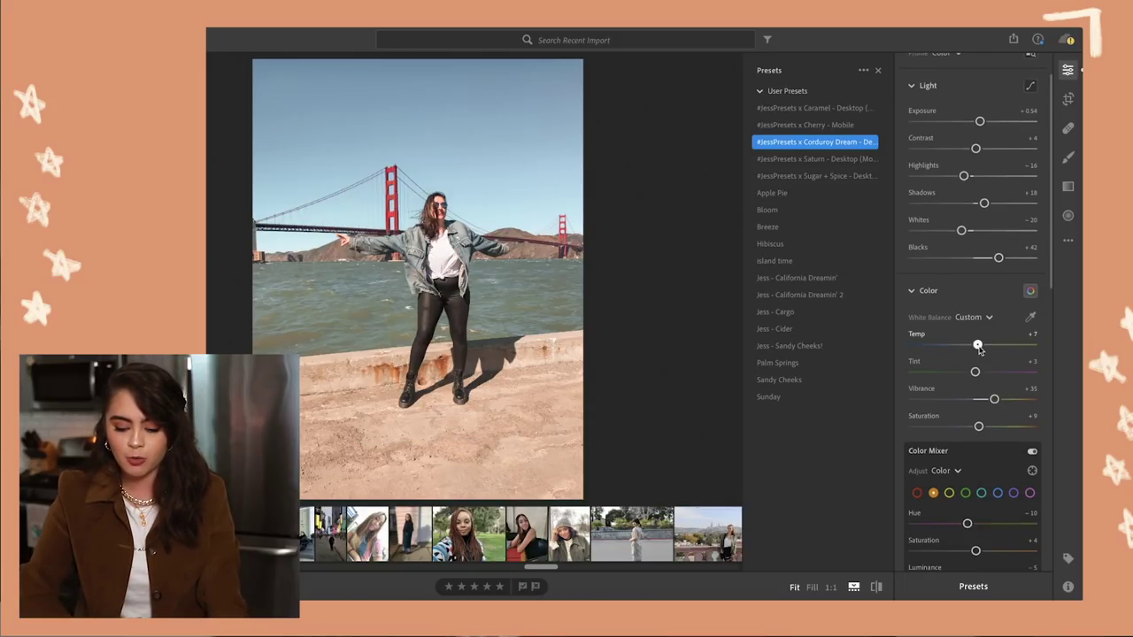
{"action": "left_click_drag", "start_coordinate": [979, 350], "coordinate": [981, 352]}
{"action": "scroll", "coordinate": [981, 352], "scroll_direction": "down", "scroll_amount": 3}
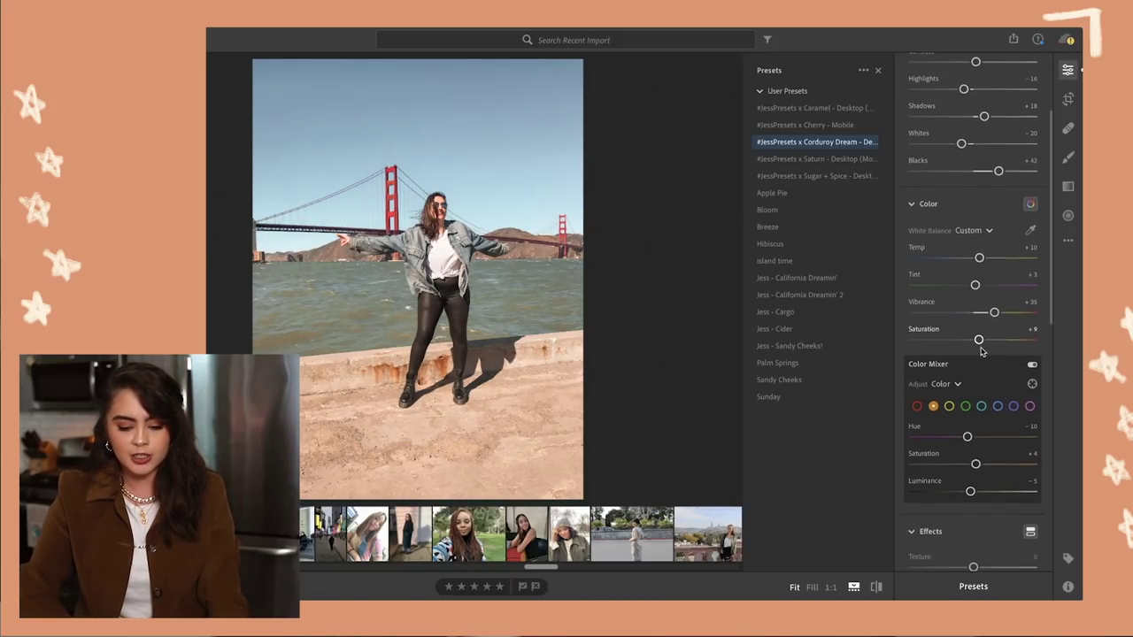
Lower the blue Hue and Saturation, then sample the water with the targeted-adjustment tool
{"action": "left_click", "coordinate": [997, 404]}
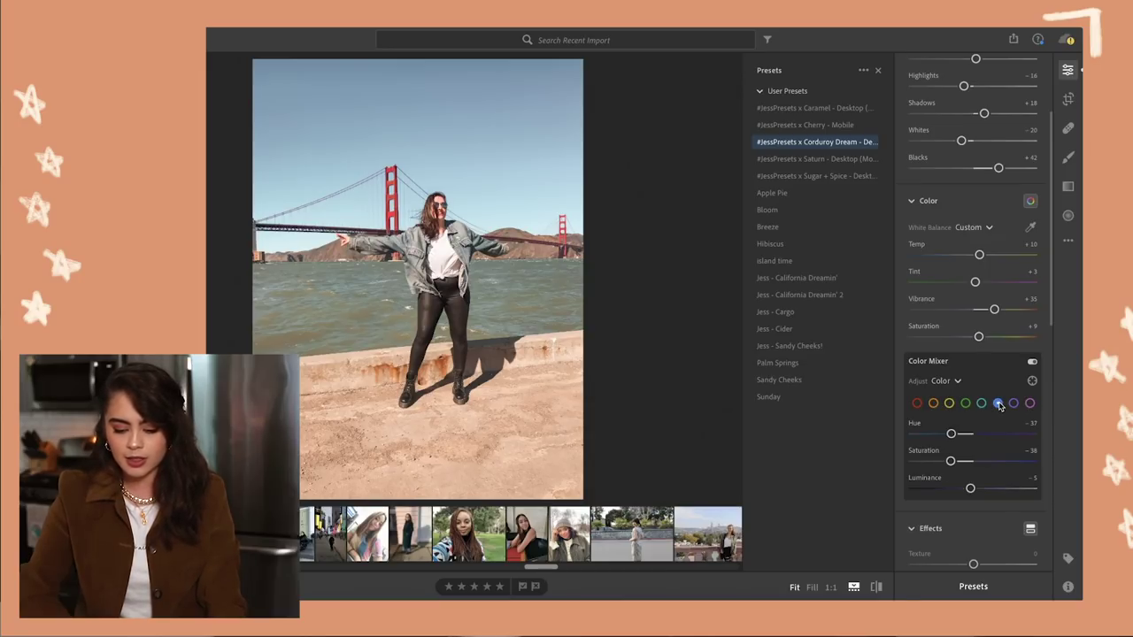
{"action": "left_click_drag", "start_coordinate": [951, 434], "coordinate": [945, 434]}
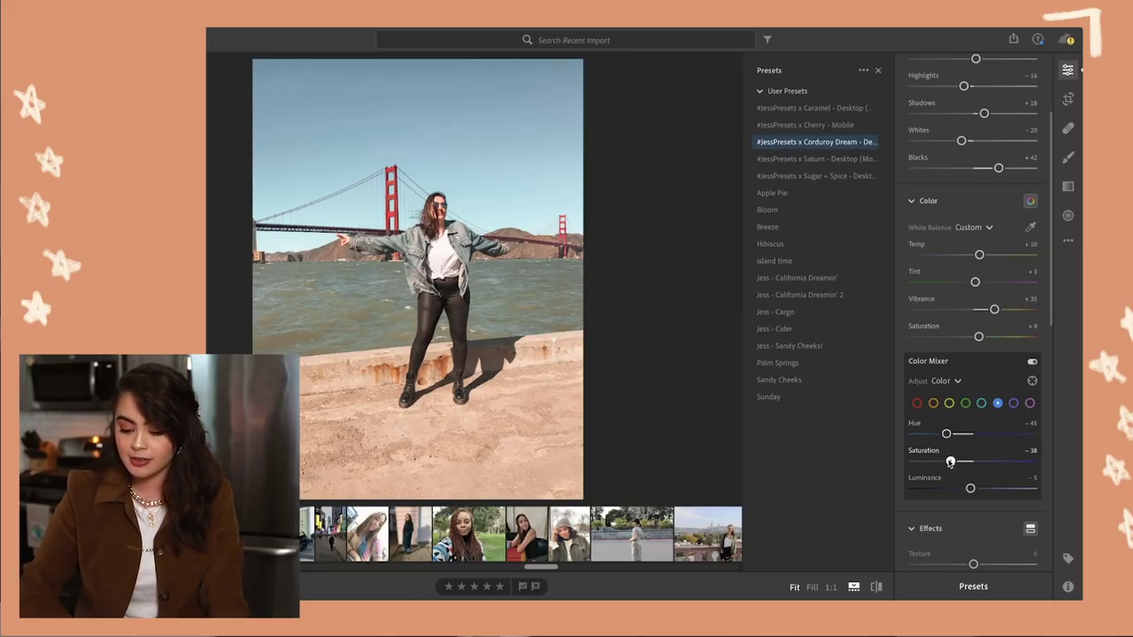
{"action": "left_click_drag", "start_coordinate": [950, 462], "coordinate": [944, 462]}
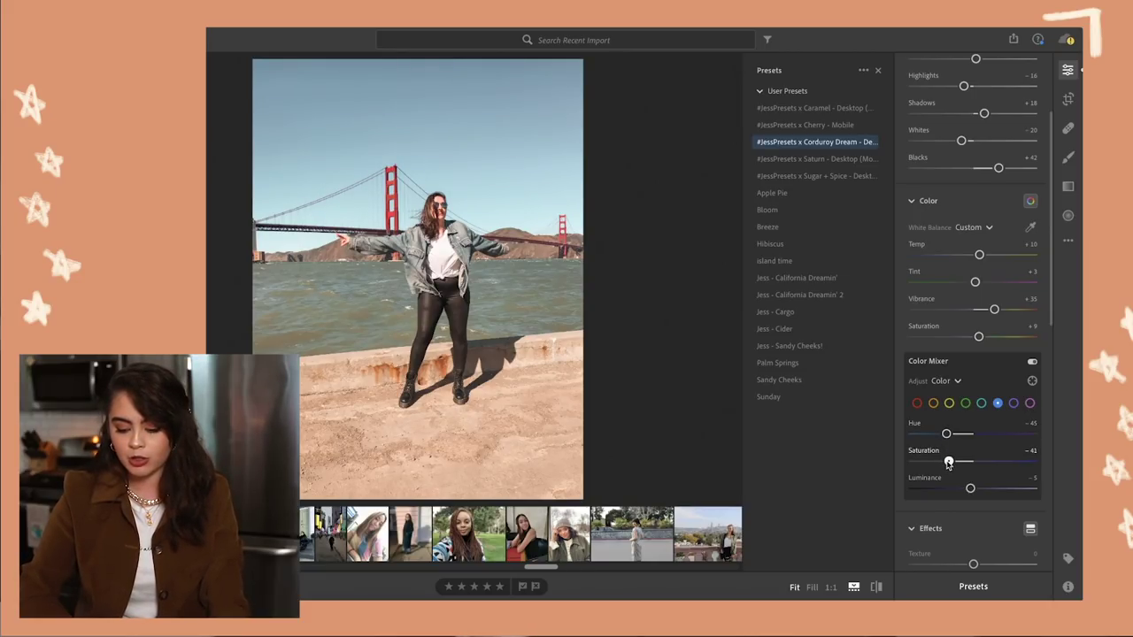
{"action": "left_click", "coordinate": [966, 403]}
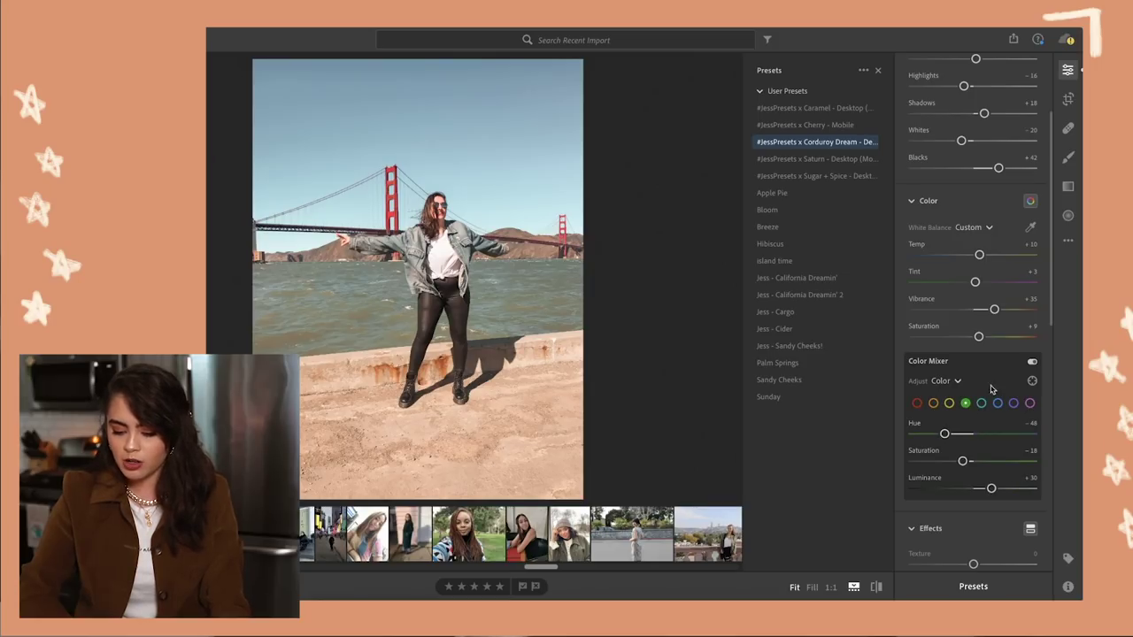
{"action": "left_click", "coordinate": [1032, 380]}
{"action": "left_click", "coordinate": [519, 285]}
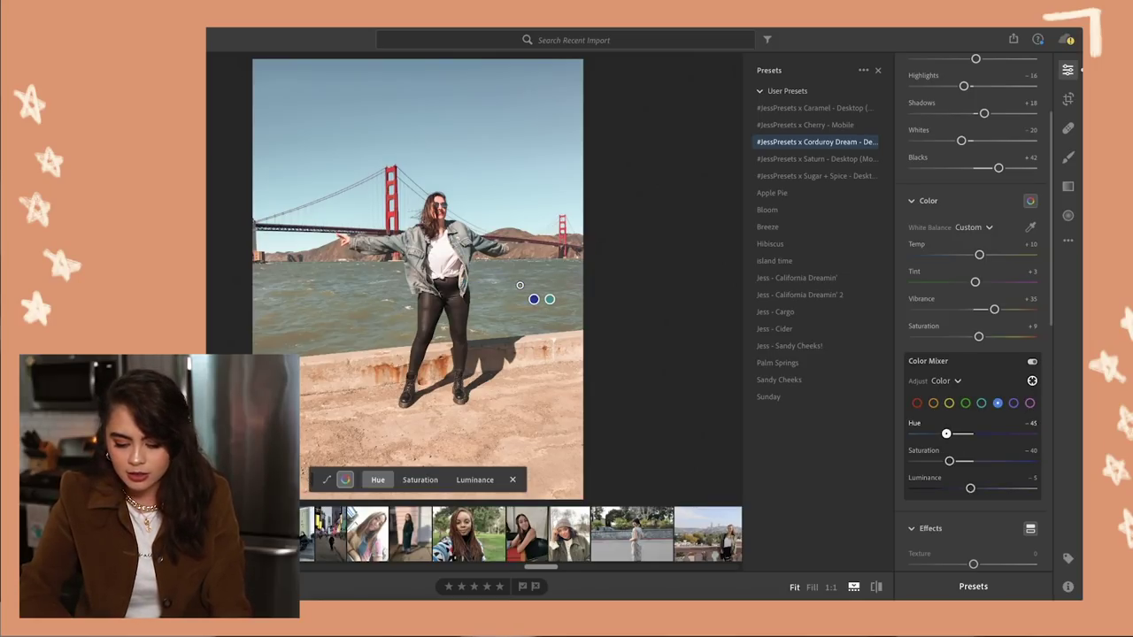
{"action": "left_click", "coordinate": [520, 285]}
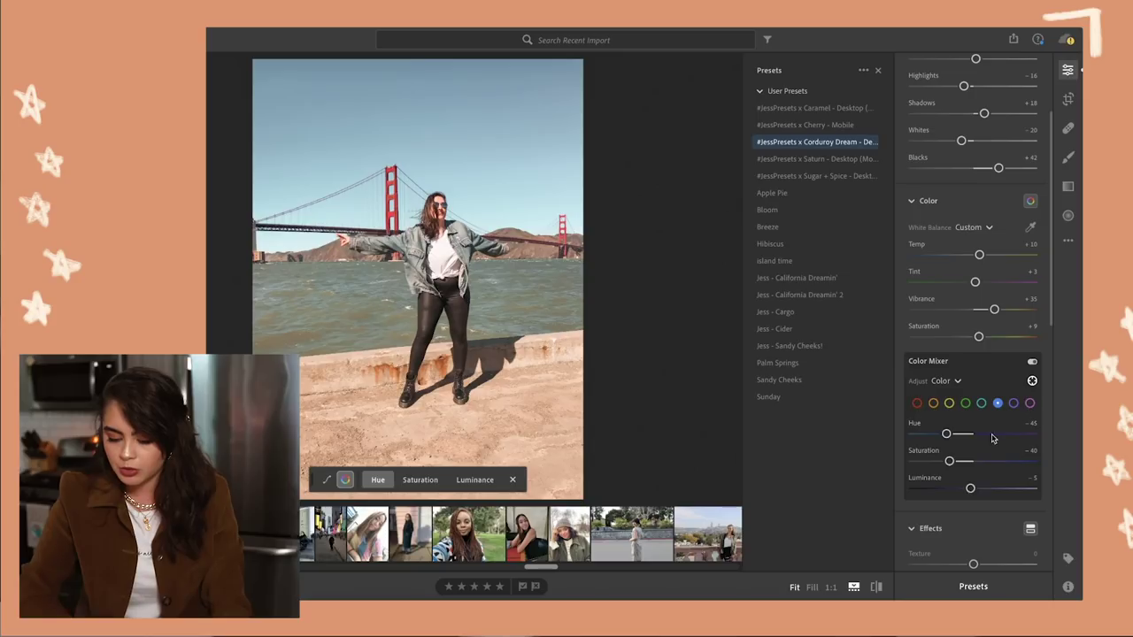
Swing the blue hue through its range, settling at about −43 with saturation −44
{"action": "left_click_drag", "start_coordinate": [956, 435], "coordinate": [1033, 434]}
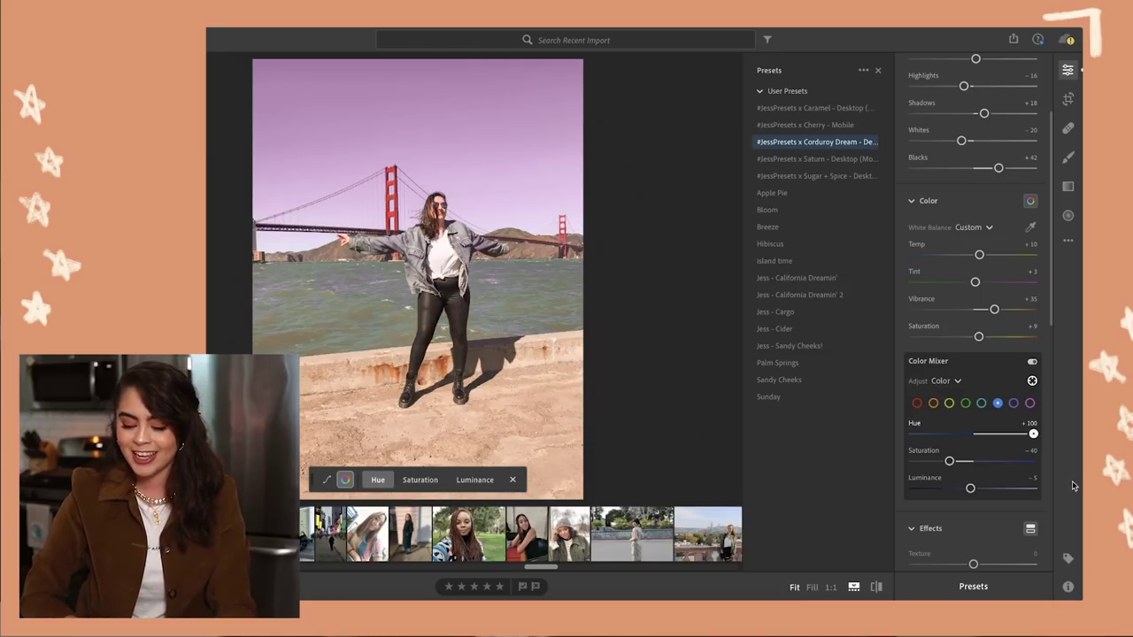
{"action": "left_click_drag", "start_coordinate": [1032, 434], "coordinate": [913, 433]}
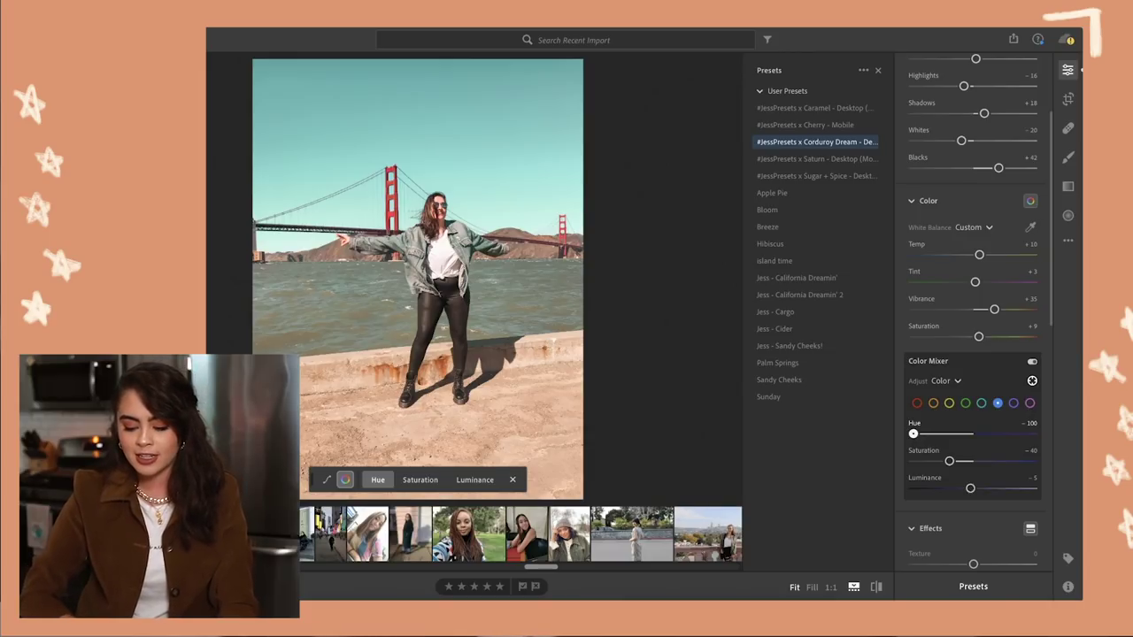
{"action": "left_click_drag", "start_coordinate": [914, 434], "coordinate": [947, 441]}
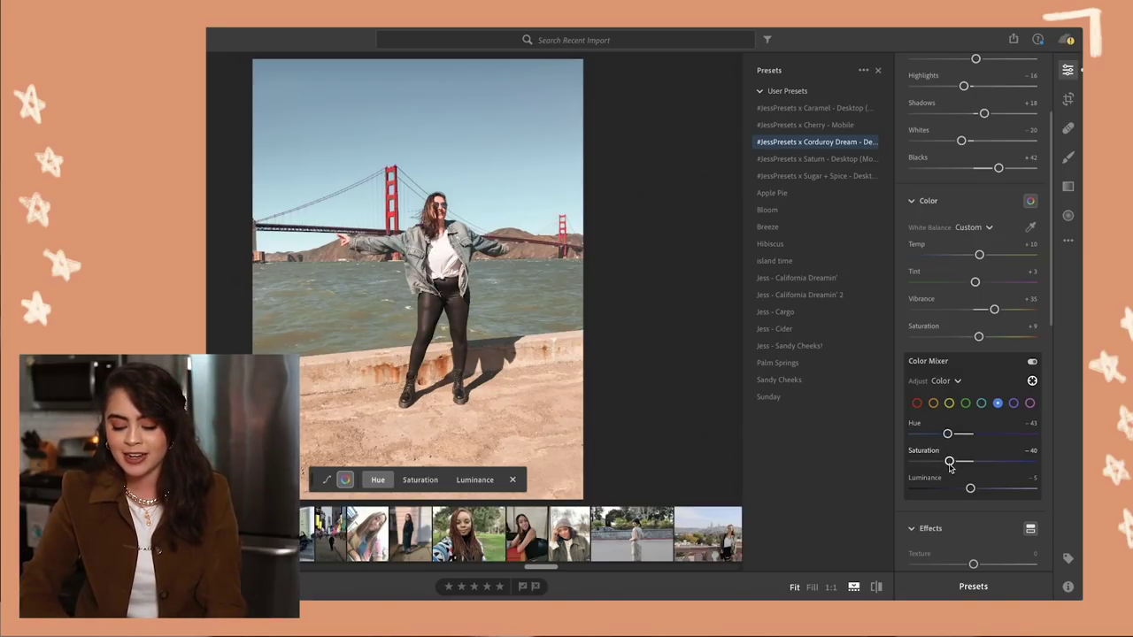
{"action": "left_click_drag", "start_coordinate": [946, 467], "coordinate": [947, 468]}
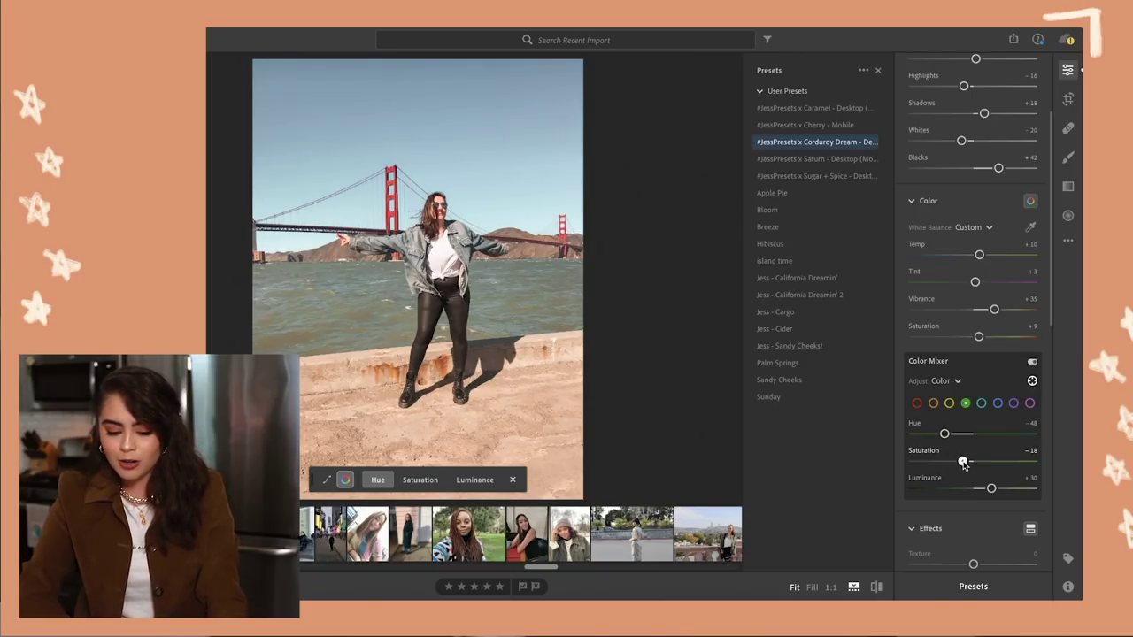
Shift the green Hue to +58, discarding a trial maximum green saturation
{"action": "left_click_drag", "start_coordinate": [963, 464], "coordinate": [1033, 461]}
{"action": "key", "text": "ctrl+z"}
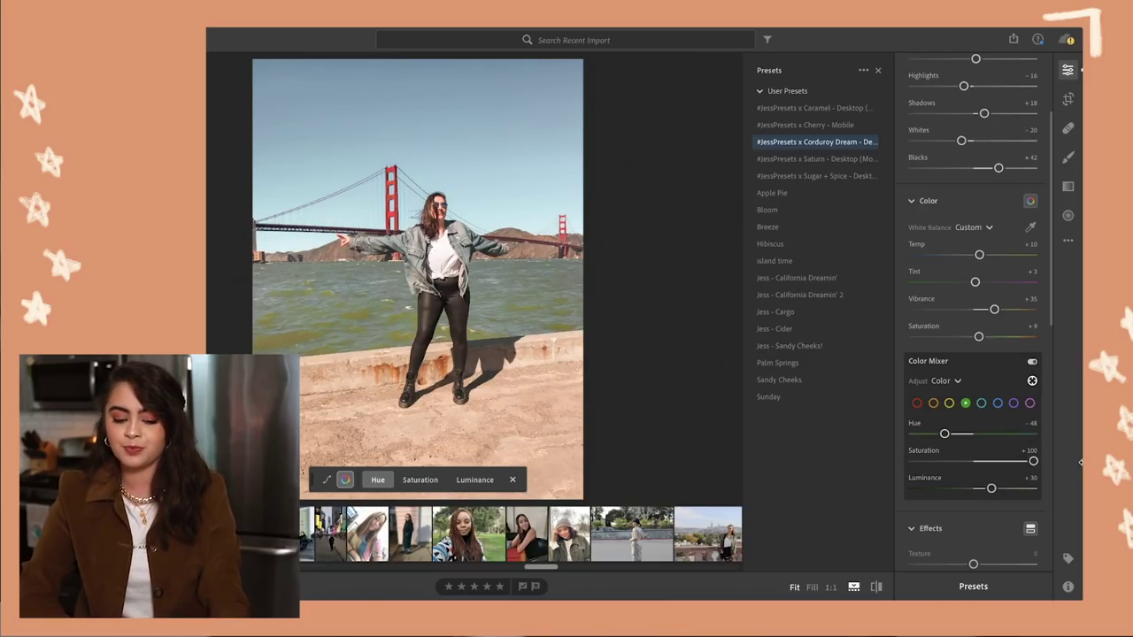
{"action": "left_click_drag", "start_coordinate": [945, 433], "coordinate": [1007, 450]}
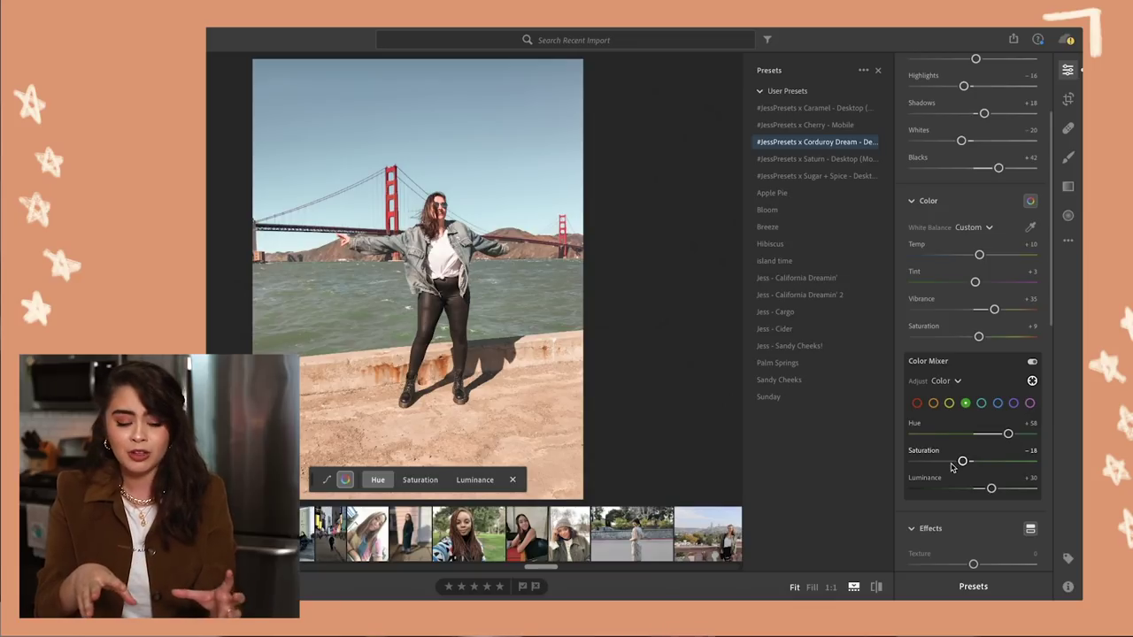
{"action": "mouse_move", "coordinate": [963, 462]}
{"action": "left_mouse_down"}
{"action": "mouse_move", "coordinate": [996, 462]}
{"action": "mouse_move", "coordinate": [977, 470]}
{"action": "left_mouse_up"}
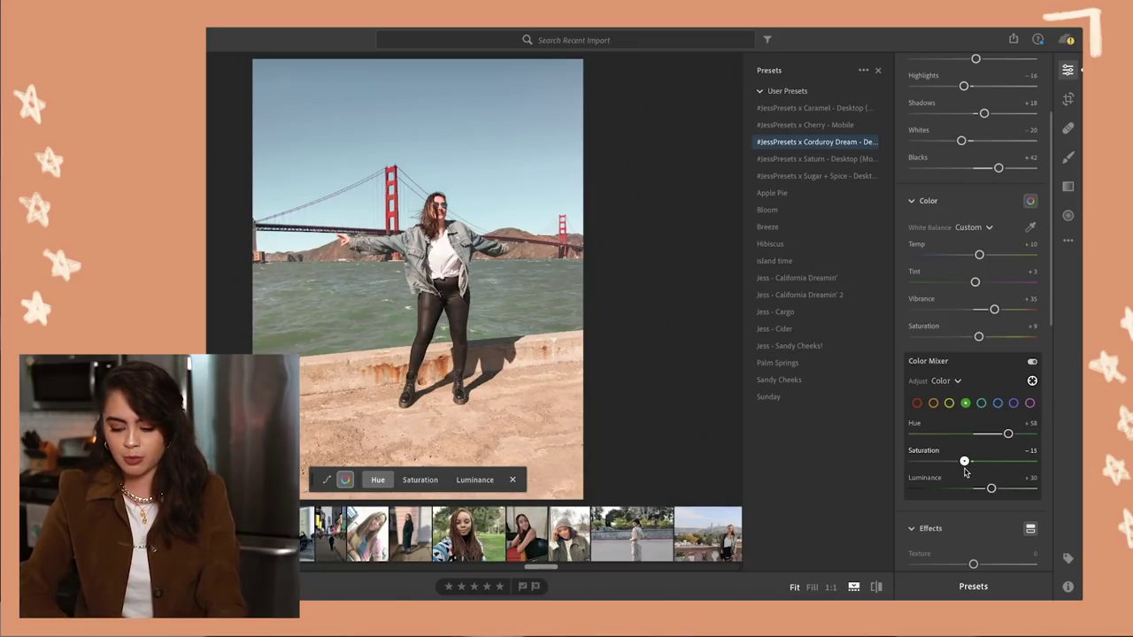
{"action": "left_click", "coordinate": [997, 403]}
{"action": "left_click", "coordinate": [949, 403]}
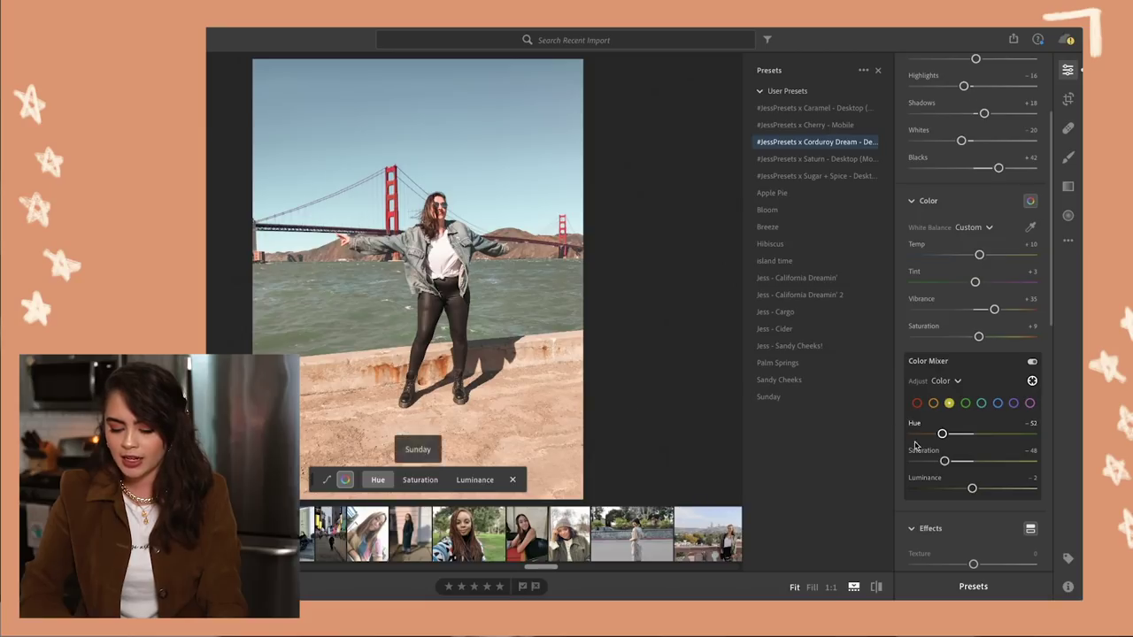
Desaturate the yellows to −100, try Sandy Cheeks, and raise yellow Luminance to +24
{"action": "left_click_drag", "start_coordinate": [944, 461], "coordinate": [861, 480]}
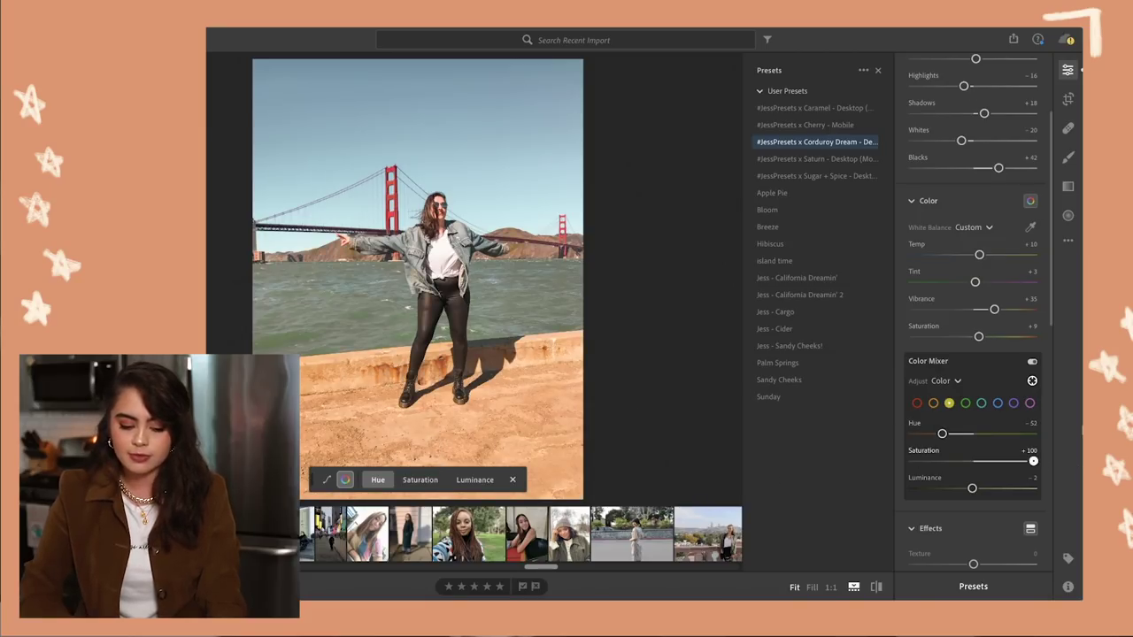
{"action": "left_click_drag", "start_coordinate": [913, 461], "coordinate": [873, 434]}
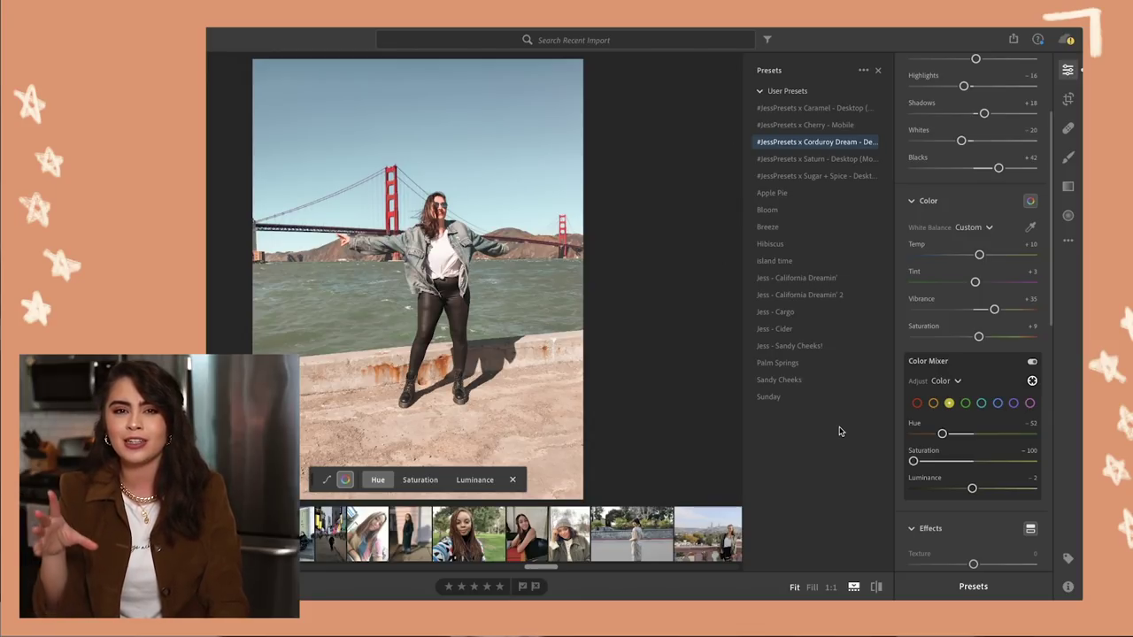
{"action": "key", "text": "ctrl+z"}
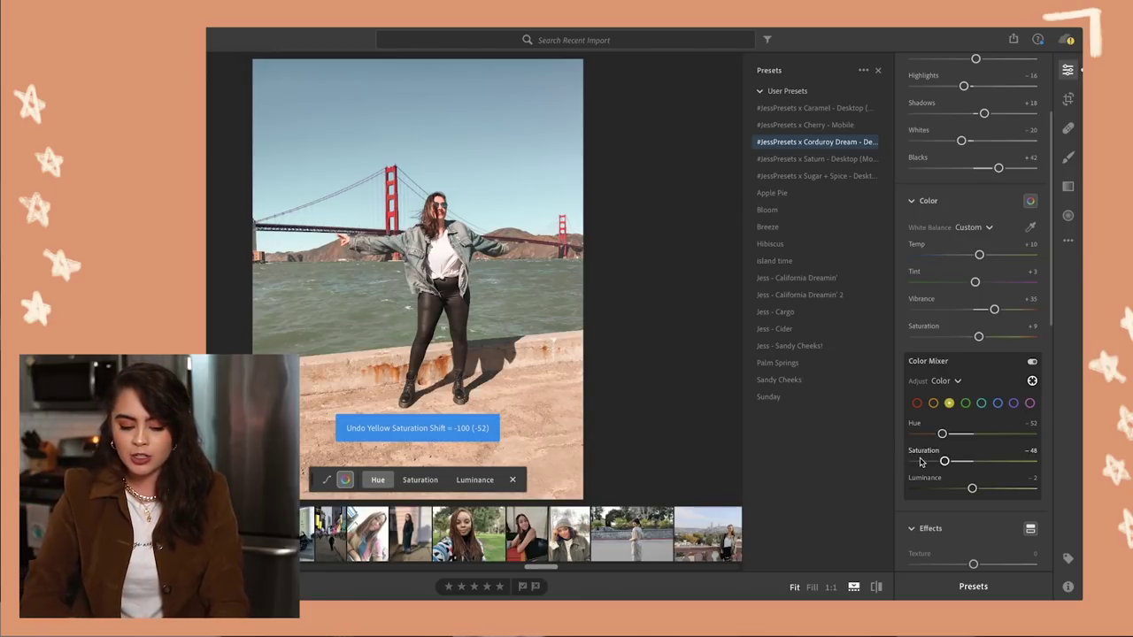
{"action": "left_click_drag", "start_coordinate": [944, 462], "coordinate": [772, 436]}
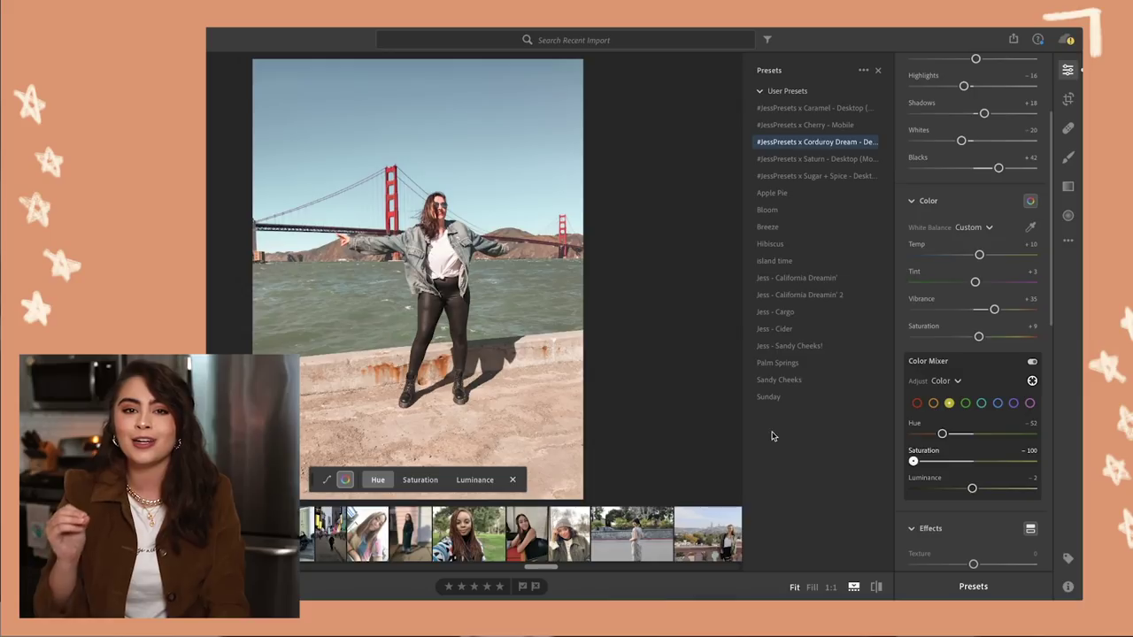
{"action": "double_click", "coordinate": [914, 461]}
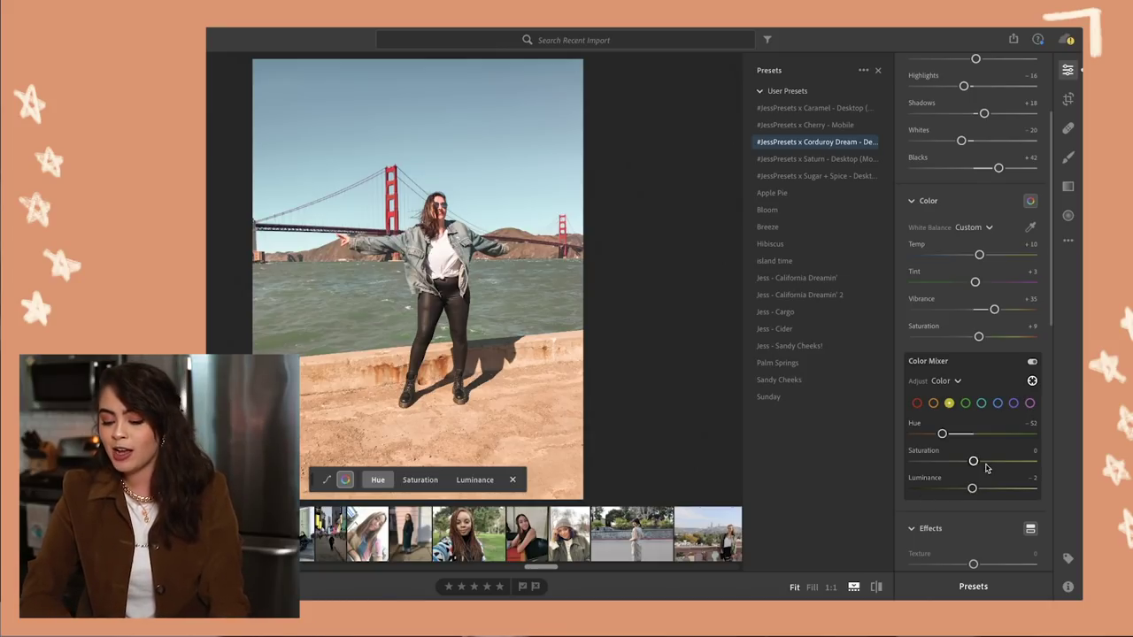
{"action": "left_click_drag", "start_coordinate": [972, 461], "coordinate": [907, 462]}
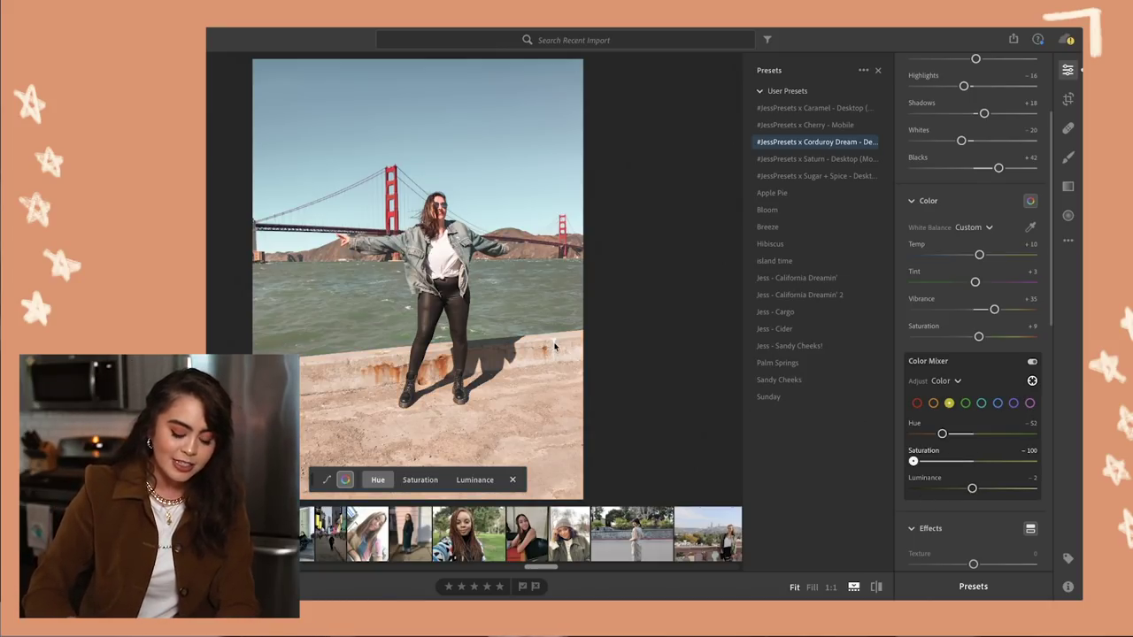
{"action": "left_click", "coordinate": [779, 379]}
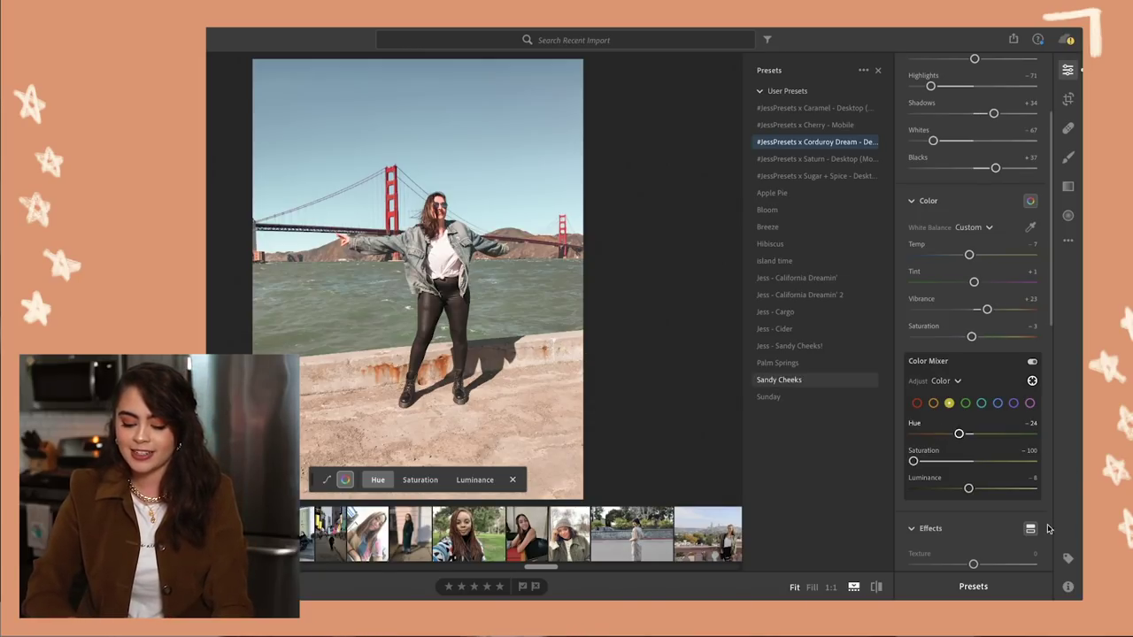
{"action": "left_click_drag", "start_coordinate": [973, 489], "coordinate": [990, 492]}
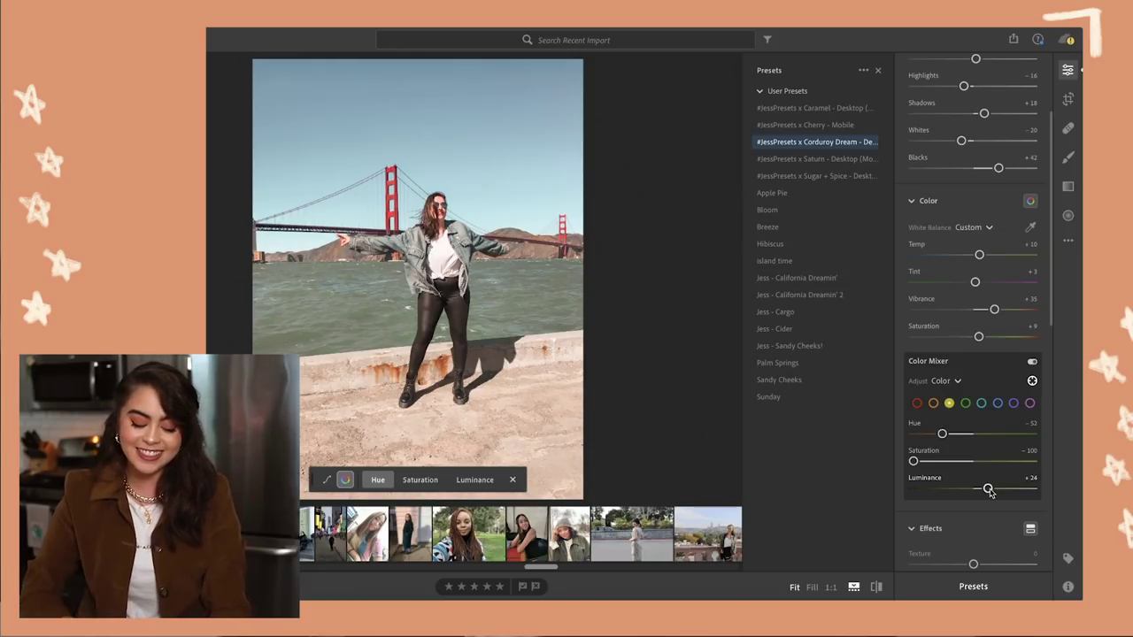
Set the reds to Hue +4 and Saturation +28, and set Grain to 25
{"action": "scroll", "coordinate": [973, 461], "scroll_direction": "up", "scroll_amount": 1}
{"action": "left_click", "coordinate": [917, 416]}
{"action": "left_click_drag", "start_coordinate": [960, 449], "coordinate": [975, 456]}
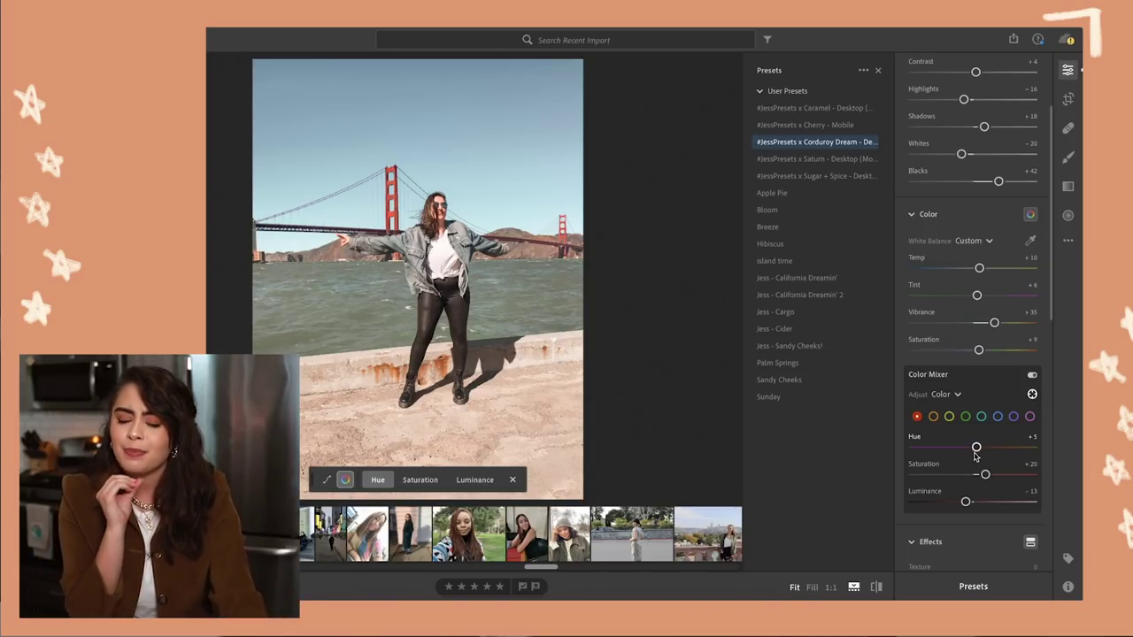
{"action": "scroll", "coordinate": [975, 455], "scroll_direction": "down", "scroll_amount": 5}
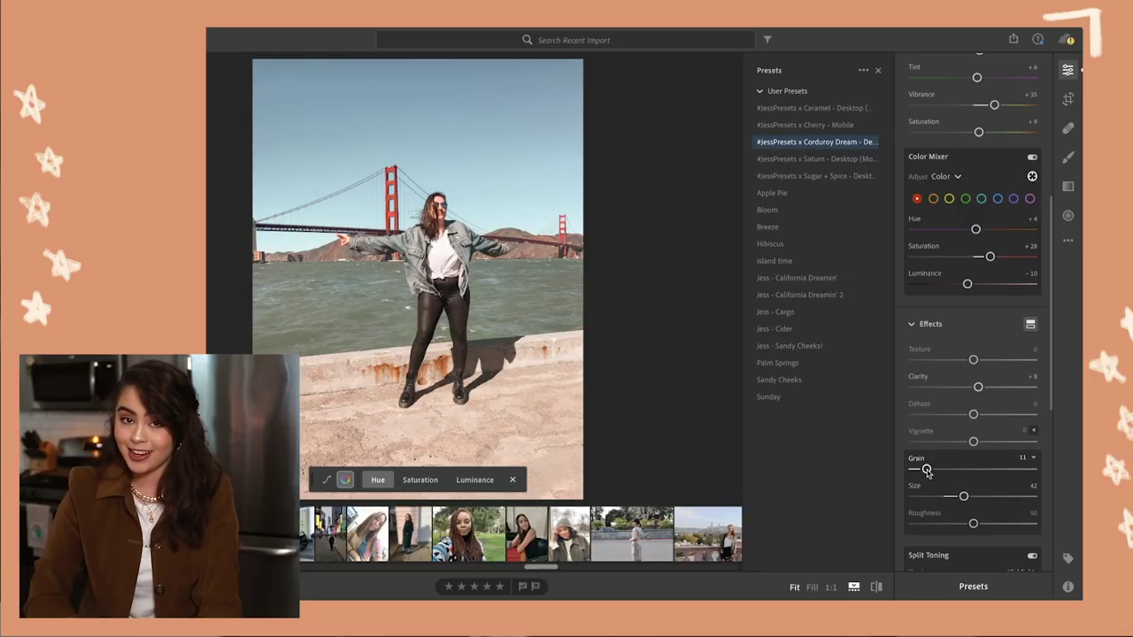
{"action": "left_click_drag", "start_coordinate": [927, 470], "coordinate": [969, 455]}
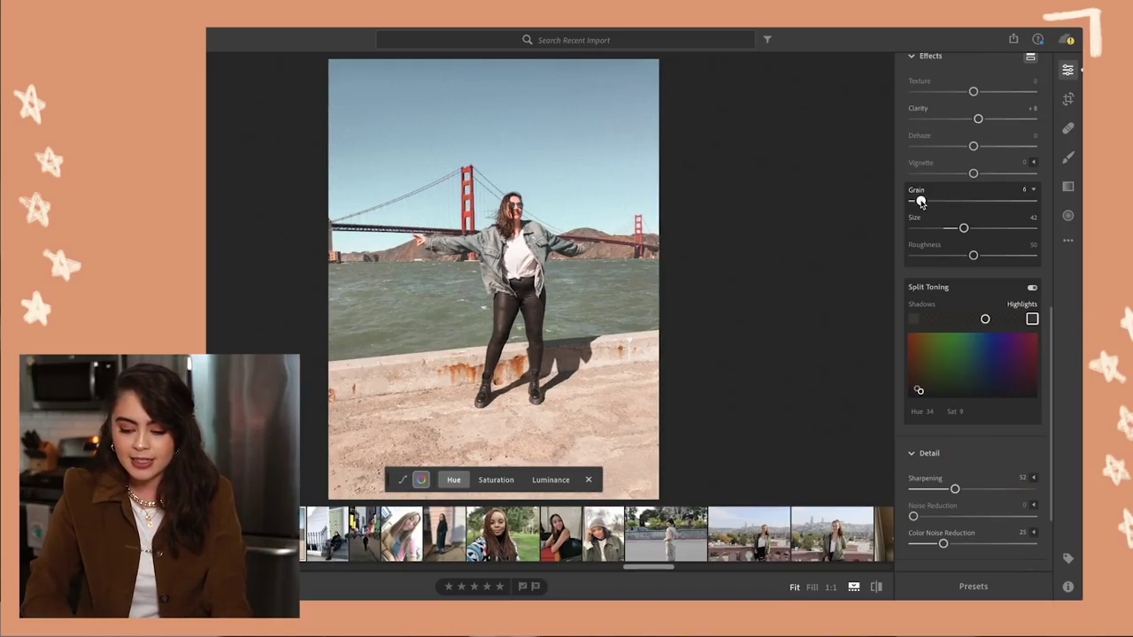
{"action": "left_click_drag", "start_coordinate": [918, 198], "coordinate": [1033, 202]}
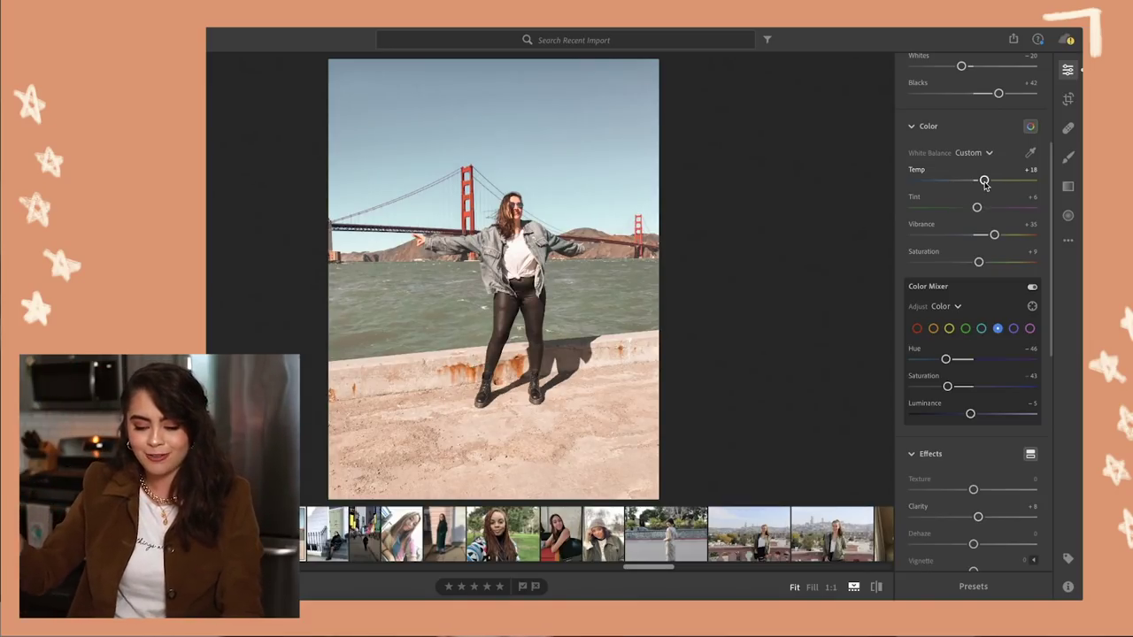
{"action": "scroll", "coordinate": [985, 182], "scroll_direction": "up", "scroll_amount": 3}
{"action": "left_click", "coordinate": [1068, 99]}
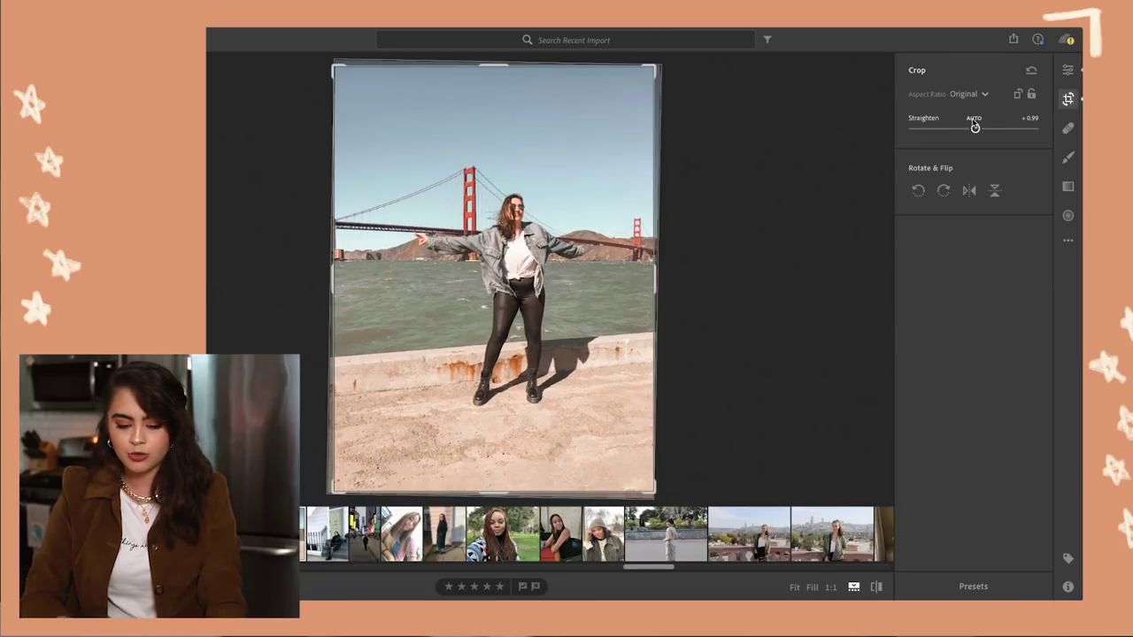
{"action": "key", "text": "e"}
{"action": "left_click", "coordinate": [876, 587]}
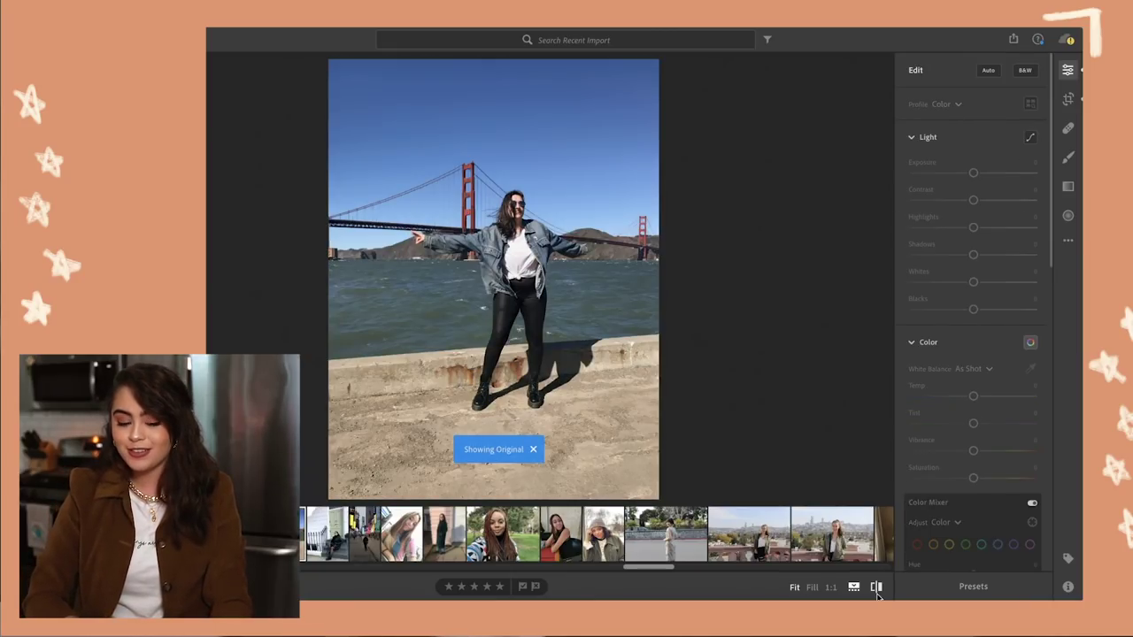
{"action": "left_click", "coordinate": [876, 588]}
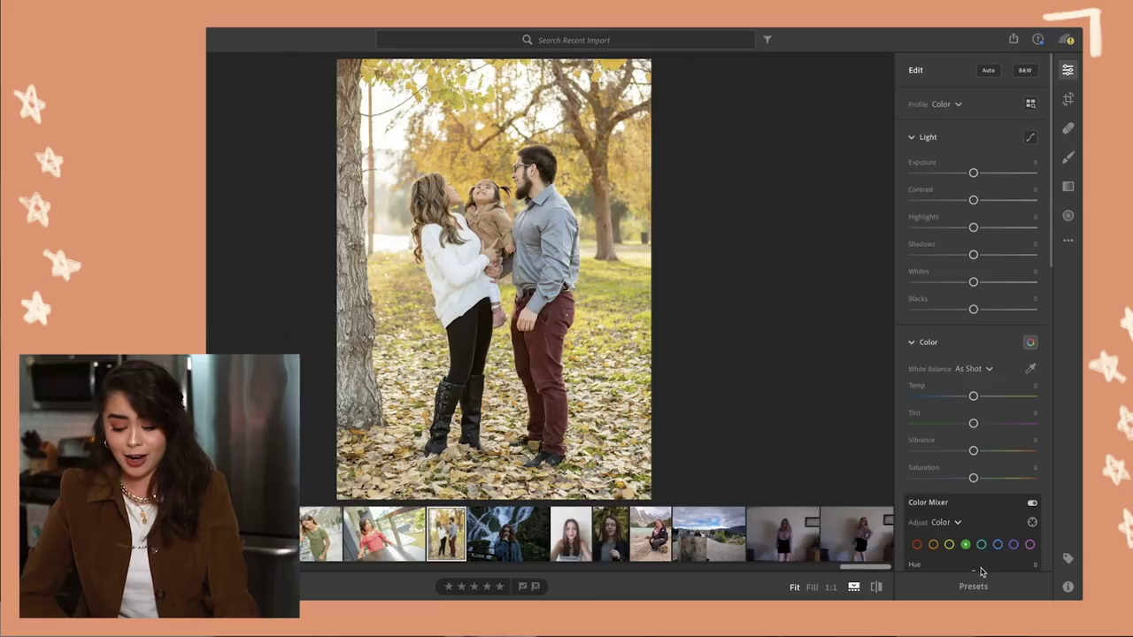
Try the Caramel preset, then apply Sugar + Spice to the autumn family photo
{"action": "left_click", "coordinate": [974, 587]}
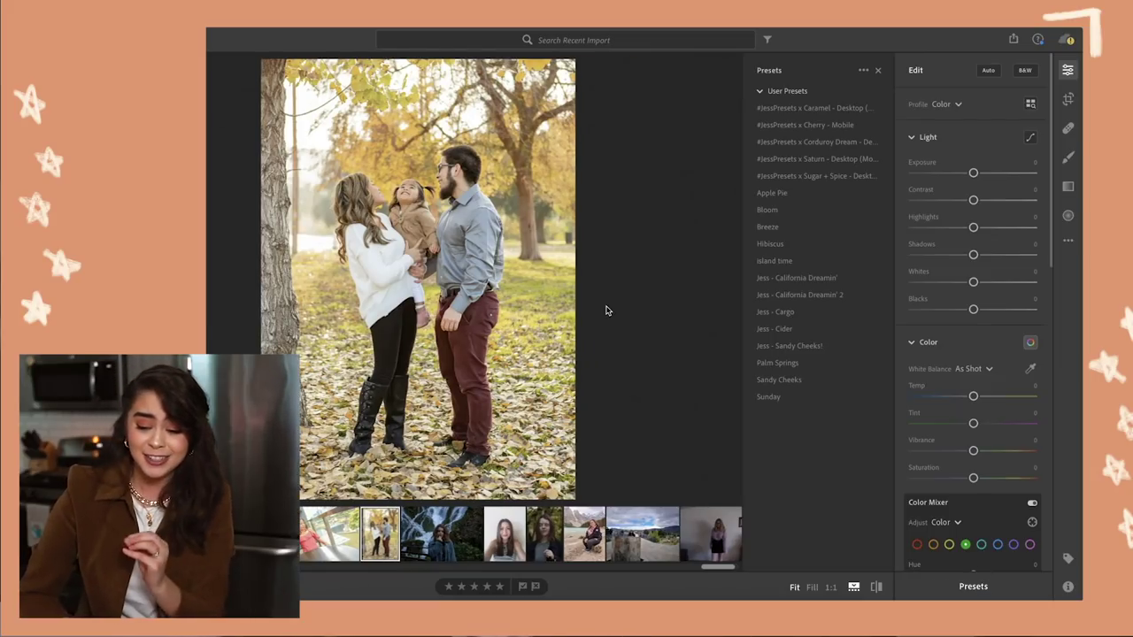
{"action": "left_click", "coordinate": [792, 108]}
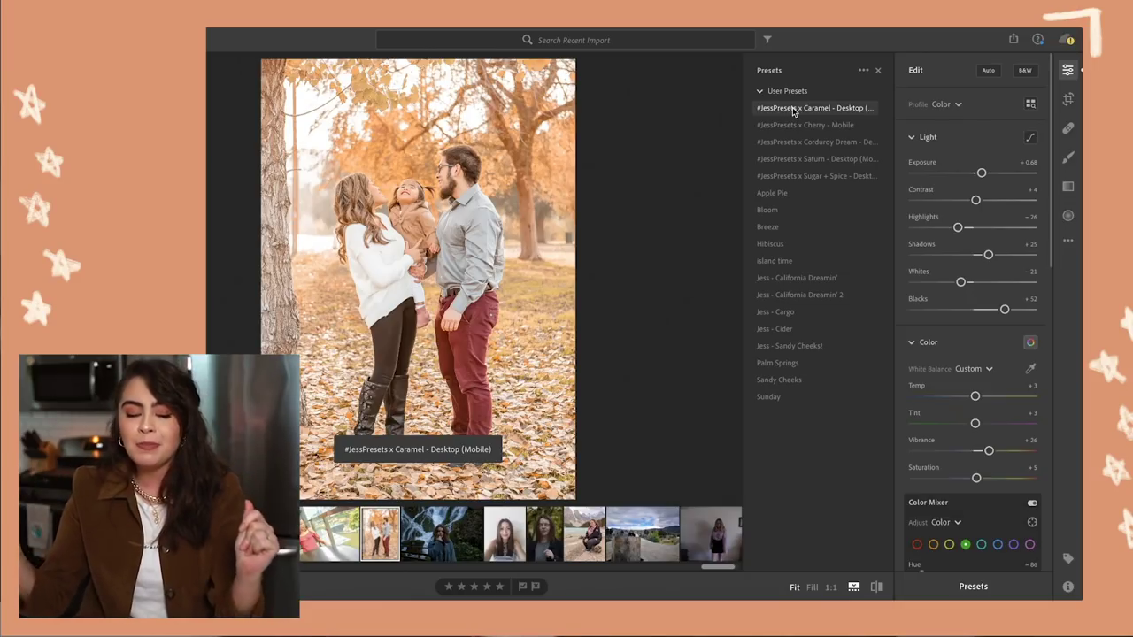
{"action": "left_click", "coordinate": [793, 175]}
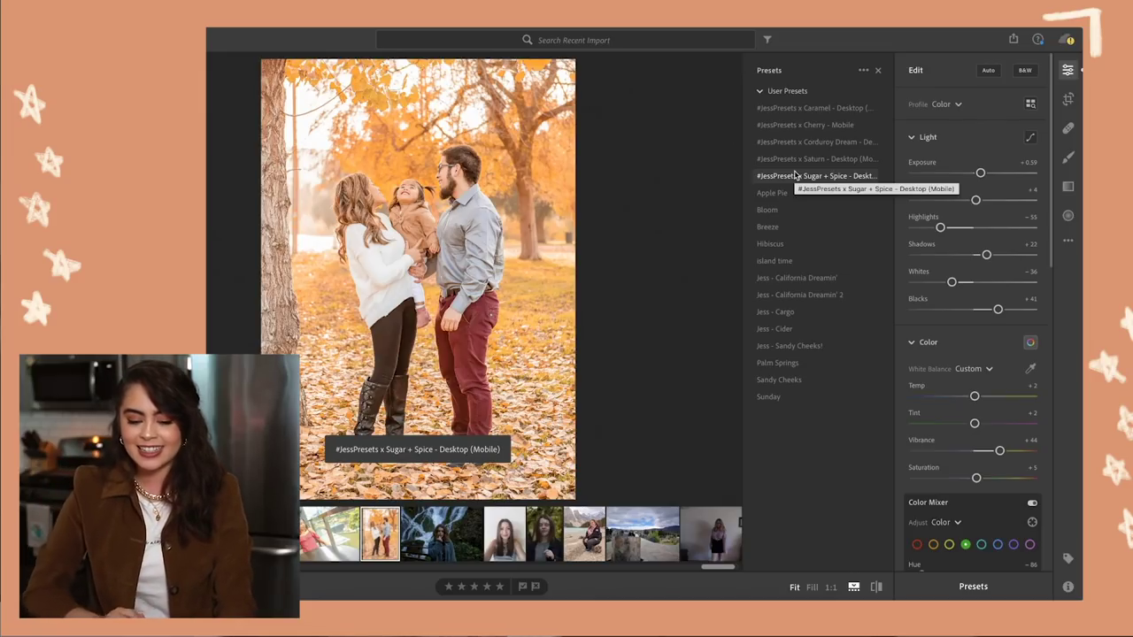
{"action": "left_click", "coordinate": [794, 175]}
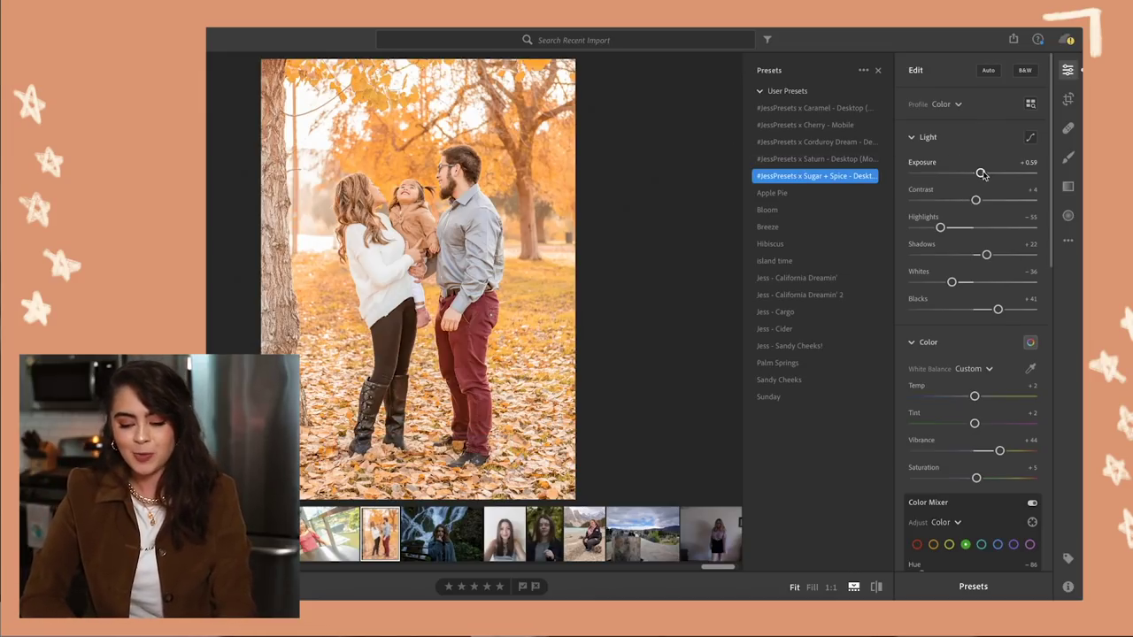
Lower Exposure to +0.18 and set Contrast +8 and Blacks +13, undoing an extreme blacks change
{"action": "left_click_drag", "start_coordinate": [981, 174], "coordinate": [979, 174]}
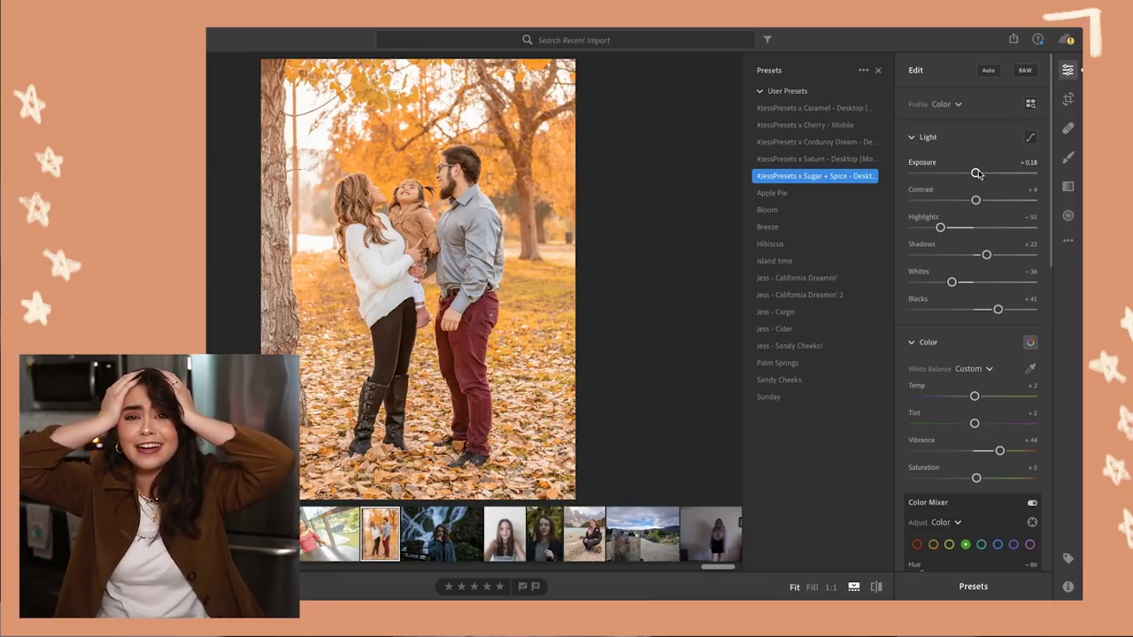
{"action": "scroll", "coordinate": [982, 204], "scroll_direction": "down", "scroll_amount": 2}
{"action": "left_click_drag", "start_coordinate": [997, 212], "coordinate": [985, 212]}
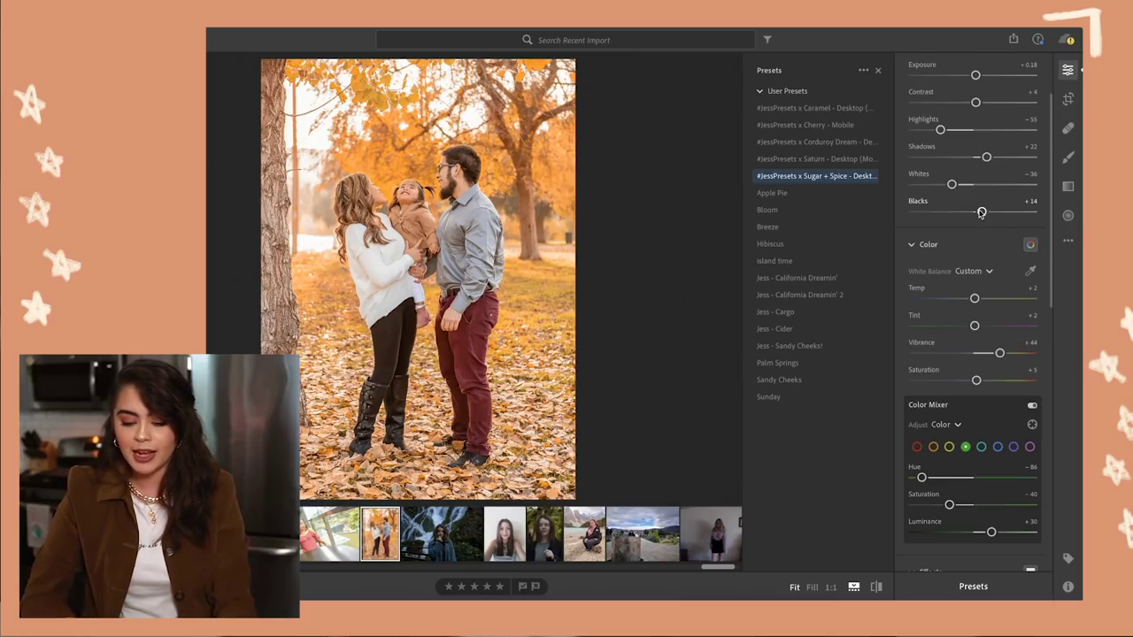
{"action": "left_click_drag", "start_coordinate": [980, 213], "coordinate": [1033, 212]}
{"action": "key", "text": "ctrl+z"}
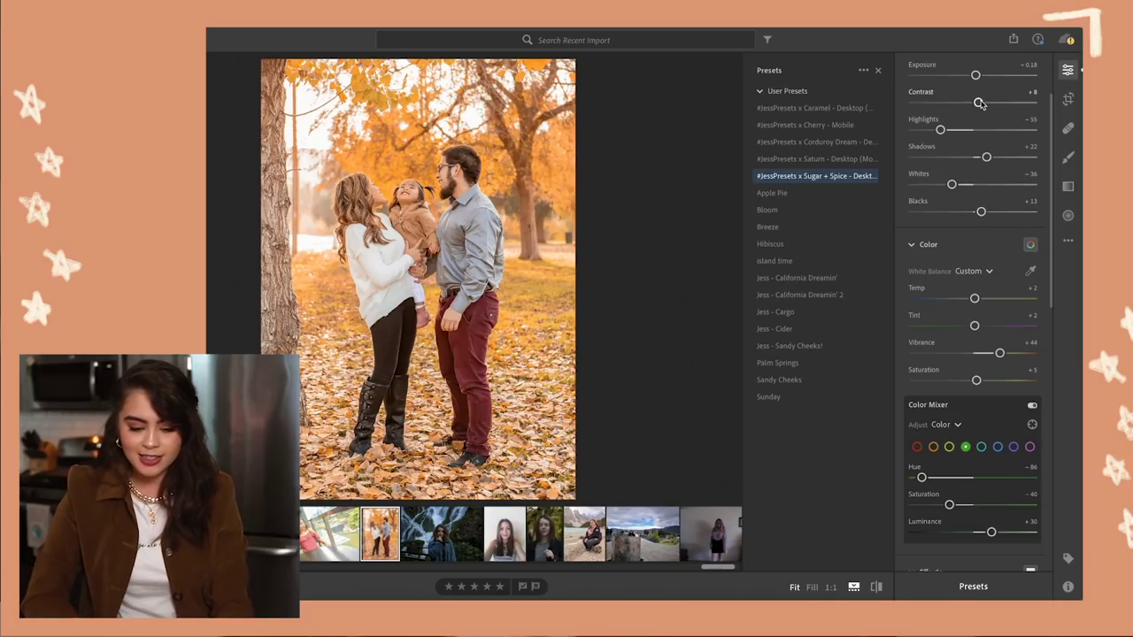
{"action": "scroll", "coordinate": [984, 106], "scroll_direction": "down", "scroll_amount": 1}
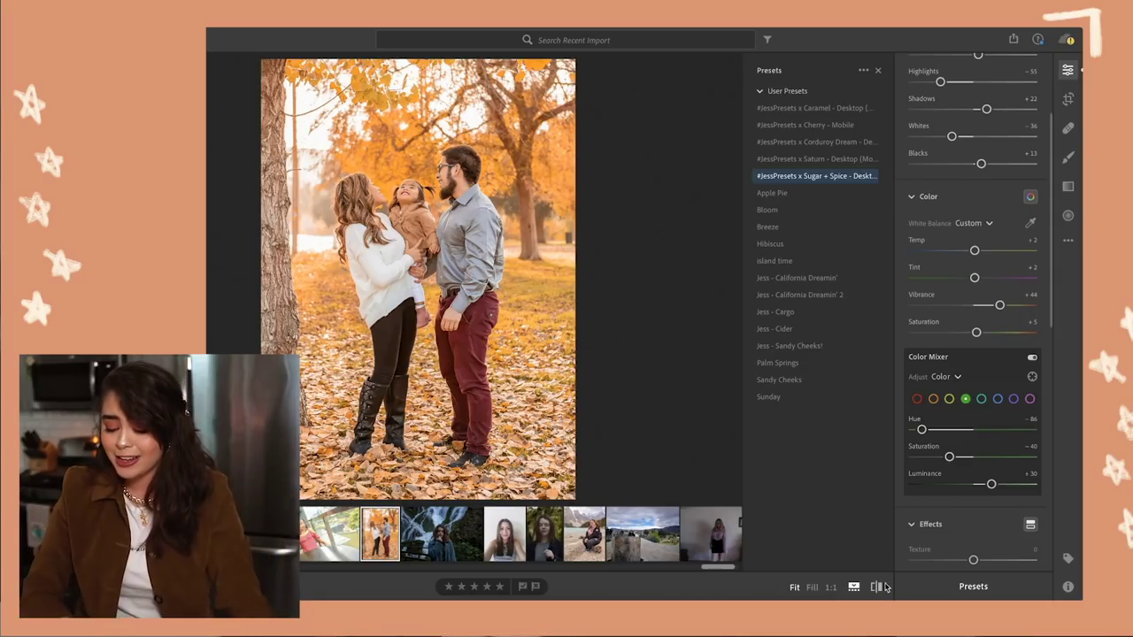
{"action": "scroll", "coordinate": [948, 534], "scroll_direction": "down", "scroll_amount": 3}
{"action": "left_click", "coordinate": [949, 249]}
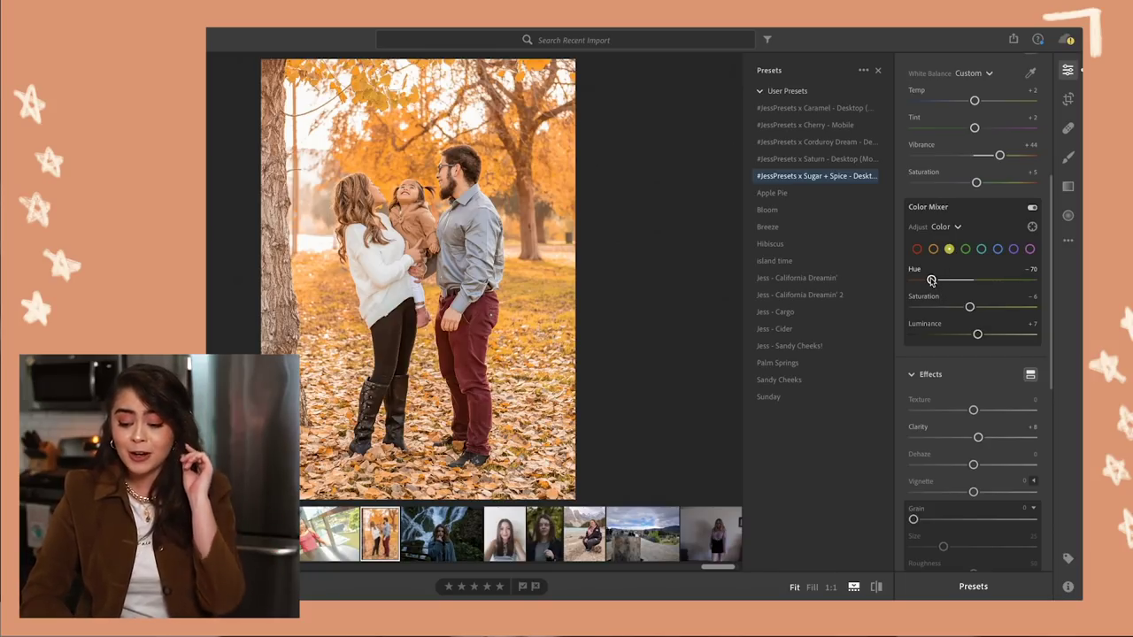
Drag the Color Mixer yellow Hue to about -68 so the autumn leaves turn orange
{"action": "left_click_drag", "start_coordinate": [931, 282], "coordinate": [971, 281]}
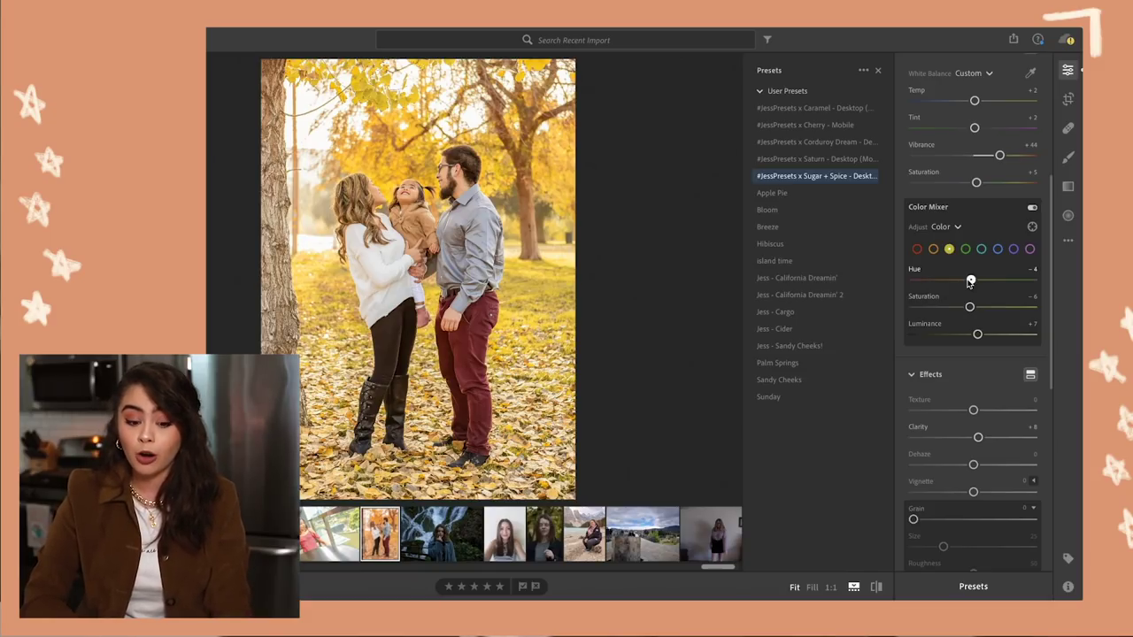
{"action": "left_click_drag", "start_coordinate": [971, 282], "coordinate": [1001, 285]}
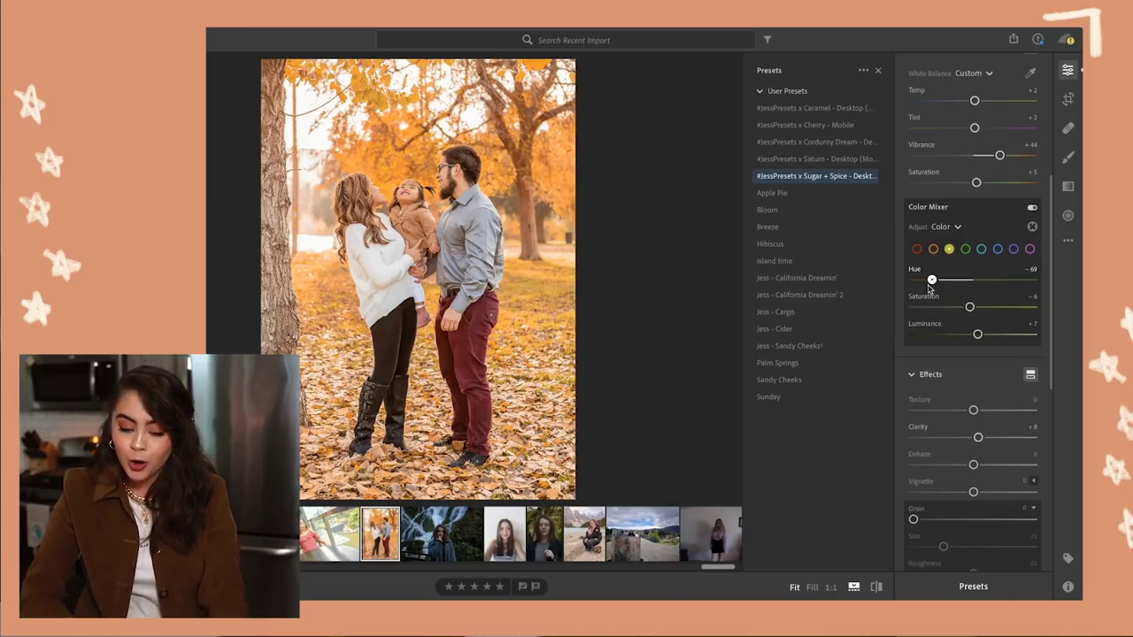
{"action": "scroll", "coordinate": [929, 287], "scroll_direction": "up", "scroll_amount": 3}
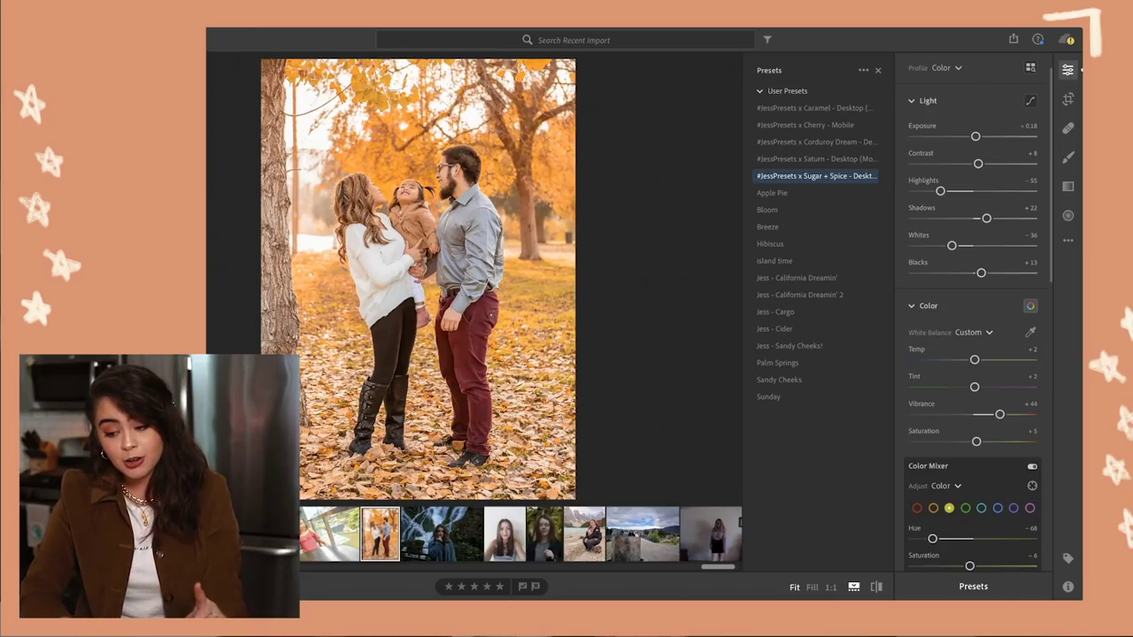
Auto-straighten the family photo in Crop and commit the change
{"action": "left_click", "coordinate": [1067, 99]}
{"action": "left_click", "coordinate": [973, 118]}
{"action": "key", "text": "e"}
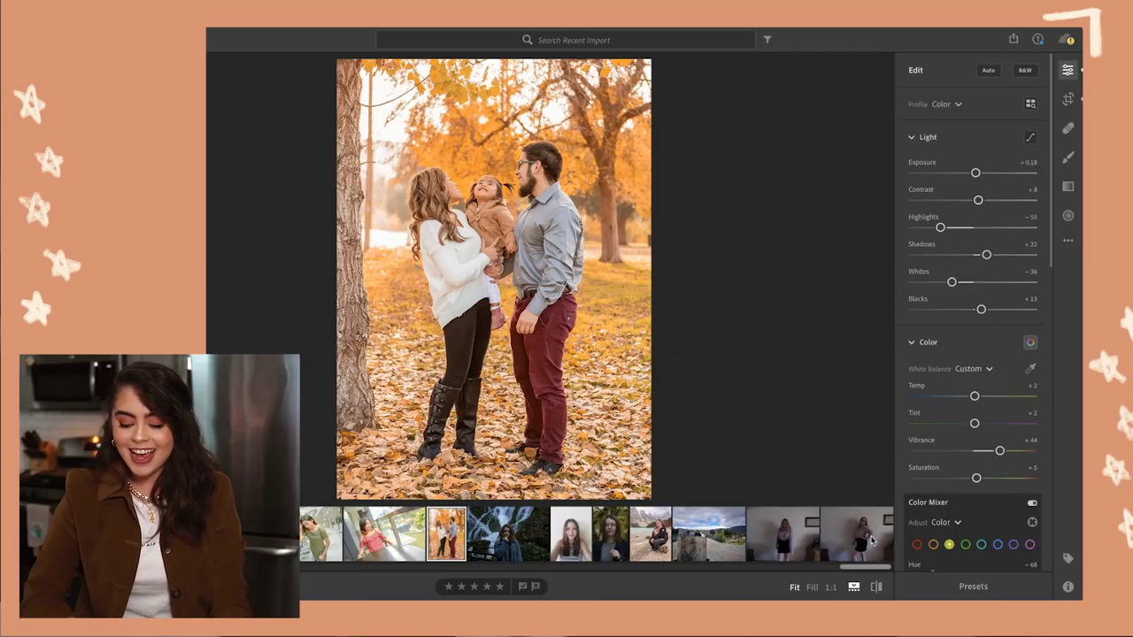
Compare the family photo with its original, then open the street-crossing photo
{"action": "left_click", "coordinate": [876, 587]}
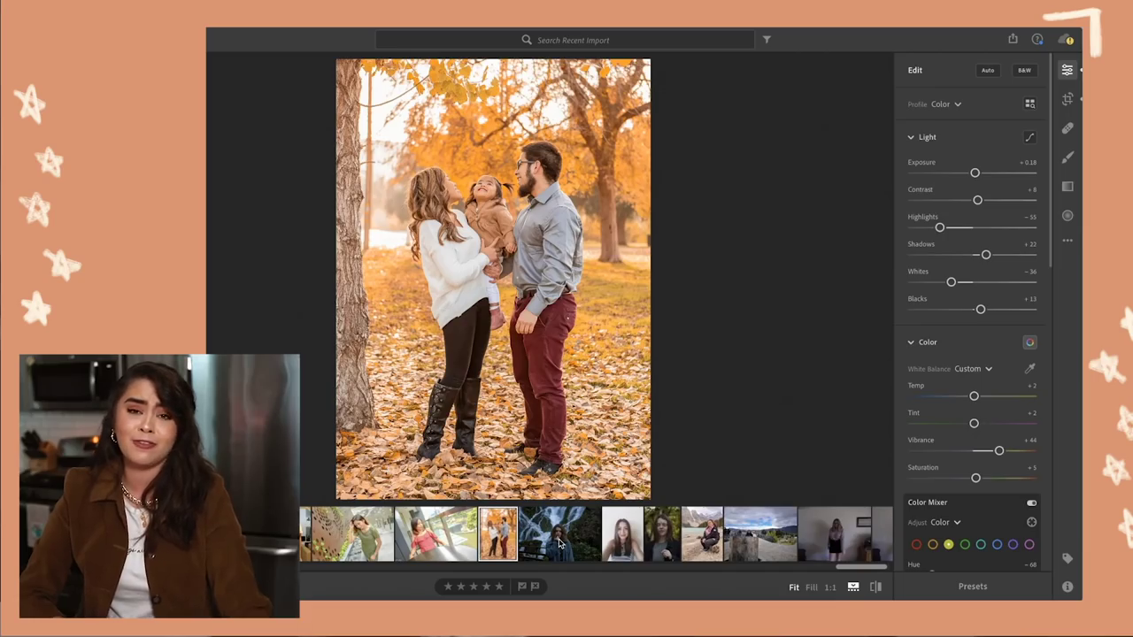
{"action": "scroll", "coordinate": [559, 544], "scroll_direction": "left", "scroll_amount": 5}
{"action": "left_click", "coordinate": [559, 535]}
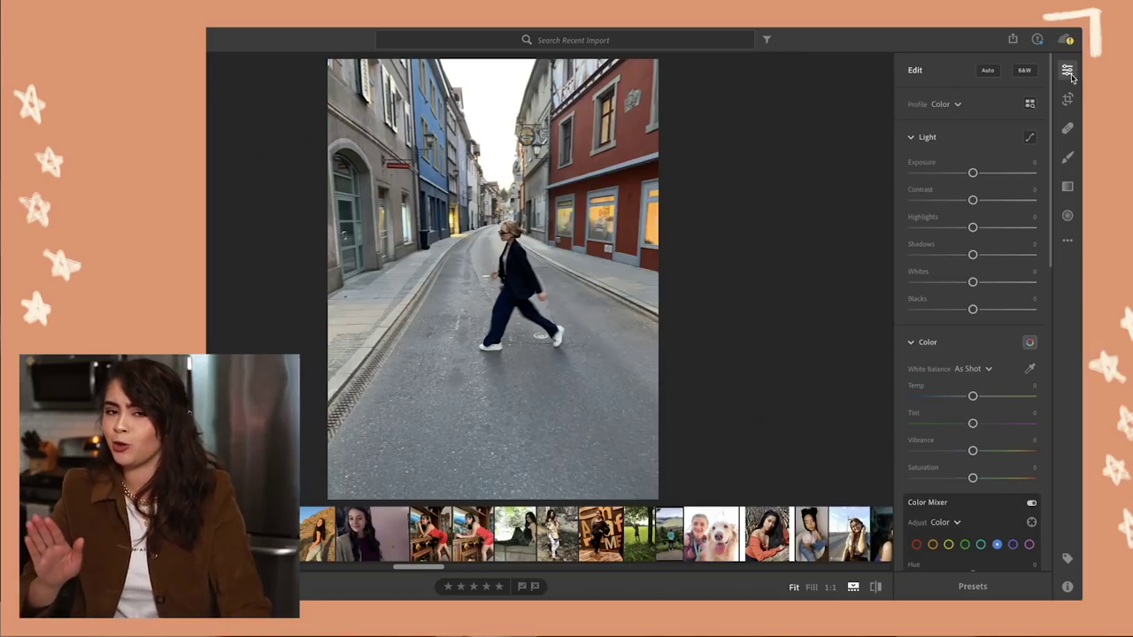
After trying Cherry and Corduroy Dream, apply the Saturn preset to the street photo and auto-straighten it
{"action": "left_click", "coordinate": [772, 108]}
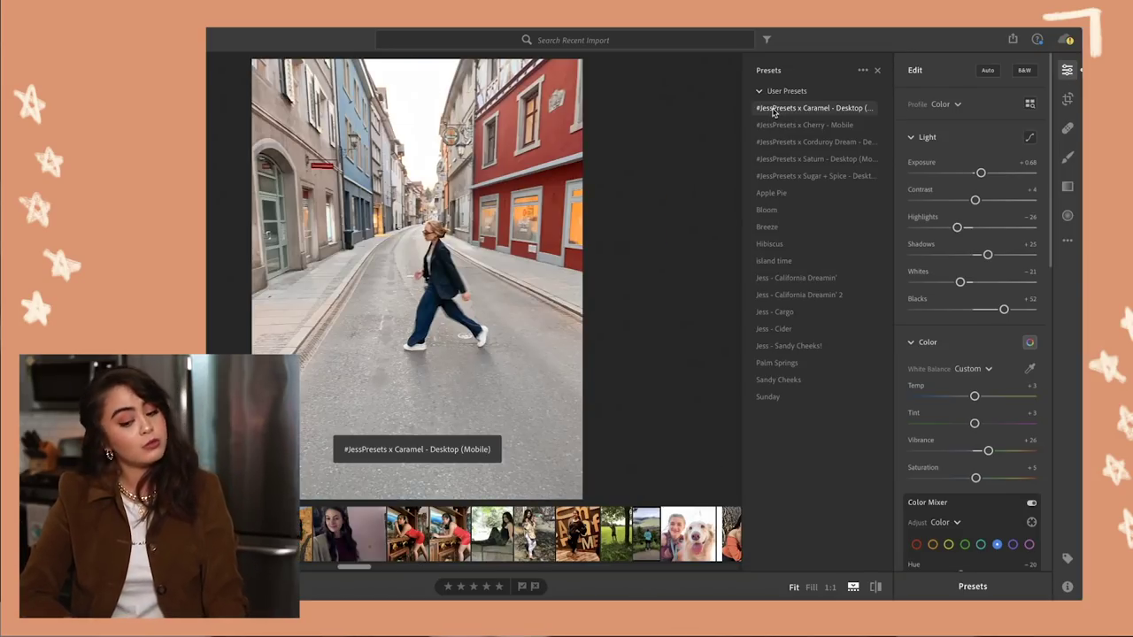
{"action": "left_click", "coordinate": [774, 129]}
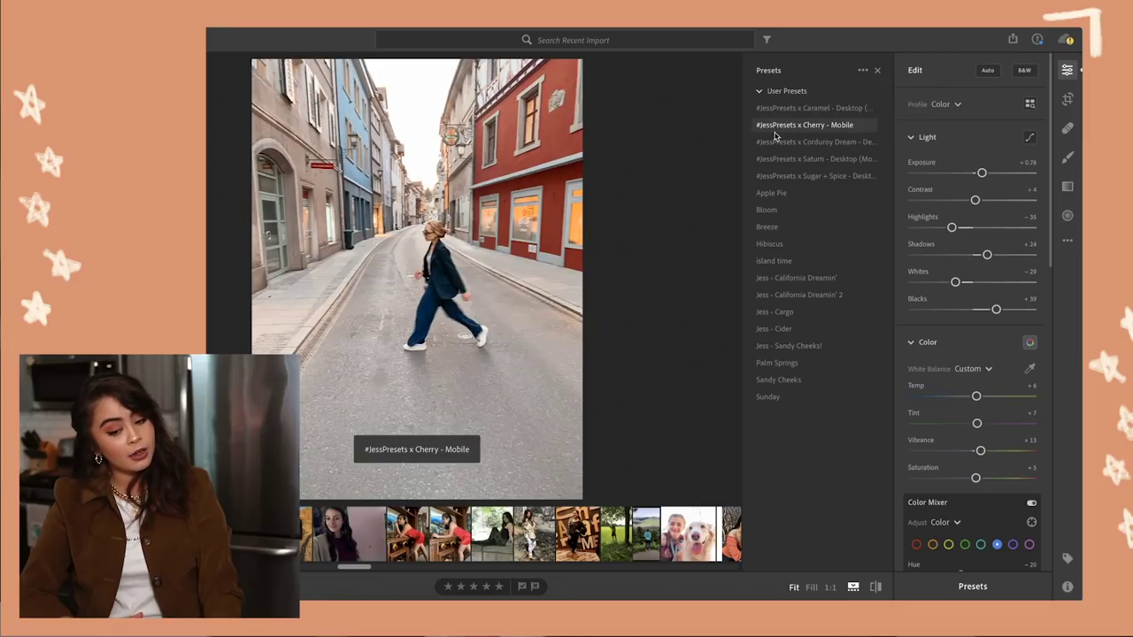
{"action": "left_click", "coordinate": [778, 144]}
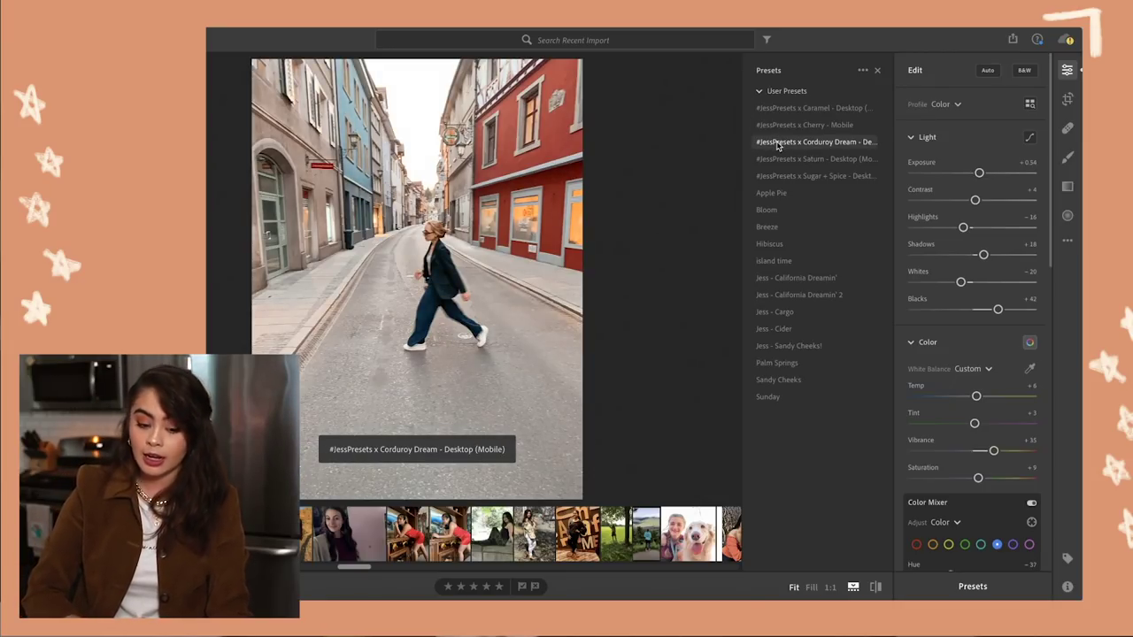
{"action": "left_click", "coordinate": [778, 157]}
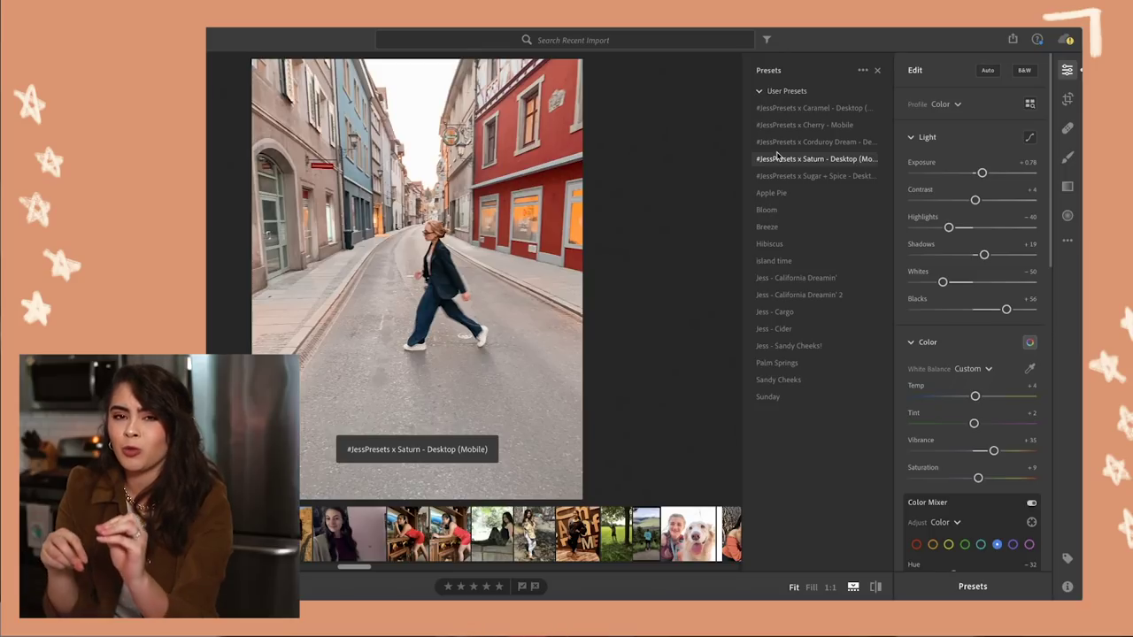
{"action": "left_click", "coordinate": [834, 159]}
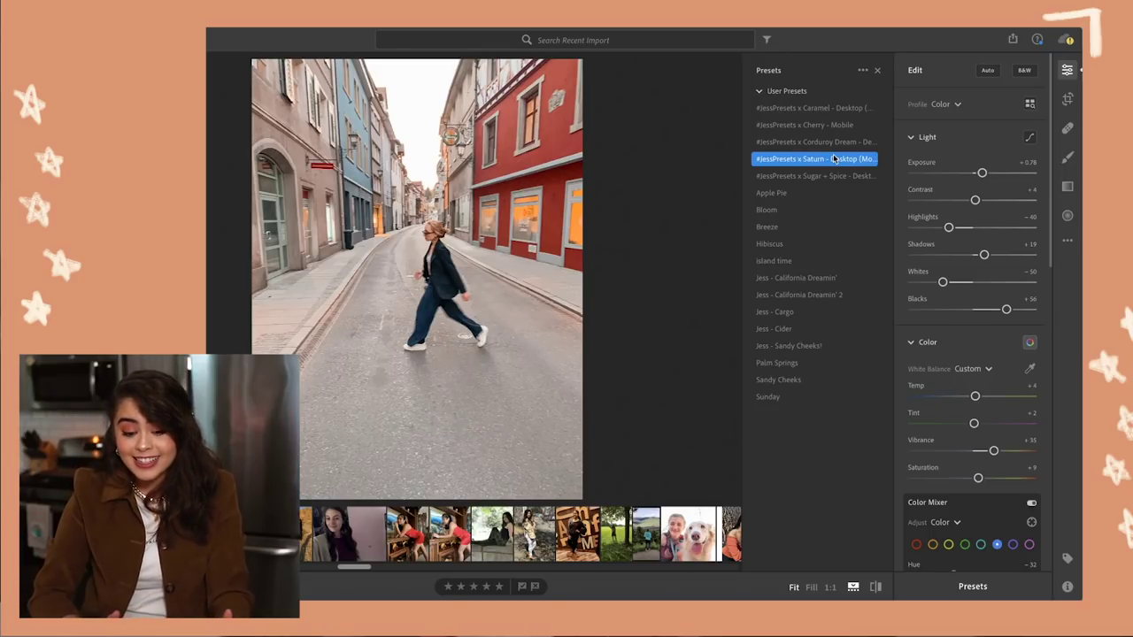
{"action": "left_click", "coordinate": [876, 587]}
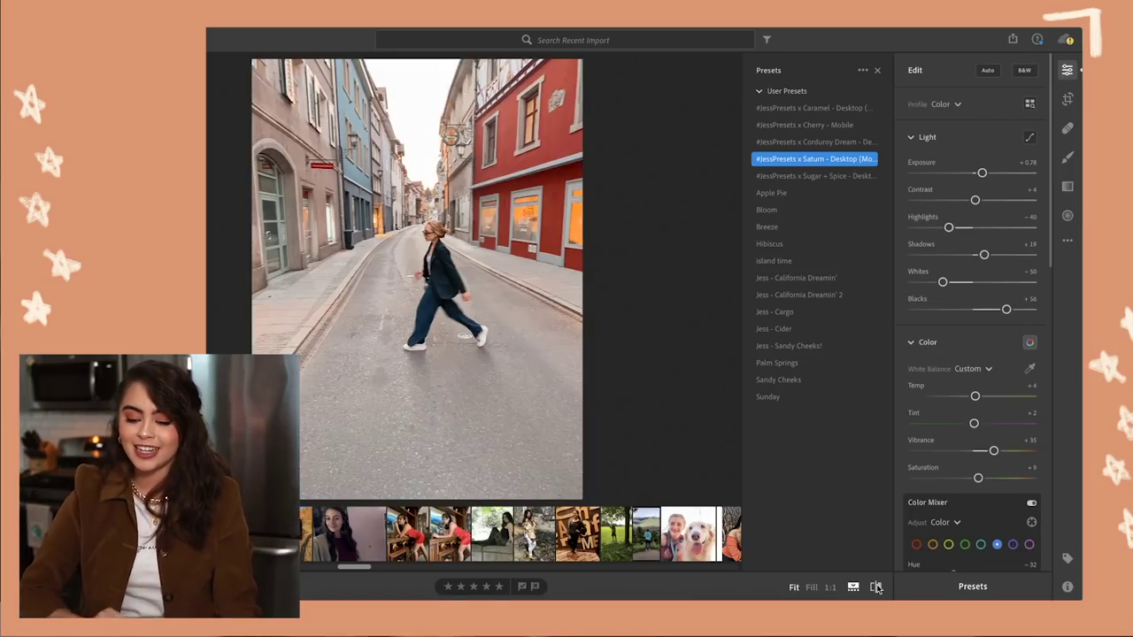
{"action": "key", "text": "c"}
{"action": "left_click", "coordinate": [972, 119]}
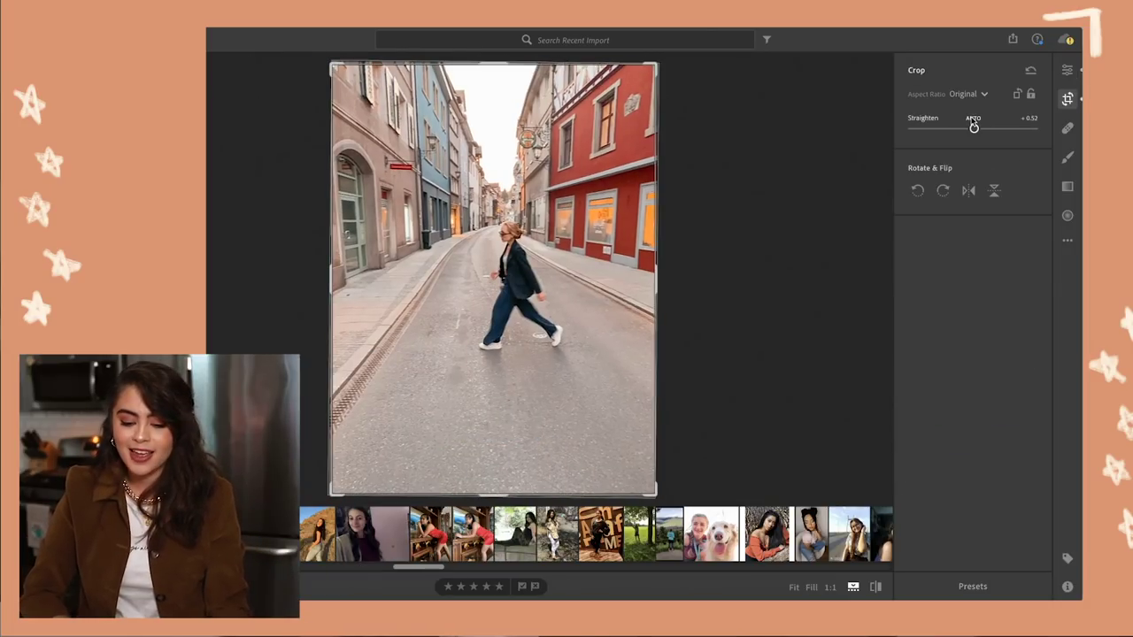
Leave Crop and return to the editing sliders, finishing the street photo
{"action": "key", "text": "e"}
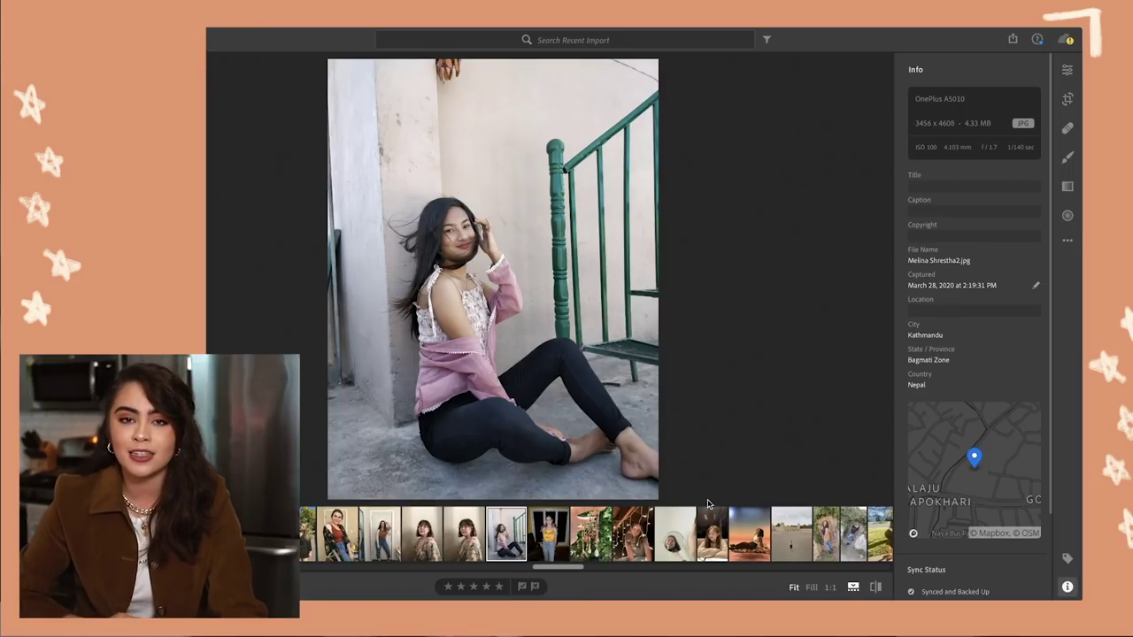
Switch the stair-railing portrait from photo info to the Edit sliders and show the user presets
{"action": "key", "text": "e"}
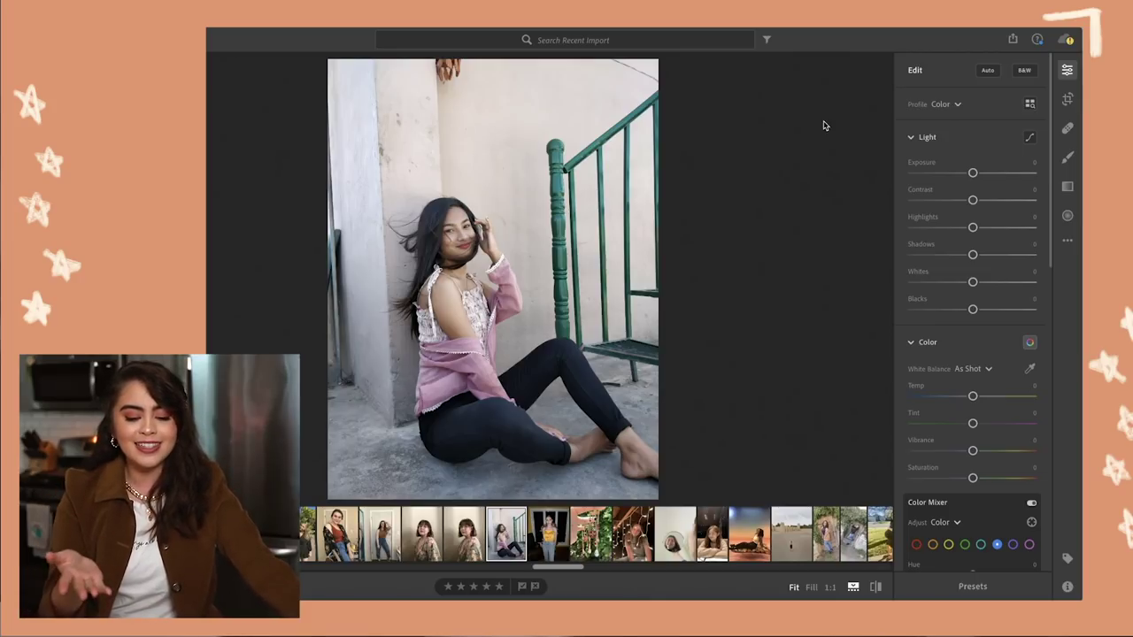
{"action": "left_click", "coordinate": [973, 586]}
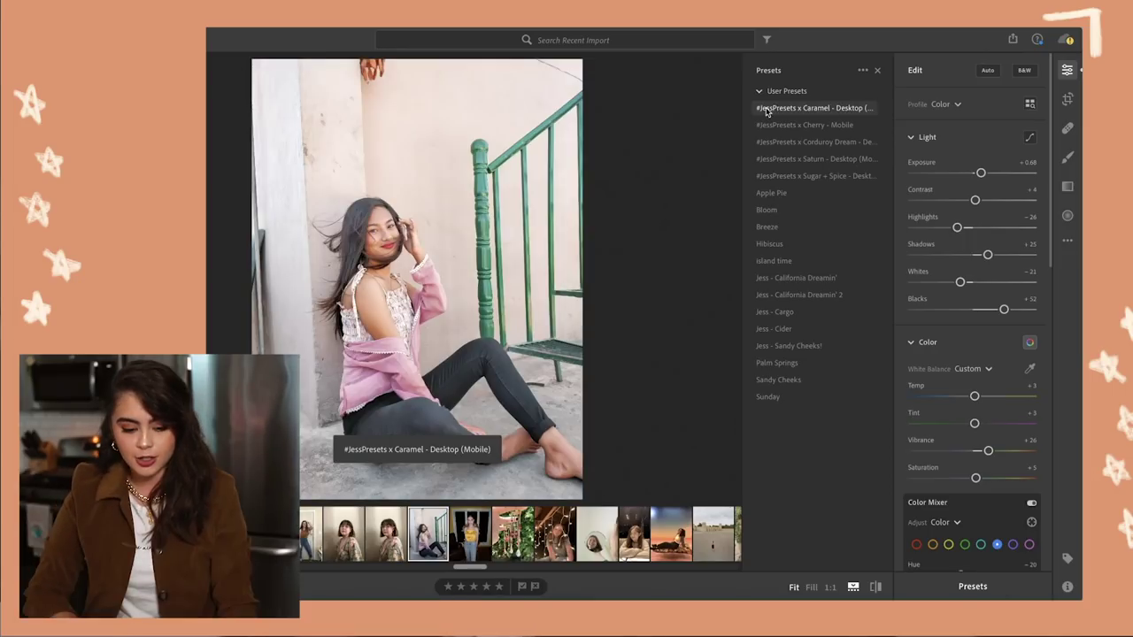
Apply the Sugar + Spice preset, then set Shadows to +14 and Blacks to +31
{"action": "left_click", "coordinate": [770, 176]}
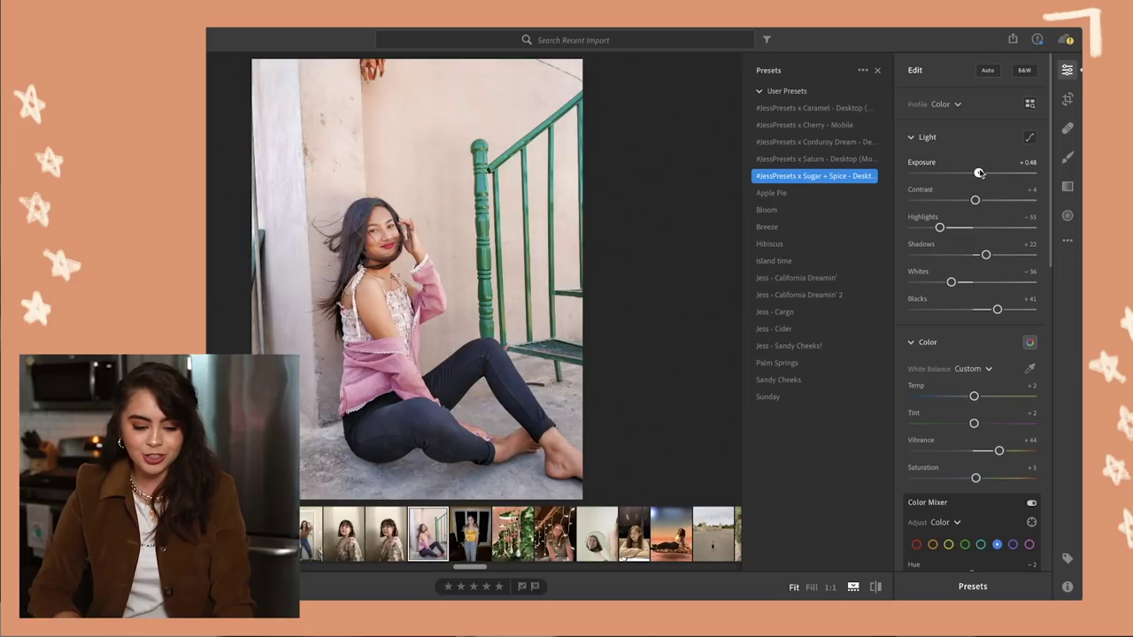
{"action": "left_click", "coordinate": [978, 173]}
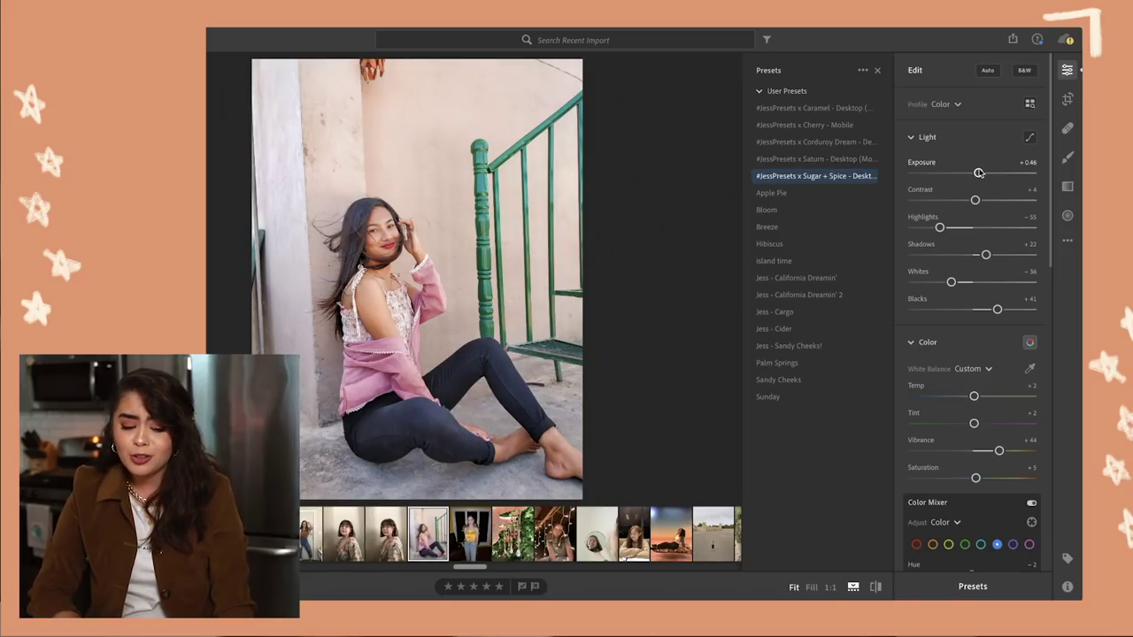
{"action": "left_click_drag", "start_coordinate": [985, 254], "coordinate": [981, 255]}
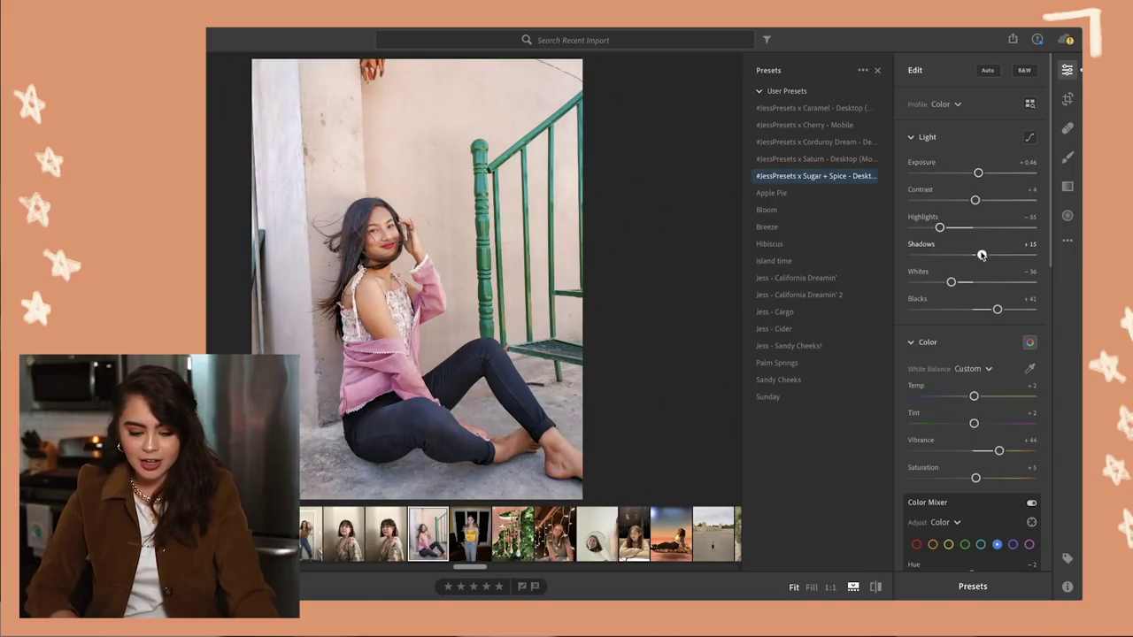
{"action": "left_click_drag", "start_coordinate": [998, 310], "coordinate": [992, 313]}
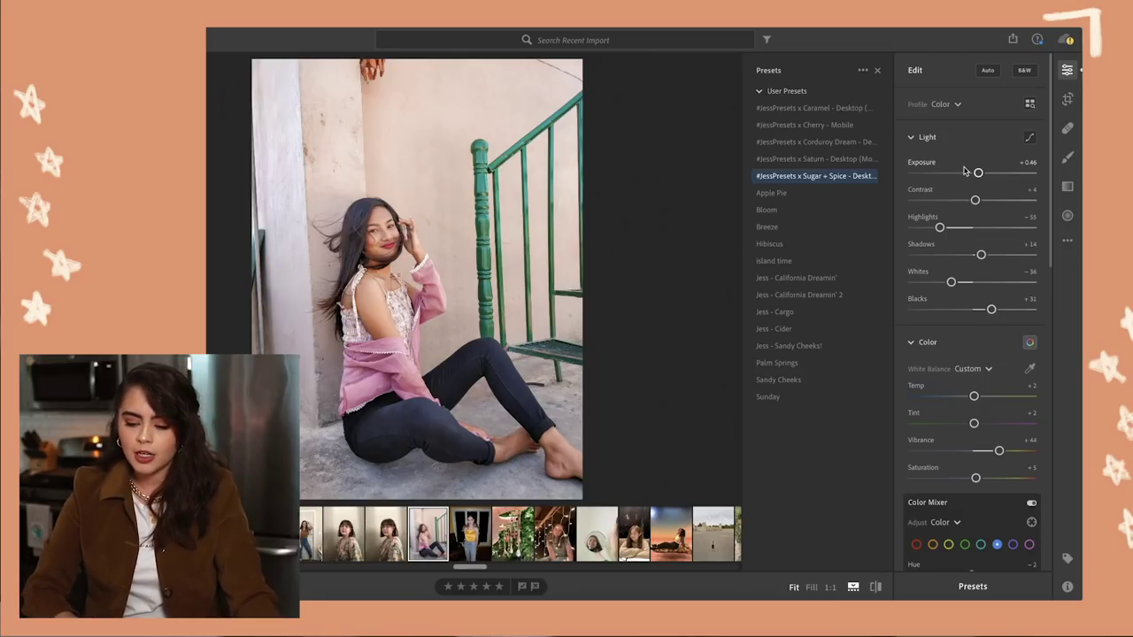
Raise Contrast to +9 and lower the yellow Color Mixer Saturation to -19
{"action": "left_click_drag", "start_coordinate": [976, 201], "coordinate": [979, 201]}
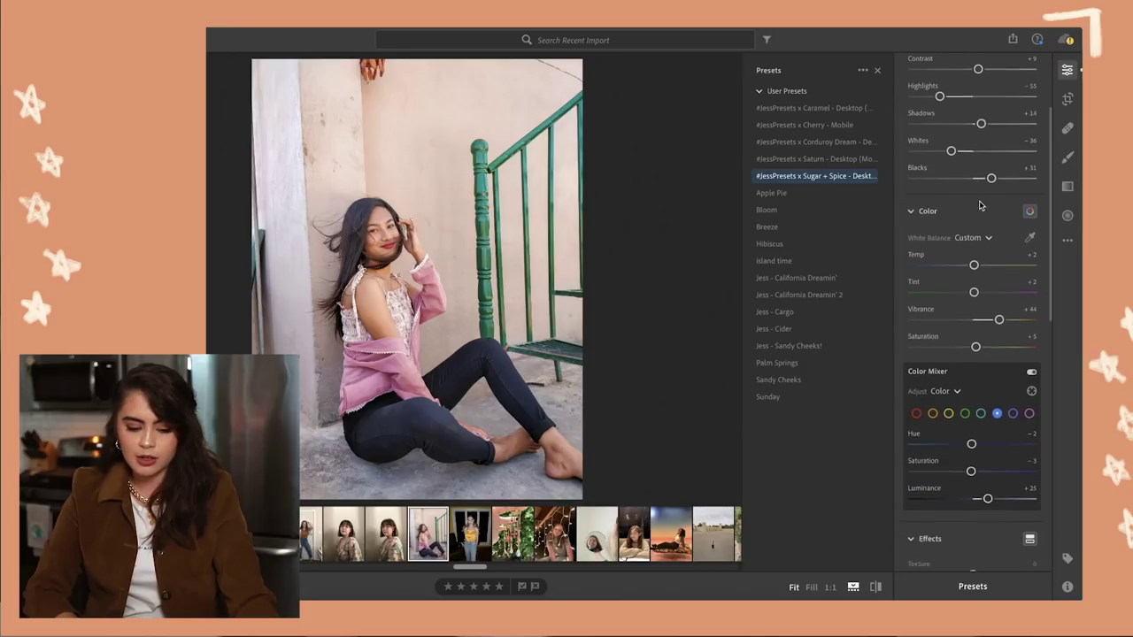
{"action": "key", "text": "ctrl+z"}
{"action": "left_click_drag", "start_coordinate": [969, 507], "coordinate": [963, 505]}
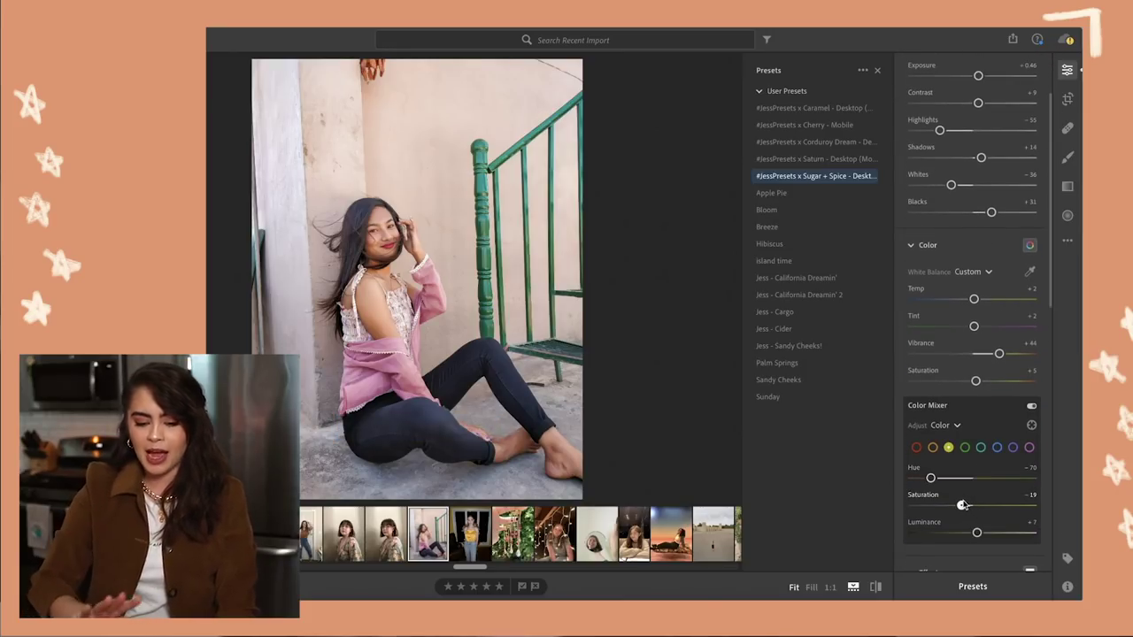
Set yellow saturation to -29, nudge red hue to -4, and adjust Sharpening to 62
{"action": "left_click_drag", "start_coordinate": [964, 504], "coordinate": [994, 532]}
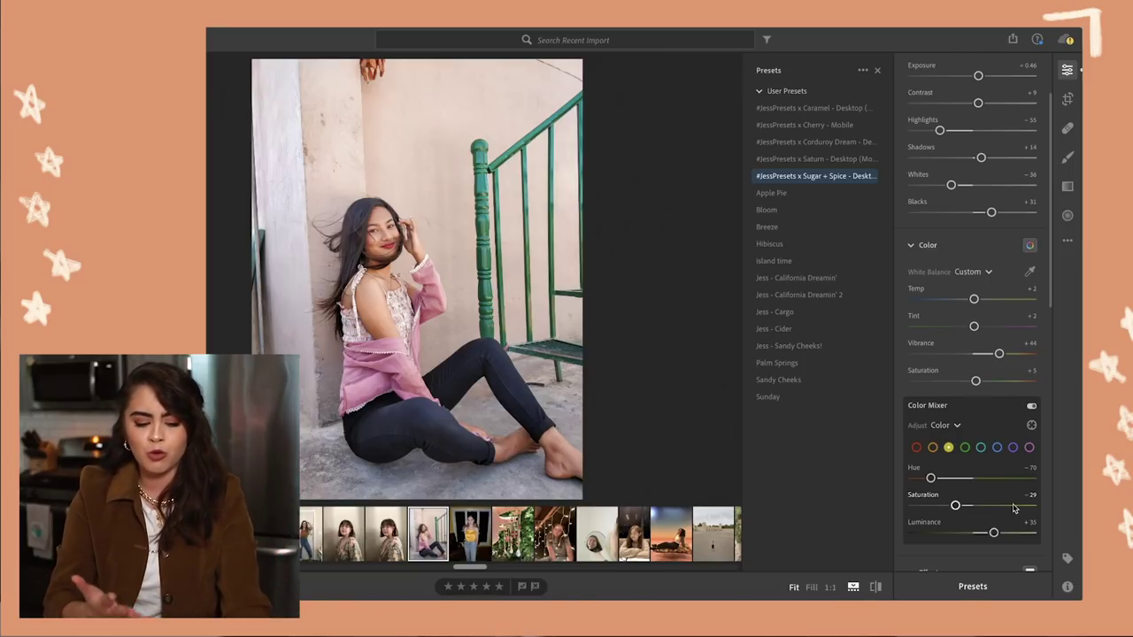
{"action": "left_click", "coordinate": [916, 447]}
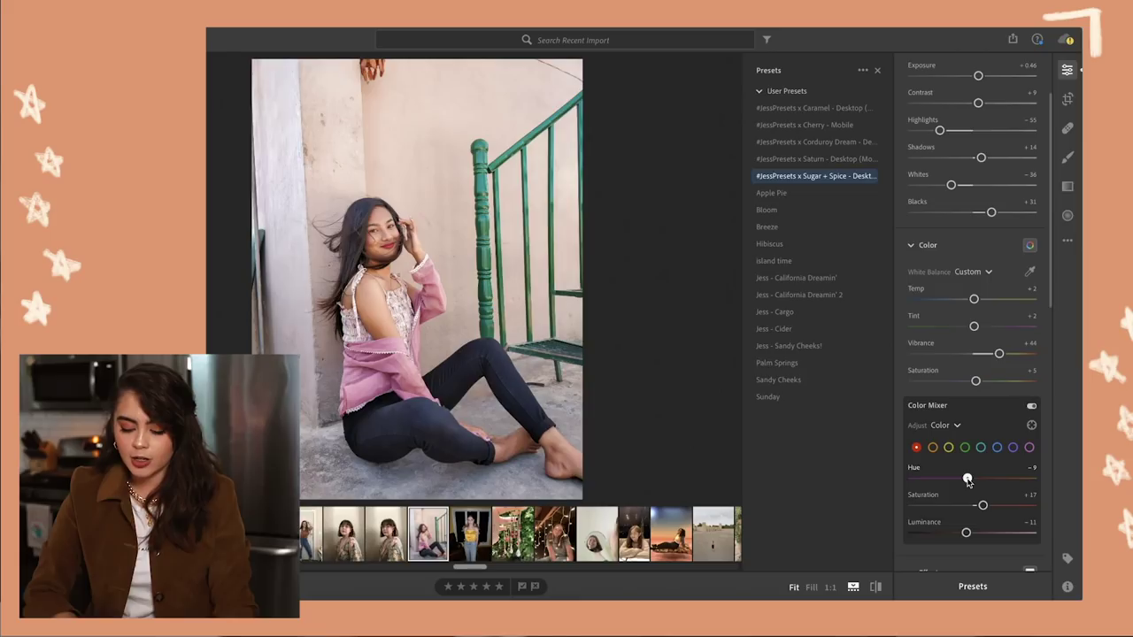
{"action": "left_click_drag", "start_coordinate": [969, 480], "coordinate": [971, 480]}
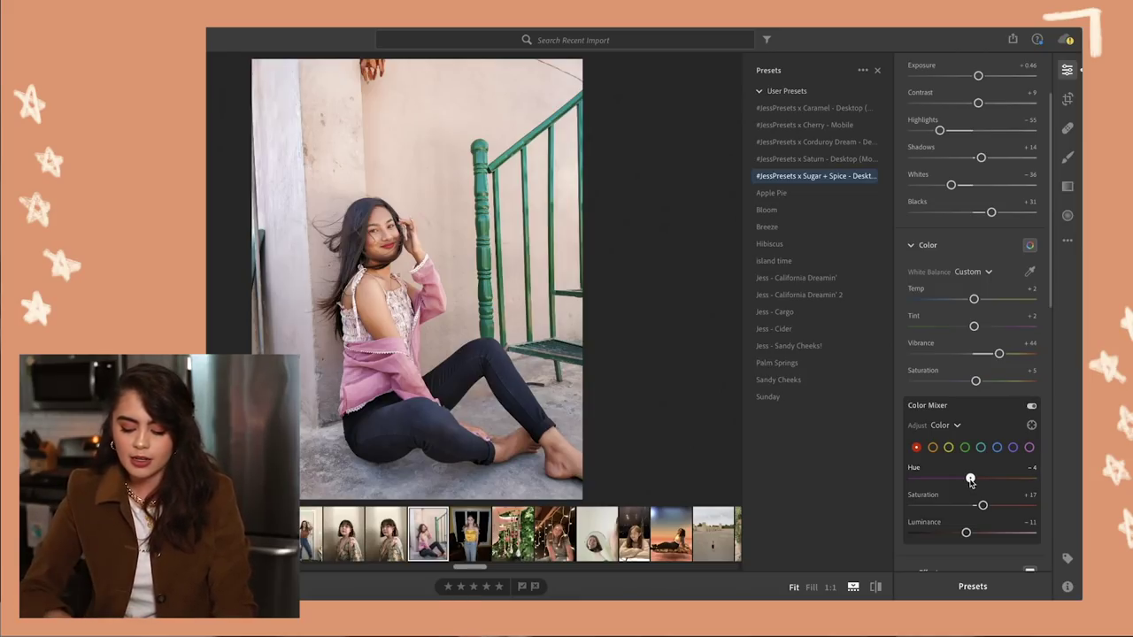
{"action": "scroll", "coordinate": [965, 425], "scroll_direction": "down", "scroll_amount": 10}
{"action": "left_click_drag", "start_coordinate": [954, 370], "coordinate": [962, 369]}
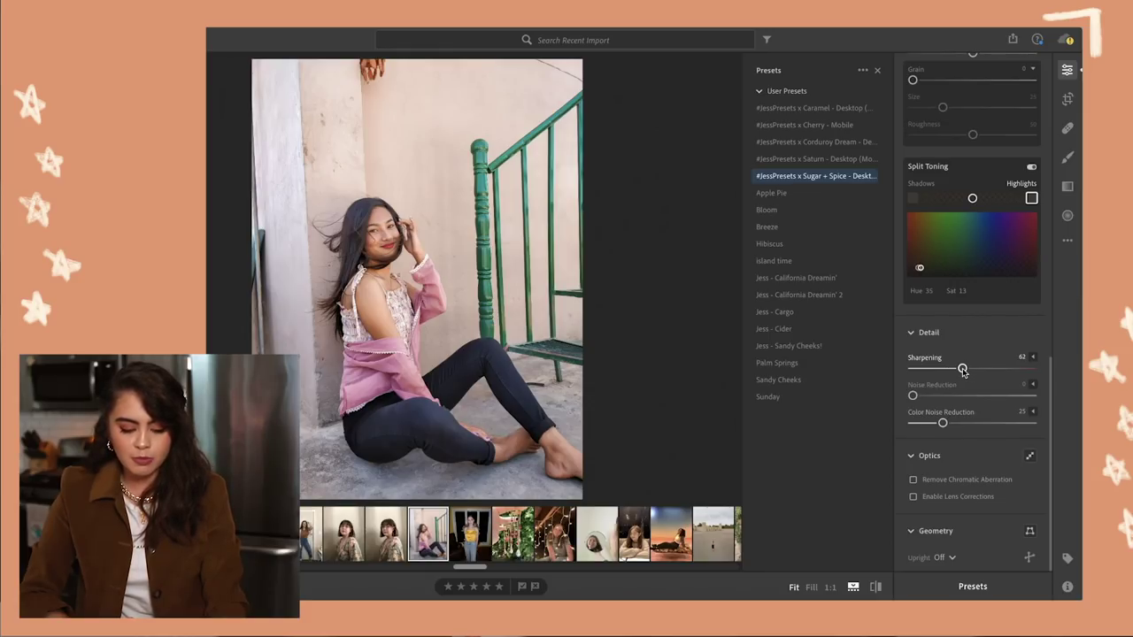
{"action": "left_click", "coordinate": [876, 587]}
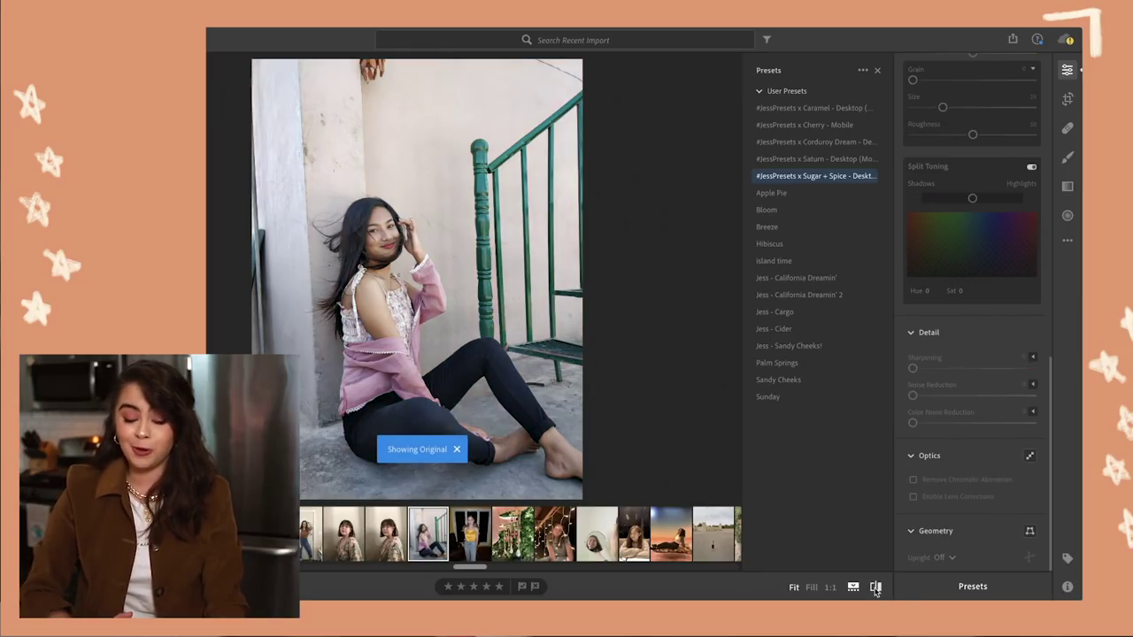
{"action": "left_click", "coordinate": [875, 588]}
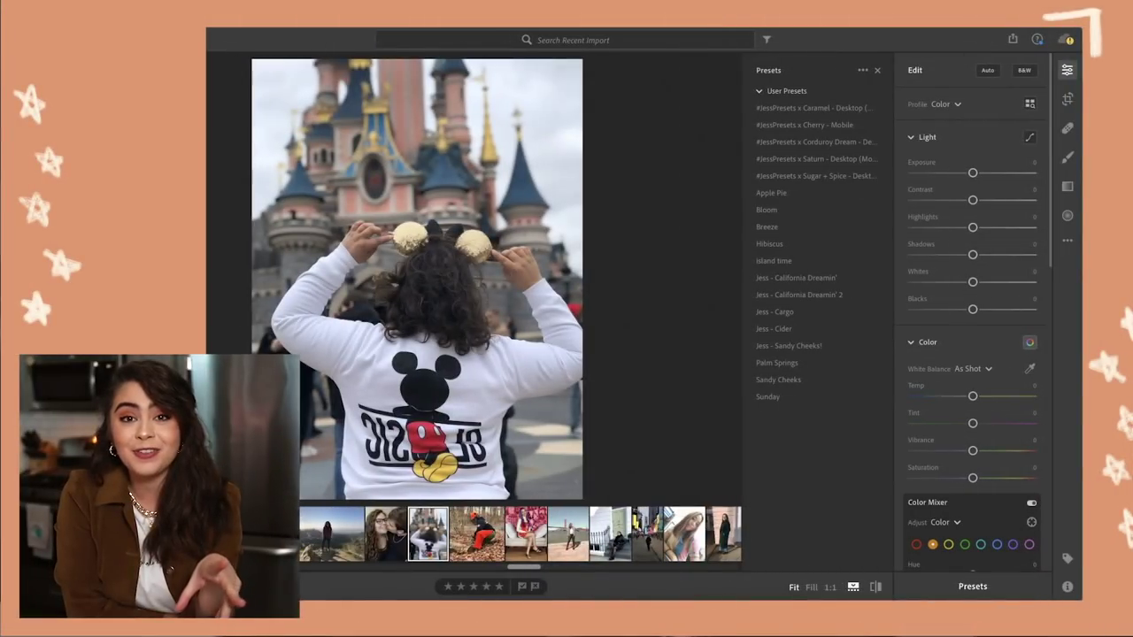
Show the photo information for the castle photo of the girl in Mickey ears
{"action": "key", "text": "i"}
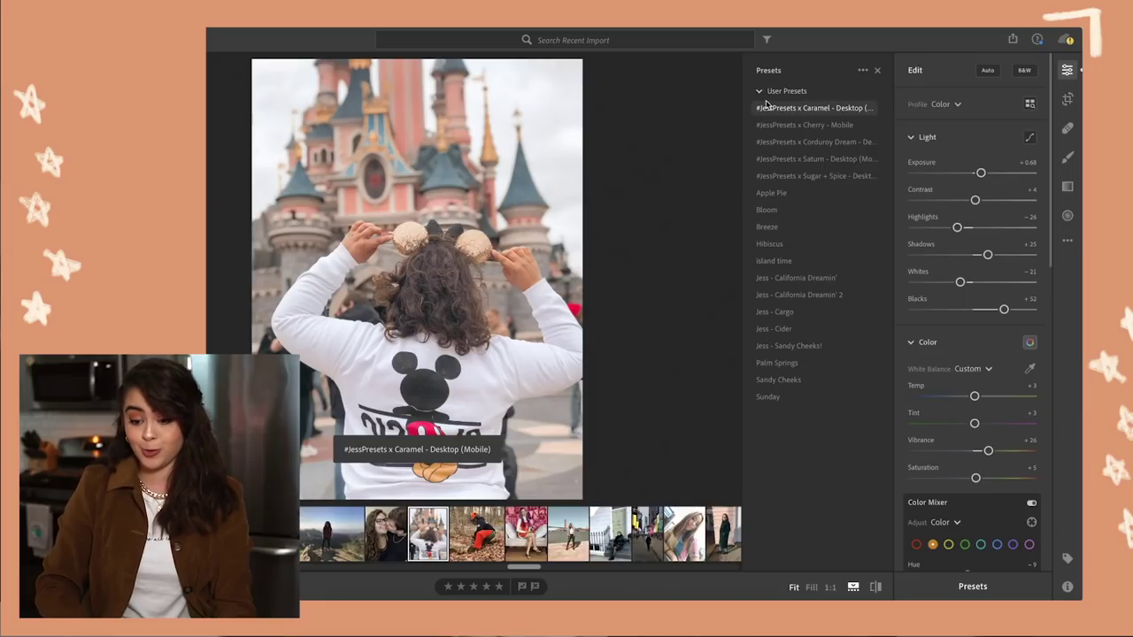
Apply the Corduroy Dream preset, raise Contrast and Whites, and lower Highlights and Blacks
{"action": "left_click", "coordinate": [785, 149]}
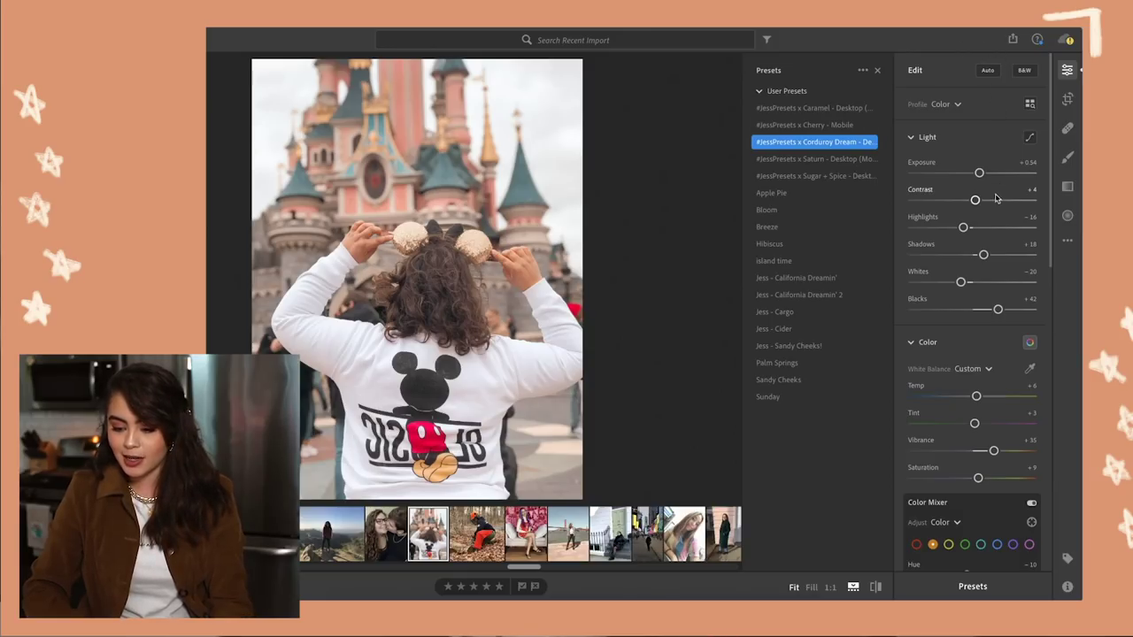
{"action": "left_click_drag", "start_coordinate": [977, 201], "coordinate": [980, 201]}
{"action": "left_click_drag", "start_coordinate": [997, 309], "coordinate": [990, 311]}
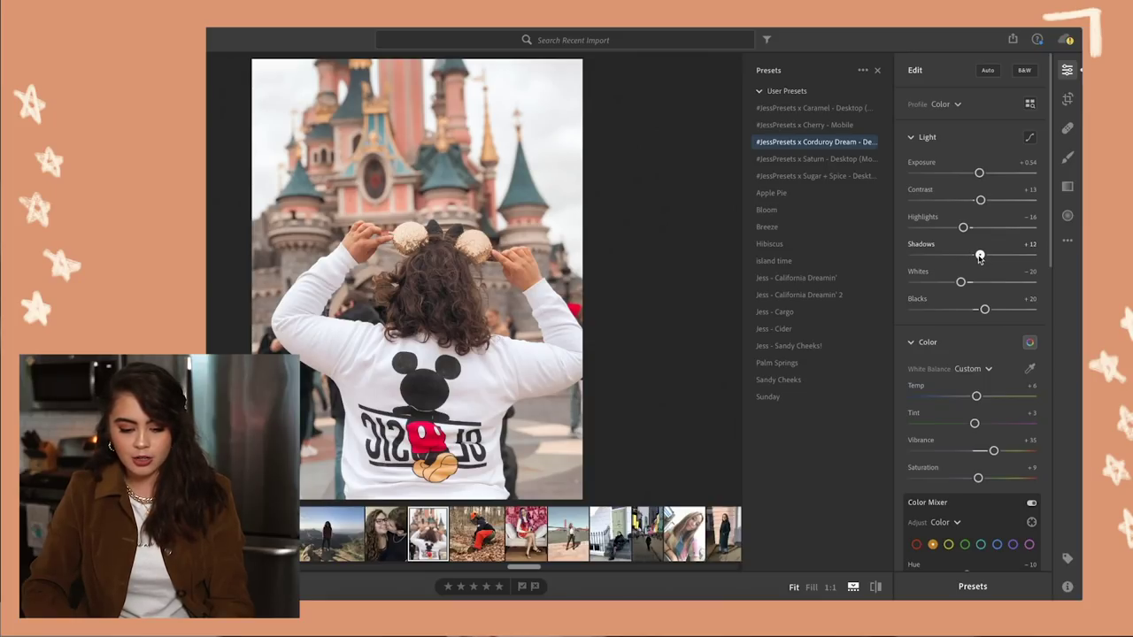
{"action": "left_click_drag", "start_coordinate": [960, 282], "coordinate": [975, 282]}
{"action": "left_click_drag", "start_coordinate": [963, 227], "coordinate": [956, 228]}
Hide the presets list, nudge Whites up again, and undo an accidental temperature change
{"action": "key", "text": "shift+p"}
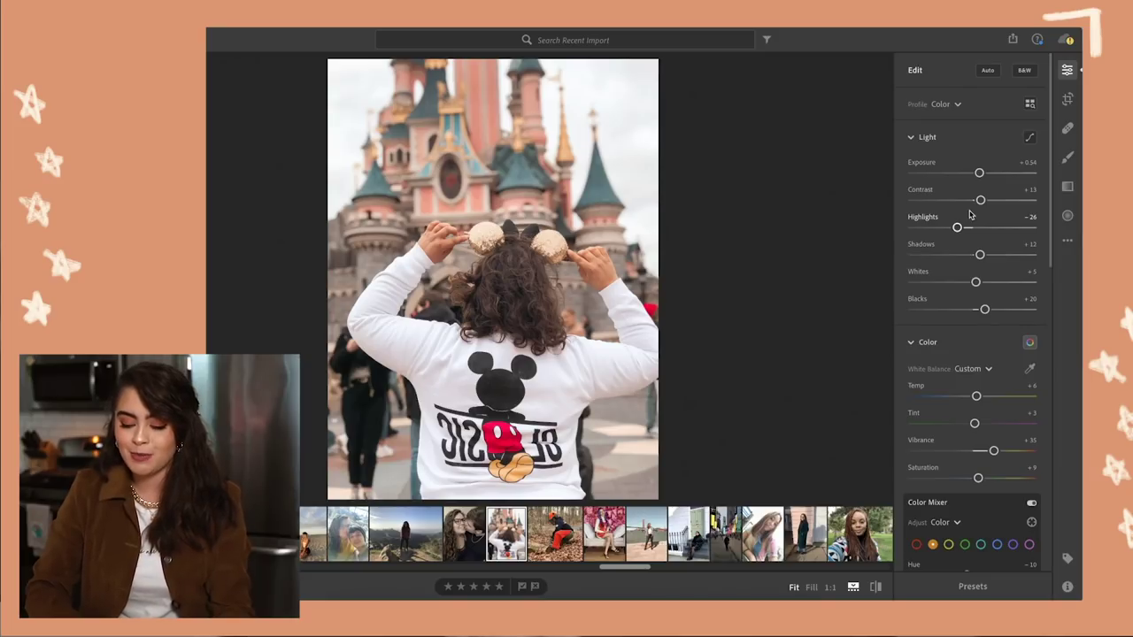
{"action": "left_click_drag", "start_coordinate": [976, 283], "coordinate": [979, 281]}
{"action": "key", "text": "ctrl+z"}
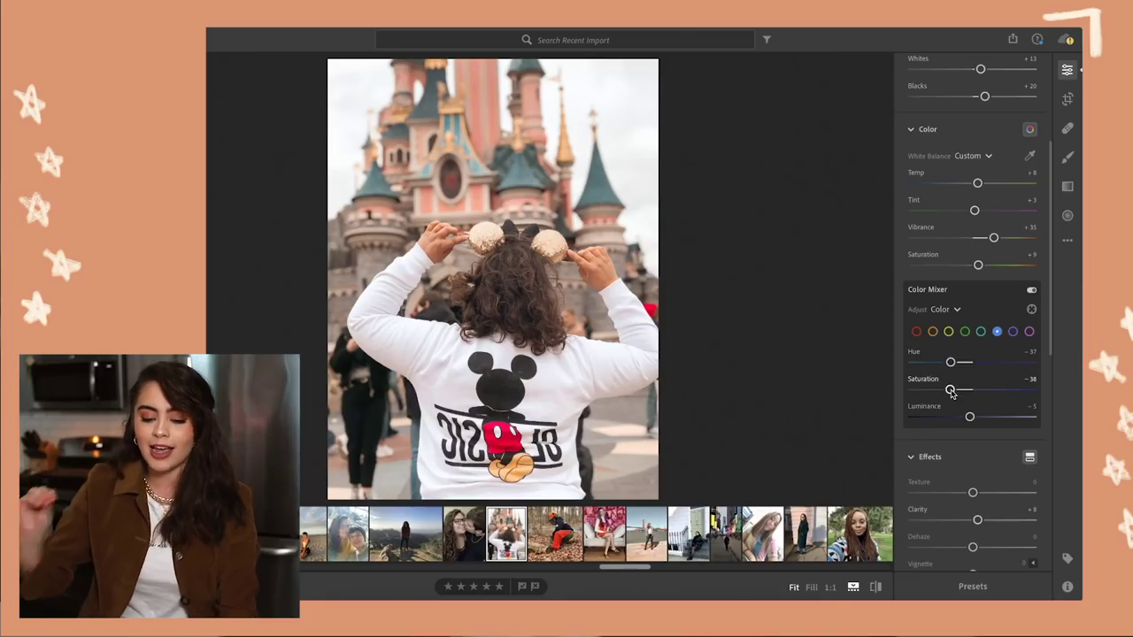
Restore the blue saturation, shift the blue hue slightly, and boost the oranges' saturation
{"action": "key", "text": "ctrl+z"}
{"action": "left_click_drag", "start_coordinate": [951, 363], "coordinate": [949, 364]}
{"action": "left_click", "coordinate": [474, 90]}
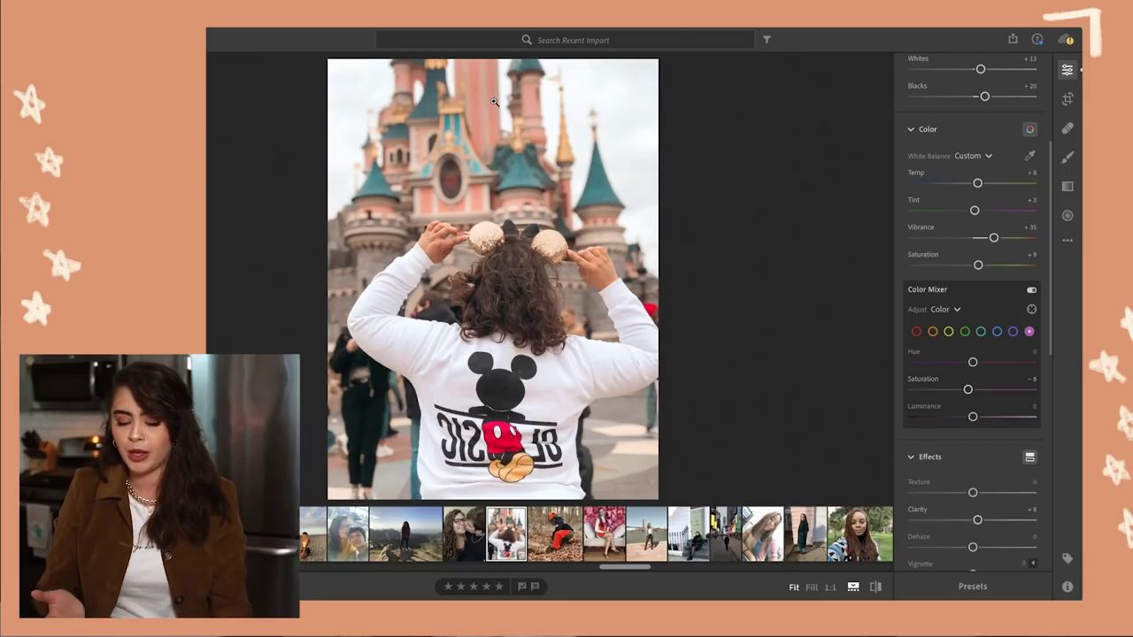
{"action": "left_click", "coordinate": [932, 331]}
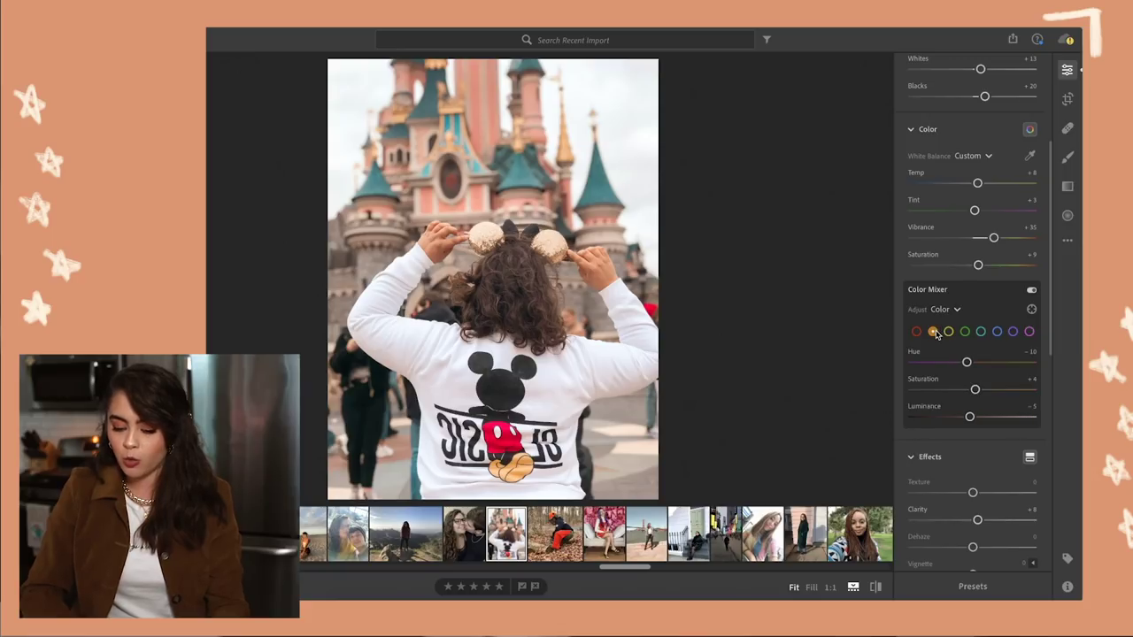
{"action": "left_click_drag", "start_coordinate": [975, 391], "coordinate": [965, 365]}
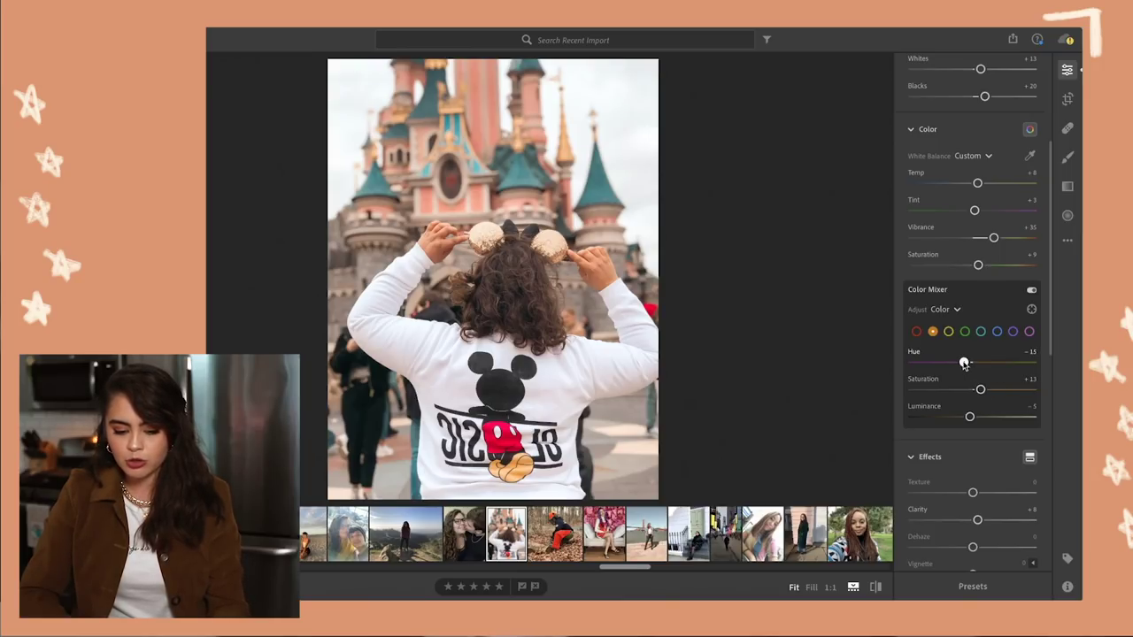
{"action": "left_click", "coordinate": [916, 331]}
{"action": "left_click", "coordinate": [875, 587]}
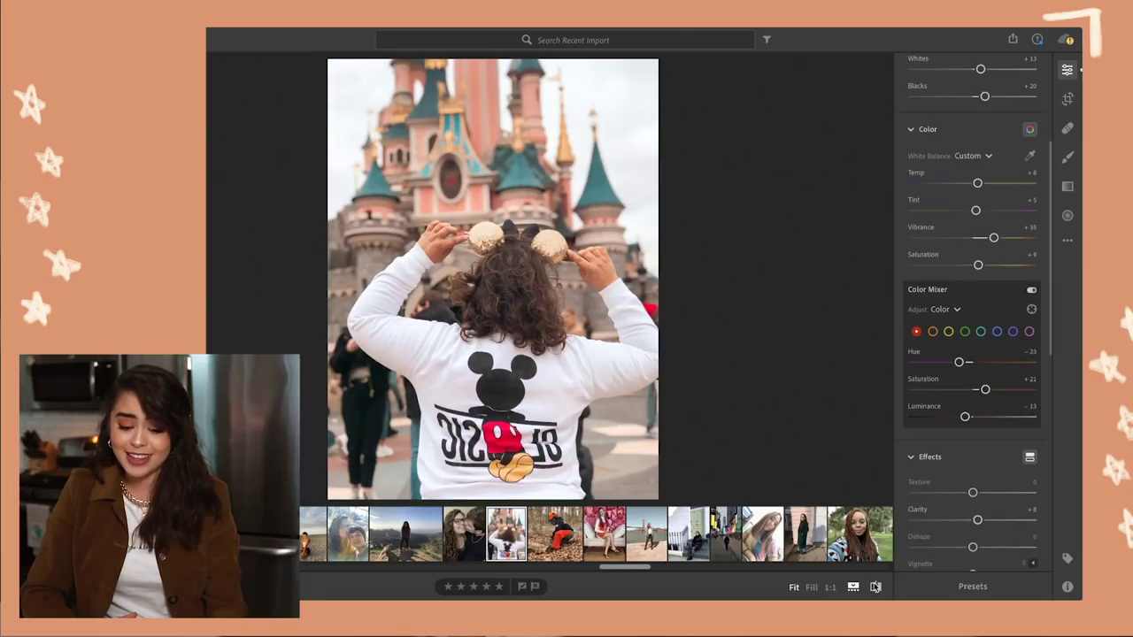
Set the yellows to Hue -50, Saturation +19 and Luminance -5
{"action": "left_click", "coordinate": [948, 331]}
{"action": "left_click_drag", "start_coordinate": [946, 390], "coordinate": [1005, 406]}
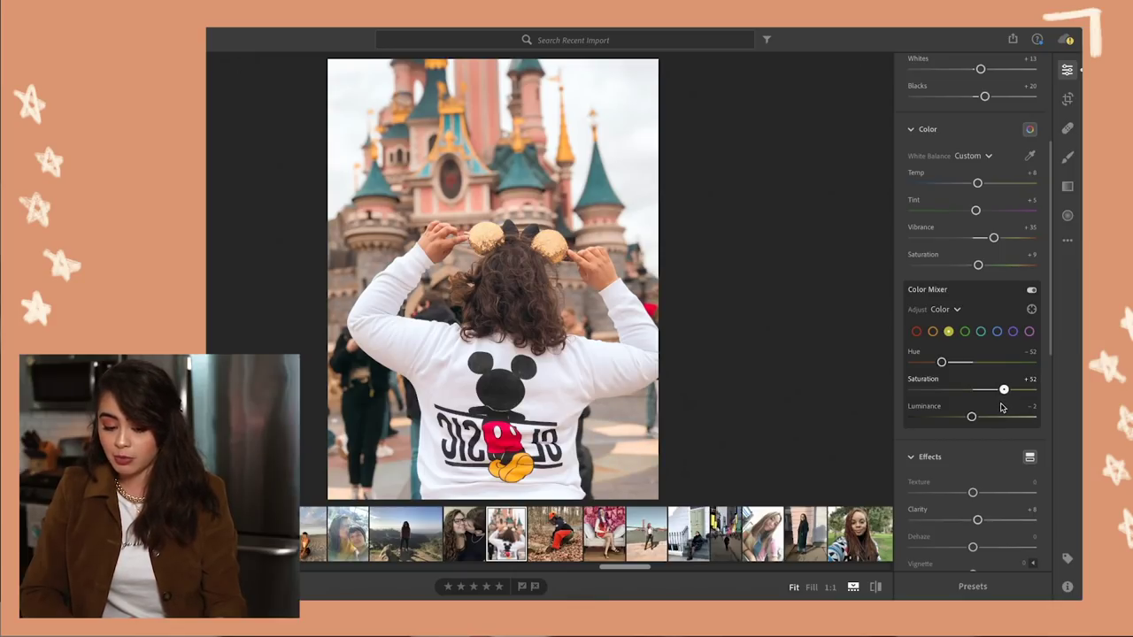
{"action": "key", "text": "ctrl+z"}
{"action": "left_click_drag", "start_coordinate": [941, 364], "coordinate": [940, 364]}
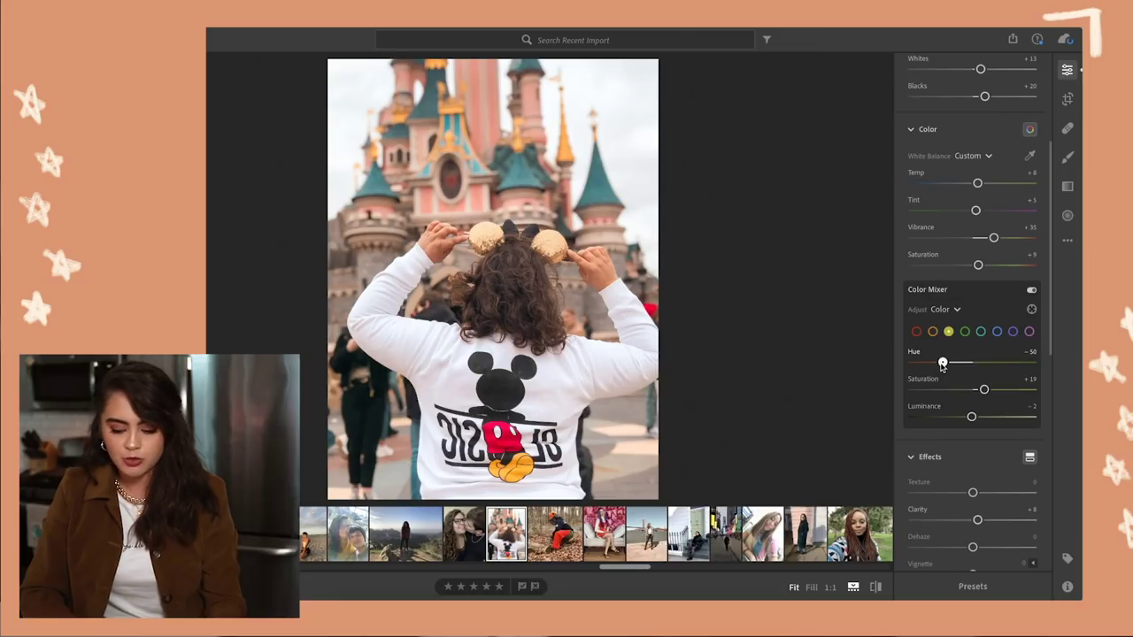
{"action": "left_click_drag", "start_coordinate": [971, 416], "coordinate": [970, 418]}
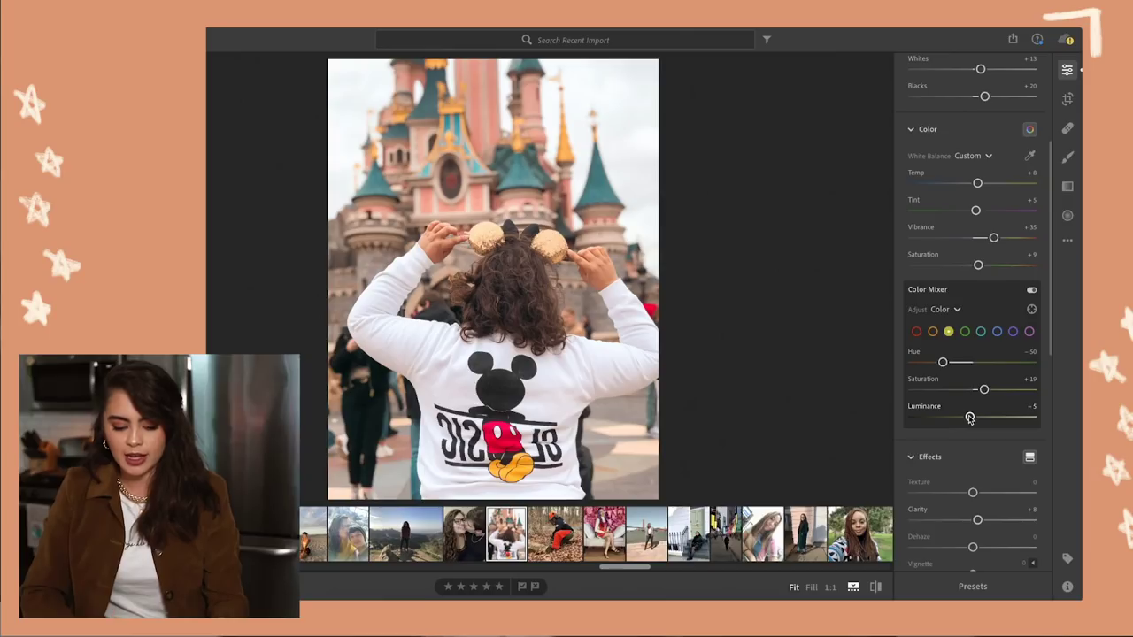
Check the crop settings, return to Edit, and toggle between the castle photo edit and its original
{"action": "key", "text": "c"}
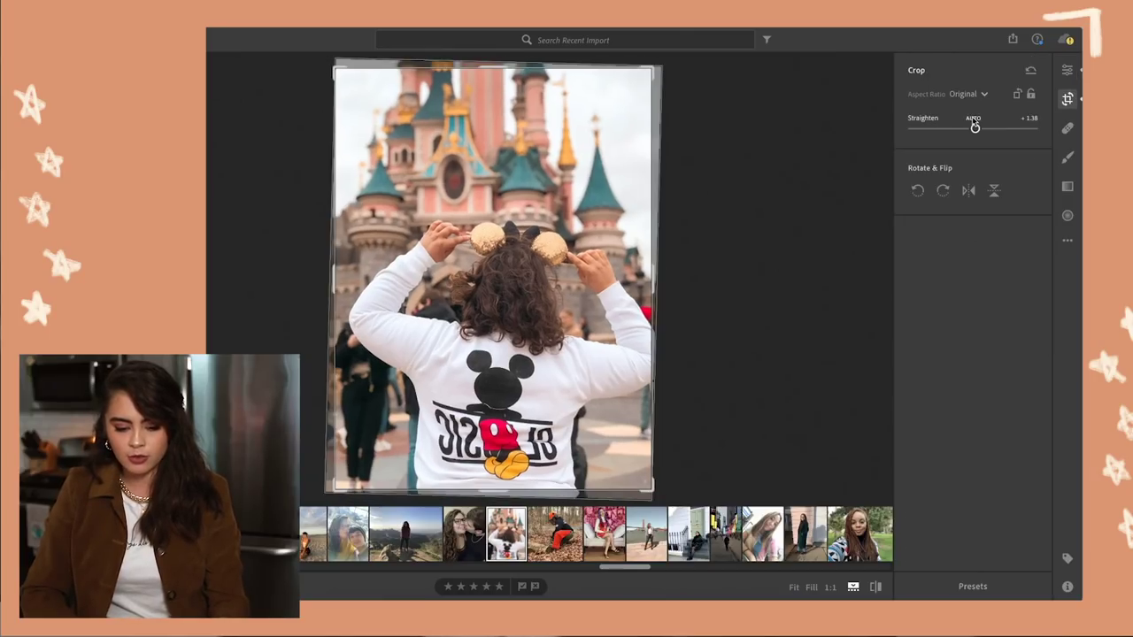
{"action": "key", "text": "e"}
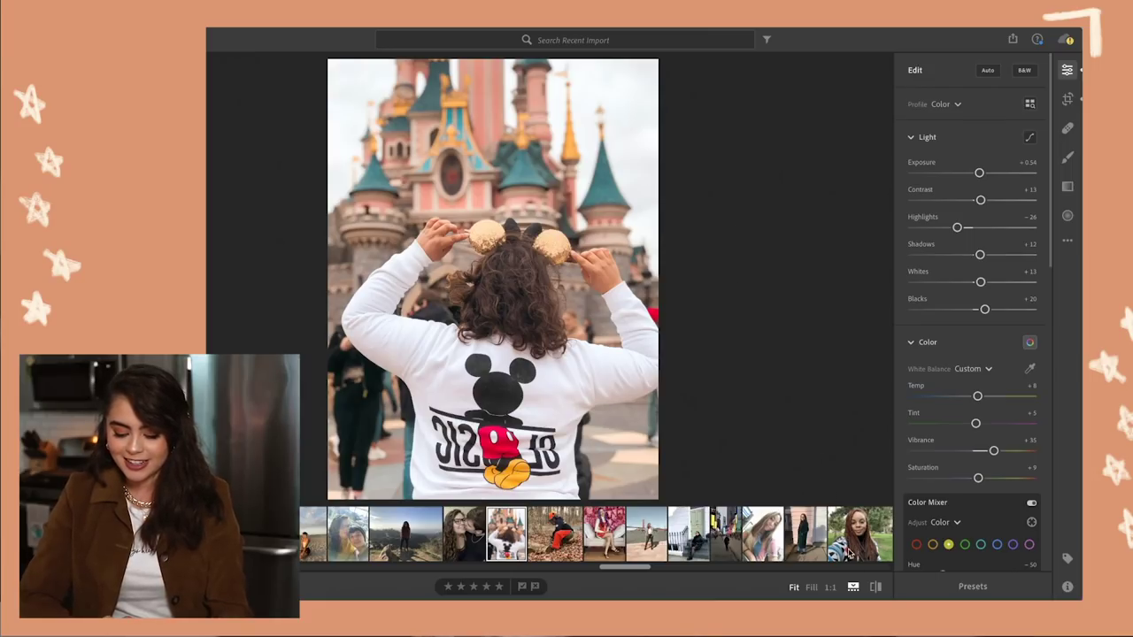
{"action": "left_click", "coordinate": [875, 586]}
{"action": "left_click", "coordinate": [875, 586]}
{"action": "left_click", "coordinate": [875, 586]}
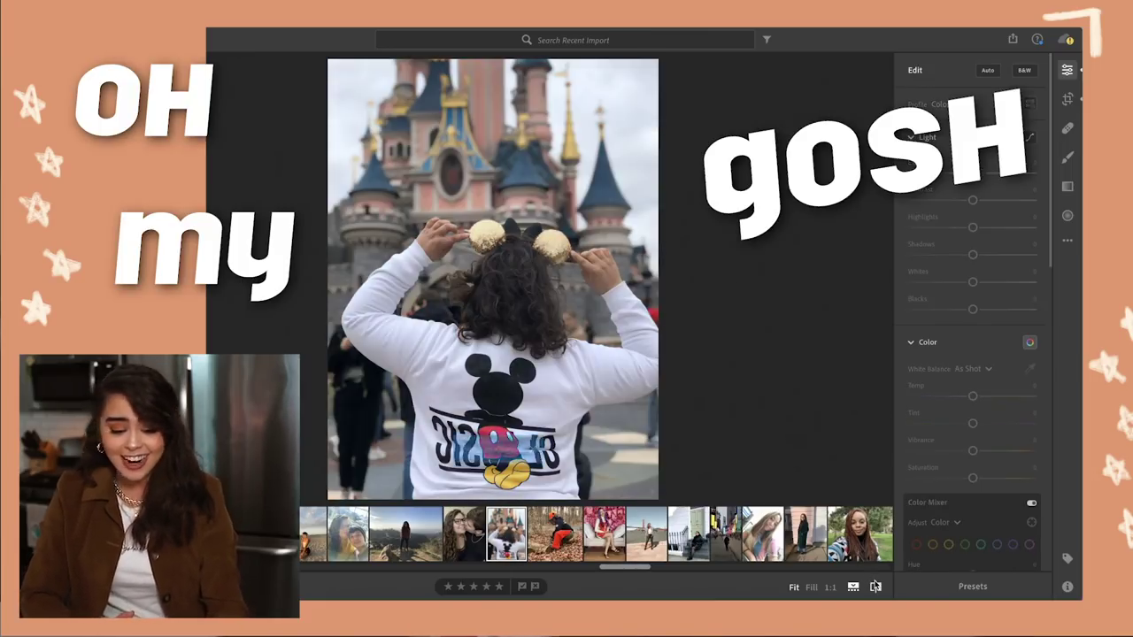
Lower Highlights to -43 and raise Whites to +27, then show the unedited original for comparison
{"action": "left_click_drag", "start_coordinate": [956, 228], "coordinate": [945, 229]}
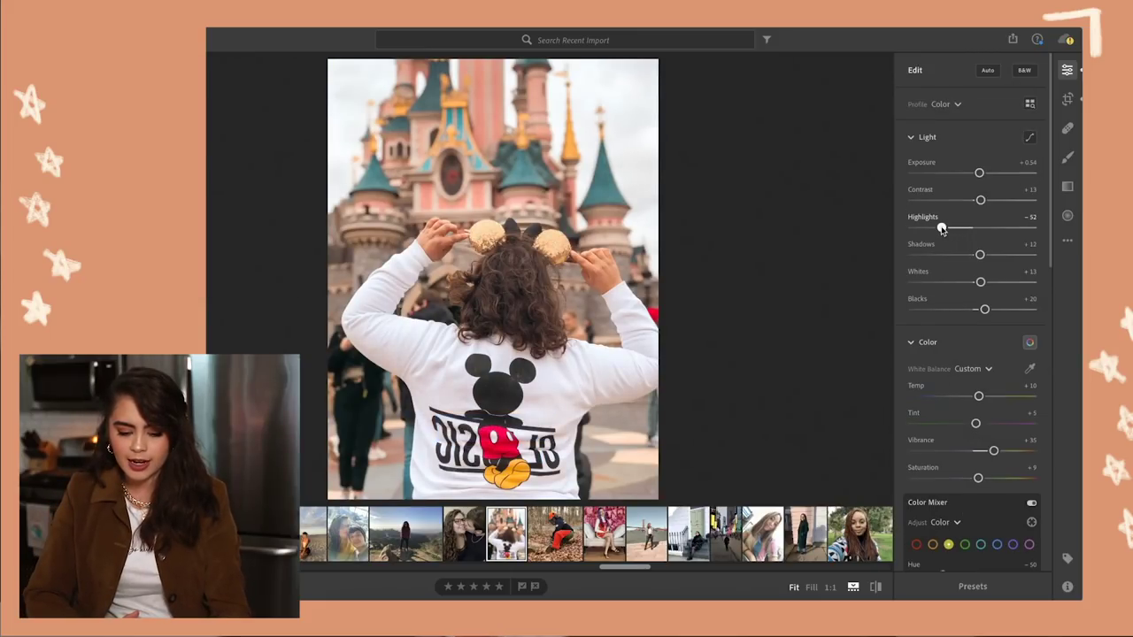
{"action": "left_click_drag", "start_coordinate": [983, 284], "coordinate": [980, 254]}
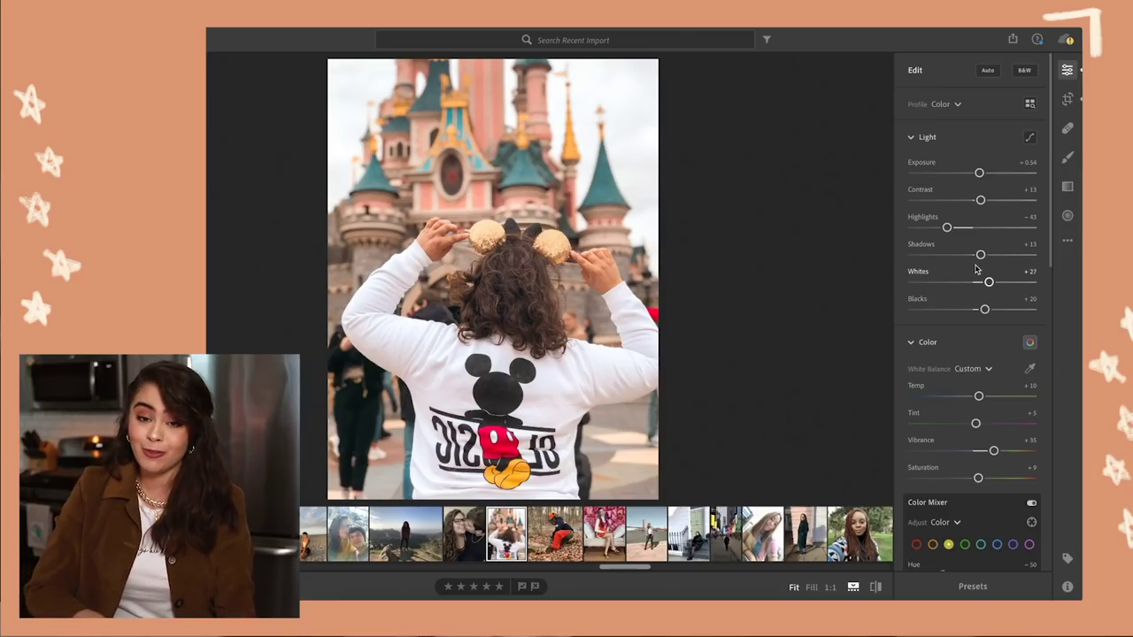
{"action": "left_click", "coordinate": [876, 588]}
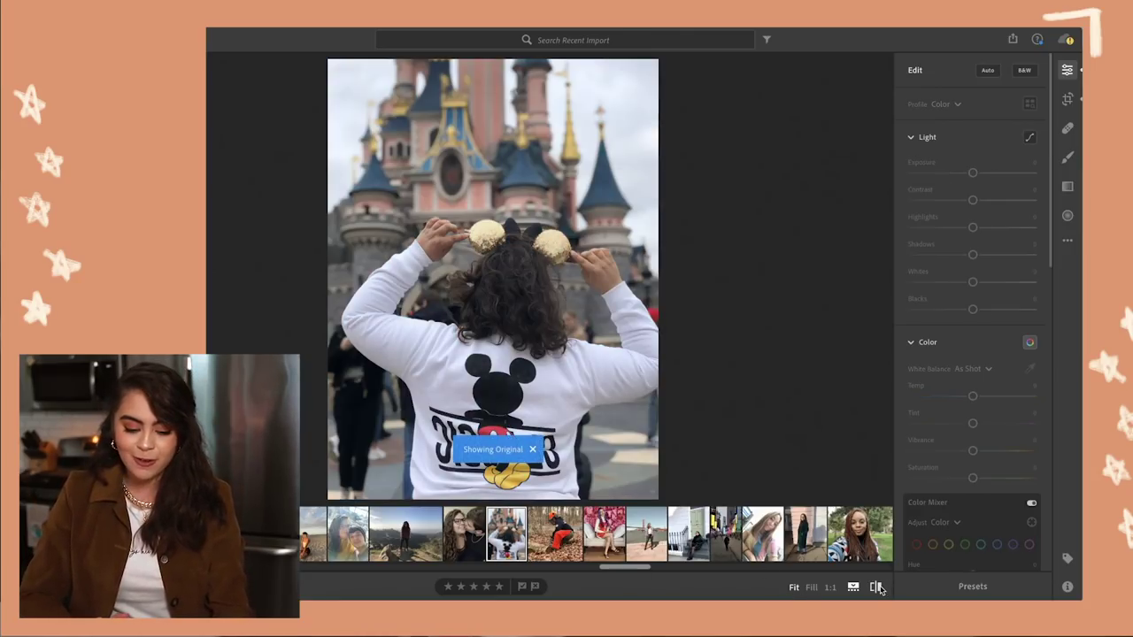